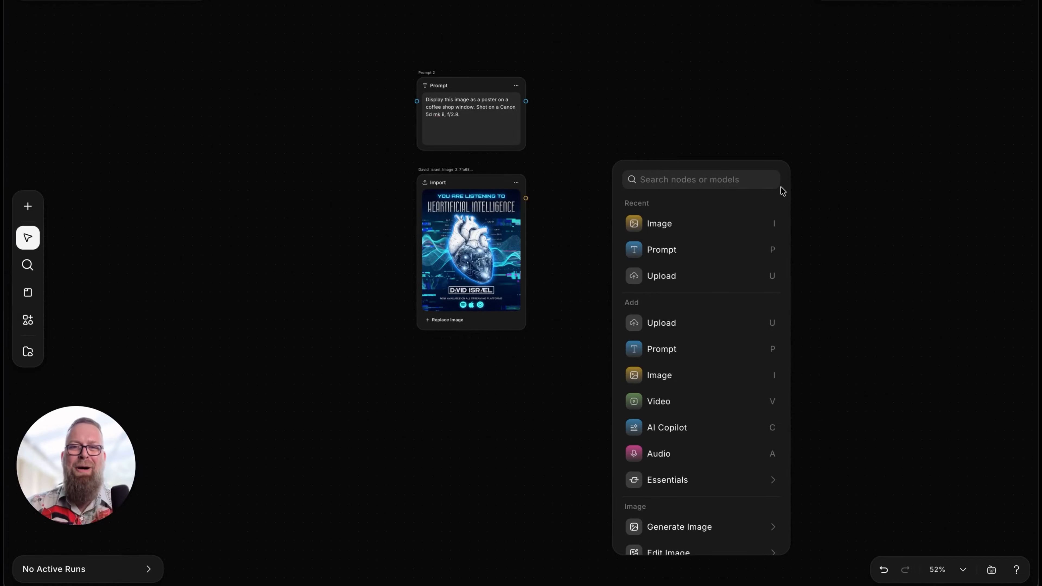
Add an Image node and connect the prompt node and the imported poster image to its prompt and reference image inputs.
{"action": "left_click", "coordinate": [659, 229]}
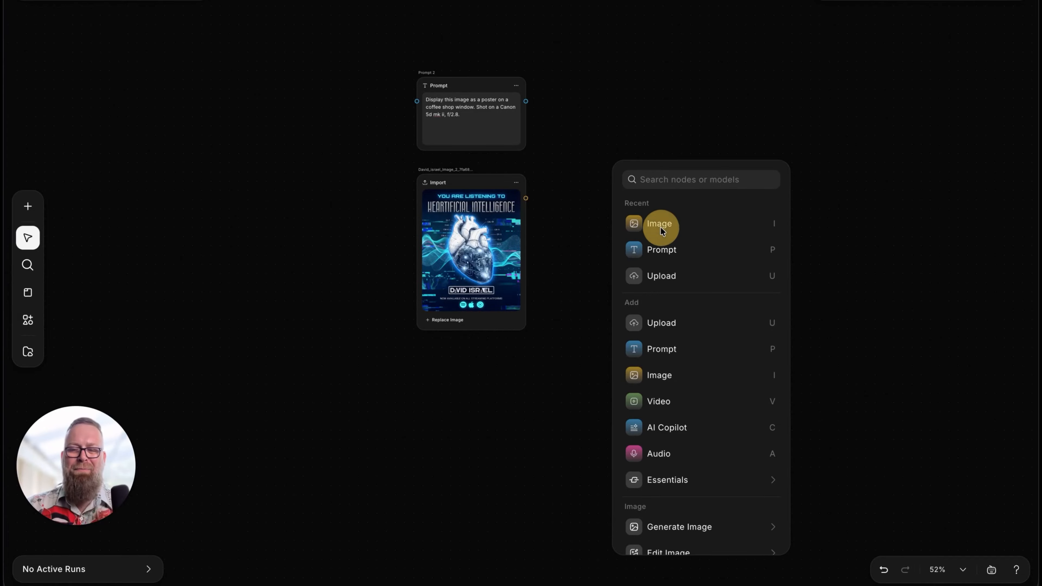
{"action": "left_click", "coordinate": [658, 228]}
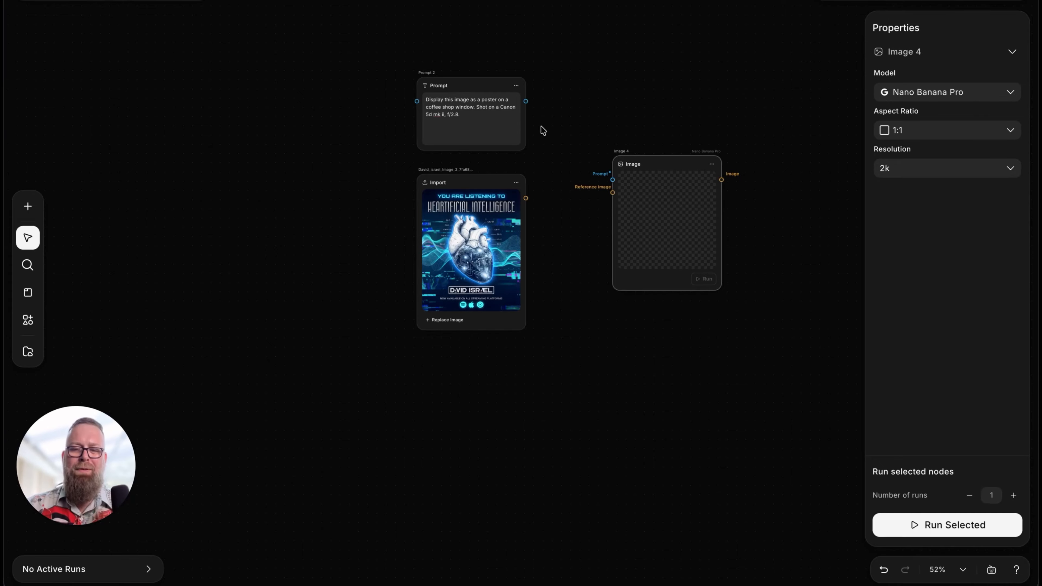
{"action": "left_click_drag", "start_coordinate": [526, 100], "coordinate": [612, 179]}
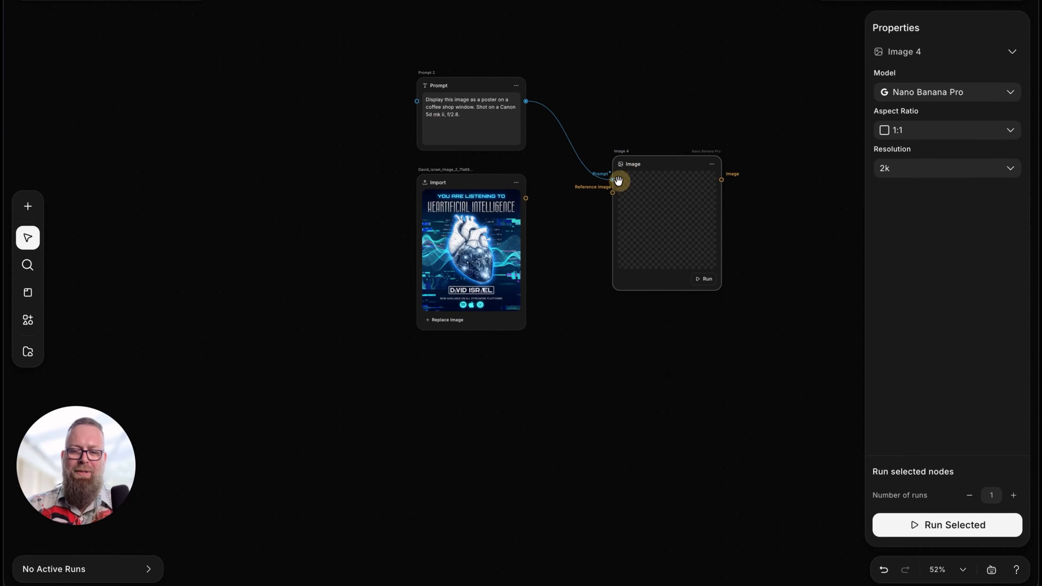
{"action": "left_click_drag", "start_coordinate": [525, 197], "coordinate": [613, 192]}
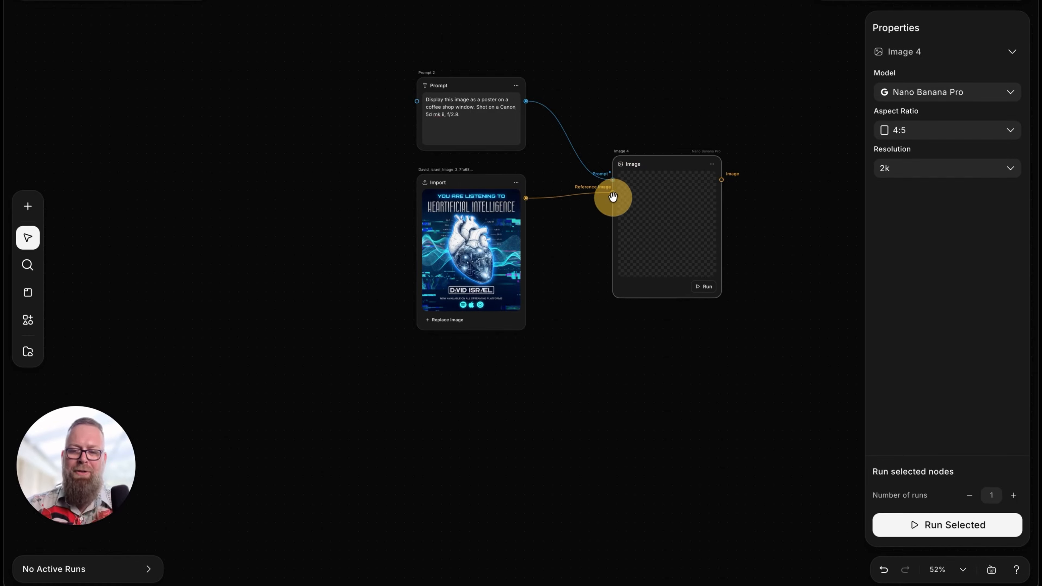
Keep the Nano Banana Pro model, set the Image node's aspect ratio to 16:9, and run the node.
{"action": "left_click", "coordinate": [949, 91]}
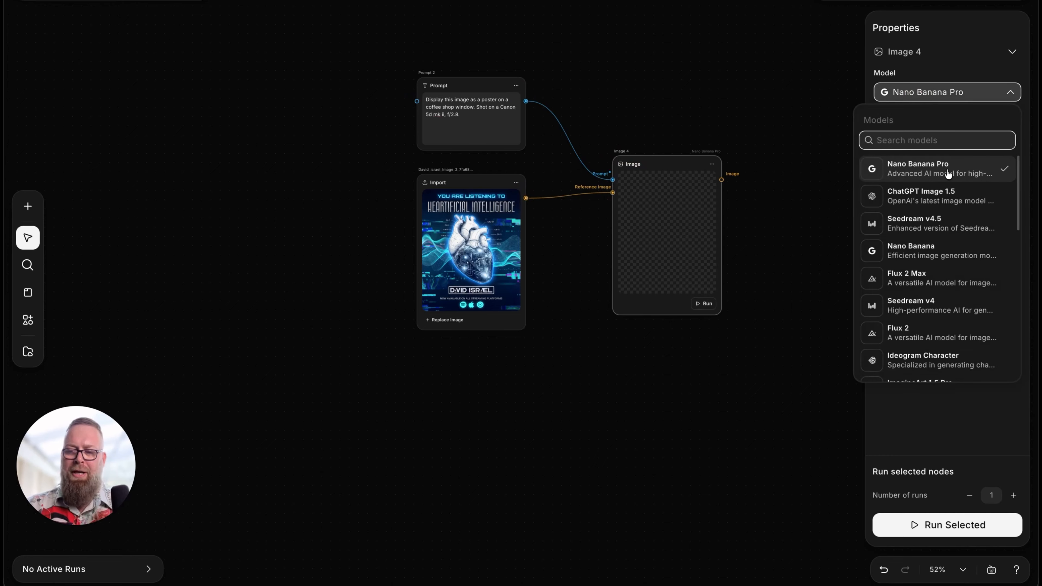
{"action": "left_click", "coordinate": [949, 34]}
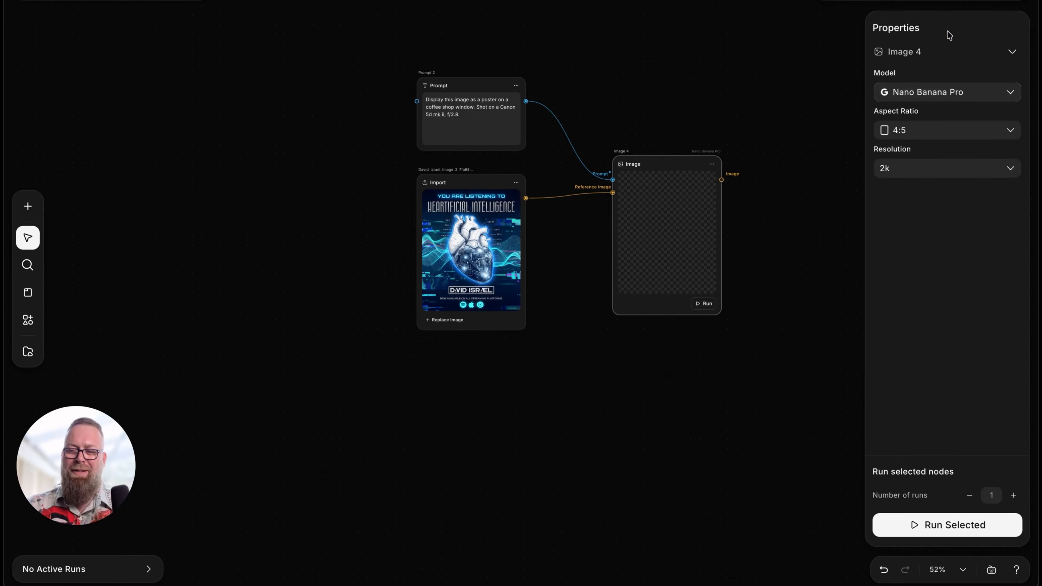
{"action": "left_click", "coordinate": [903, 135]}
{"action": "scroll", "coordinate": [898, 382], "scroll_direction": "down", "scroll_amount": 1}
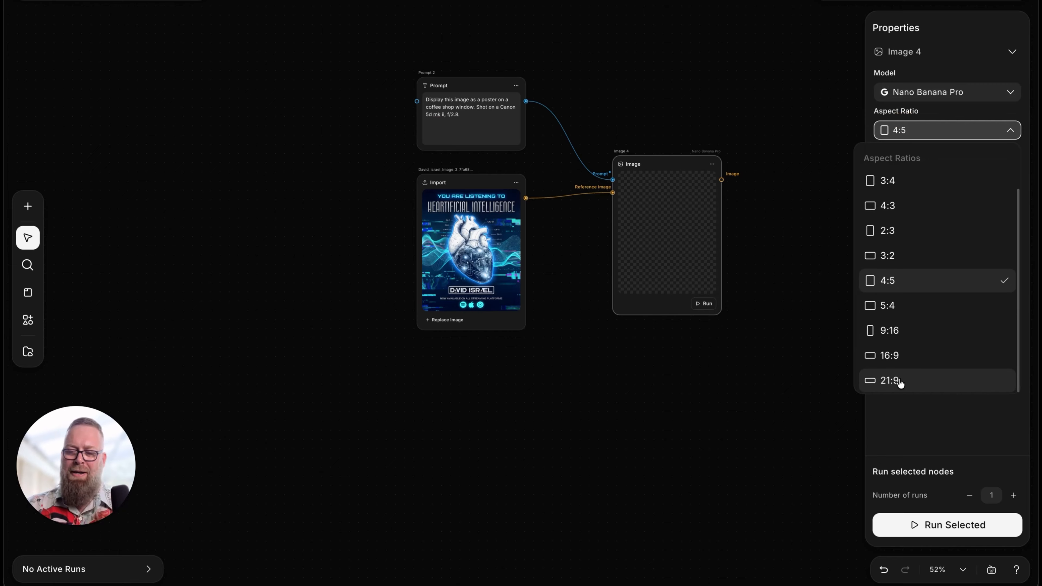
{"action": "left_click", "coordinate": [896, 357]}
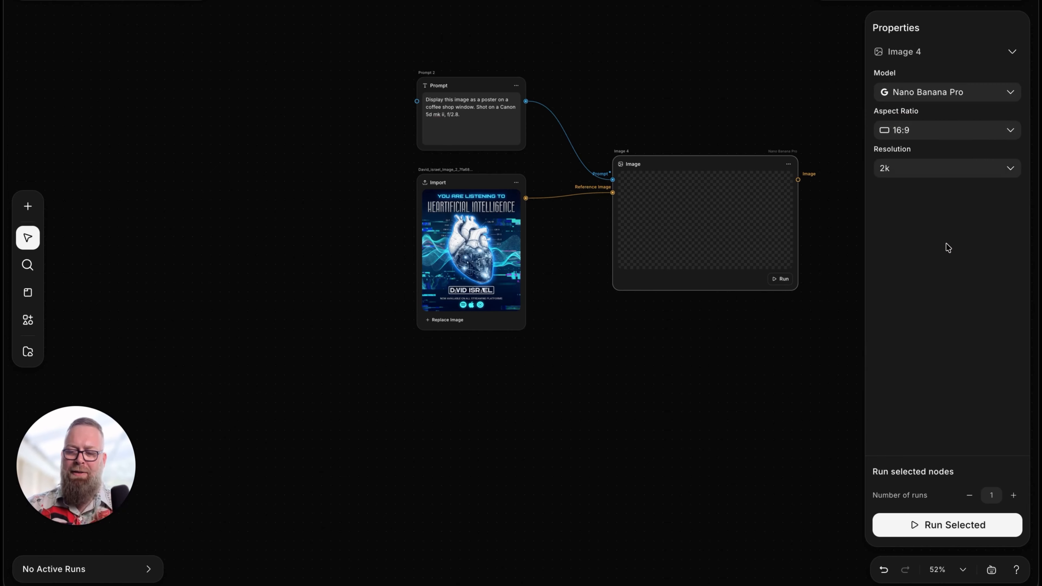
{"action": "left_click", "coordinate": [907, 529]}
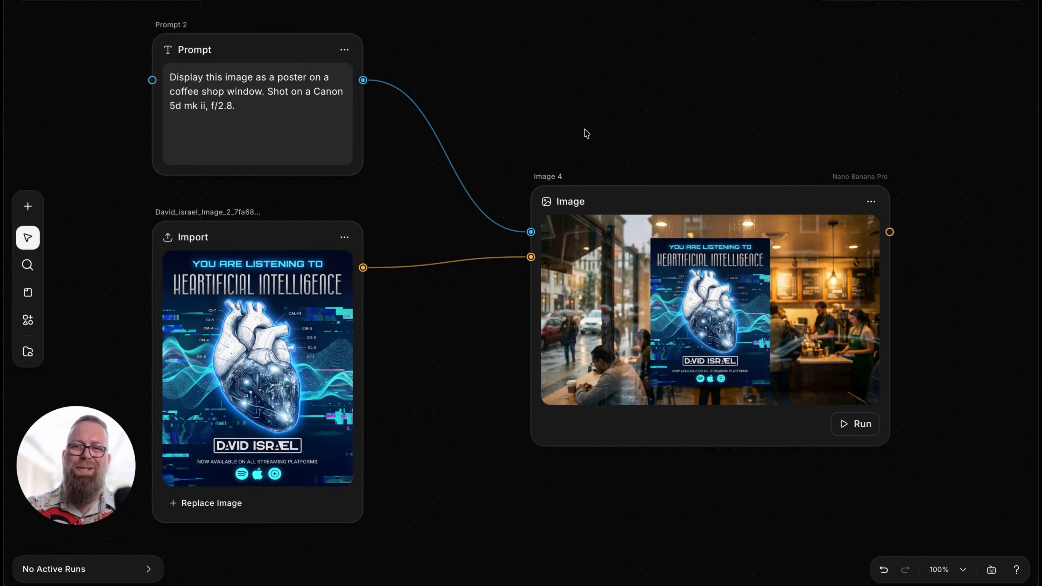
Add a Video node fed by the coffee shop image and a "Zoom in on the poster" prompt node, and open its model choices.
{"action": "scroll", "coordinate": [586, 134], "scroll_direction": "right", "scroll_amount": 10}
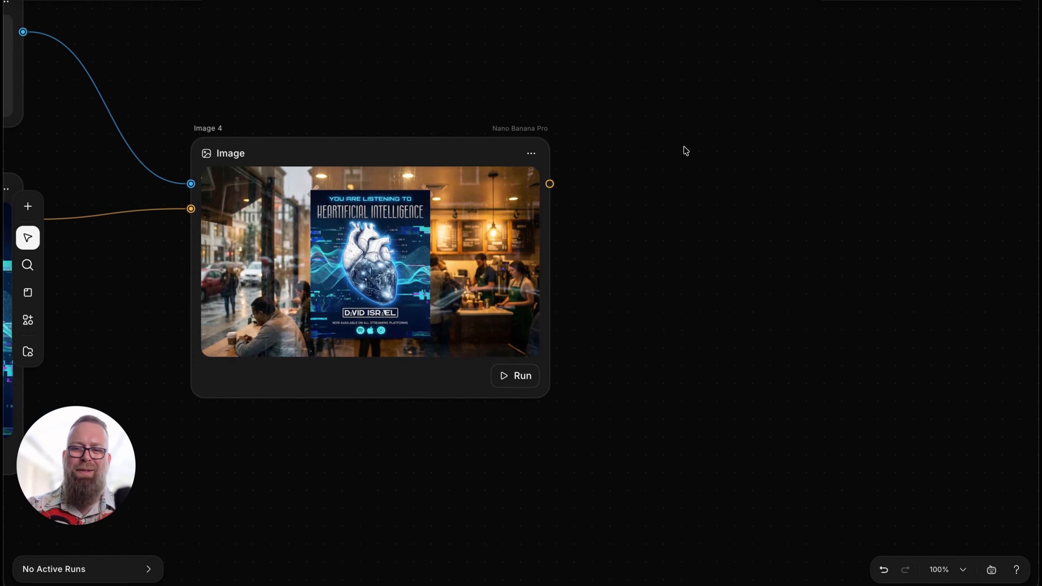
{"action": "key", "text": "v"}
{"action": "left_click_drag", "start_coordinate": [544, 197], "coordinate": [739, 156]}
{"action": "scroll", "coordinate": [577, 189], "scroll_direction": "left", "scroll_amount": 7}
{"action": "scroll", "coordinate": [578, 189], "scroll_direction": "up", "scroll_amount": 5}
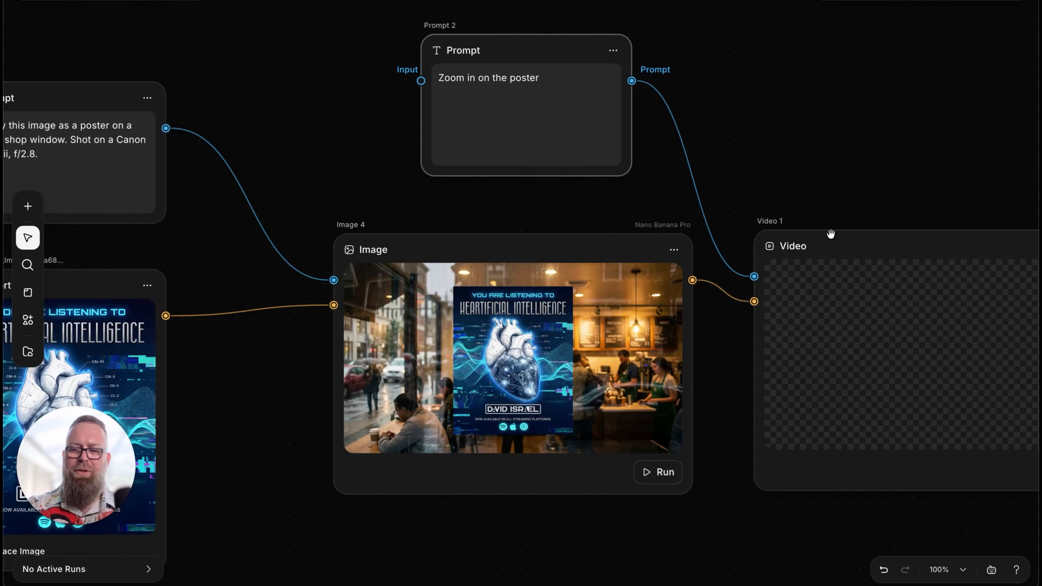
{"action": "left_click", "coordinate": [840, 233]}
{"action": "left_click", "coordinate": [912, 92]}
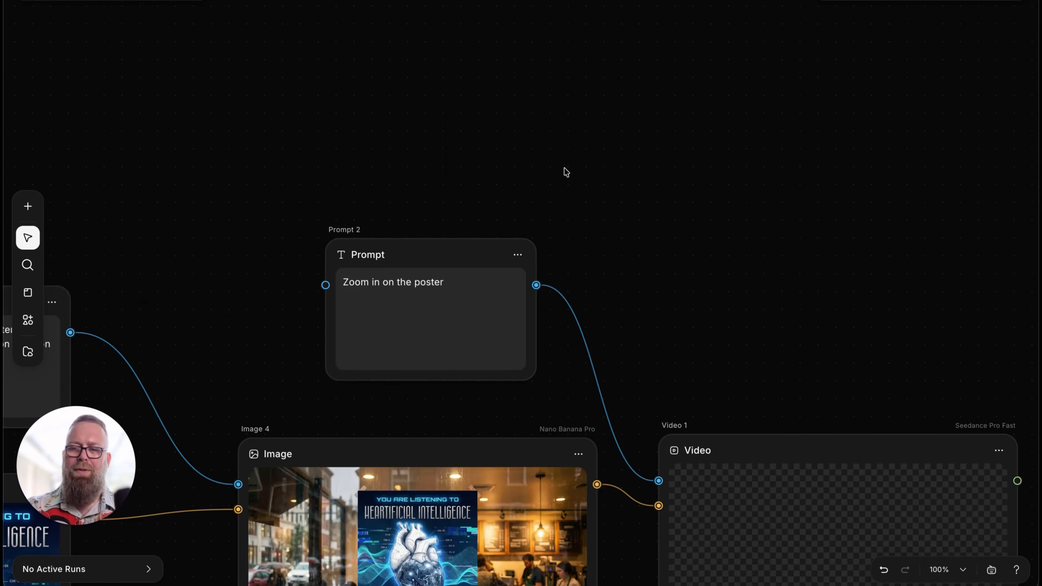
Add an AI Copilot node fed by the coffee shop image and generate from "You are designing a JSON formatted prompt for VEO3.1. Zoom in on the poster.".
{"action": "double_click", "coordinate": [622, 143]}
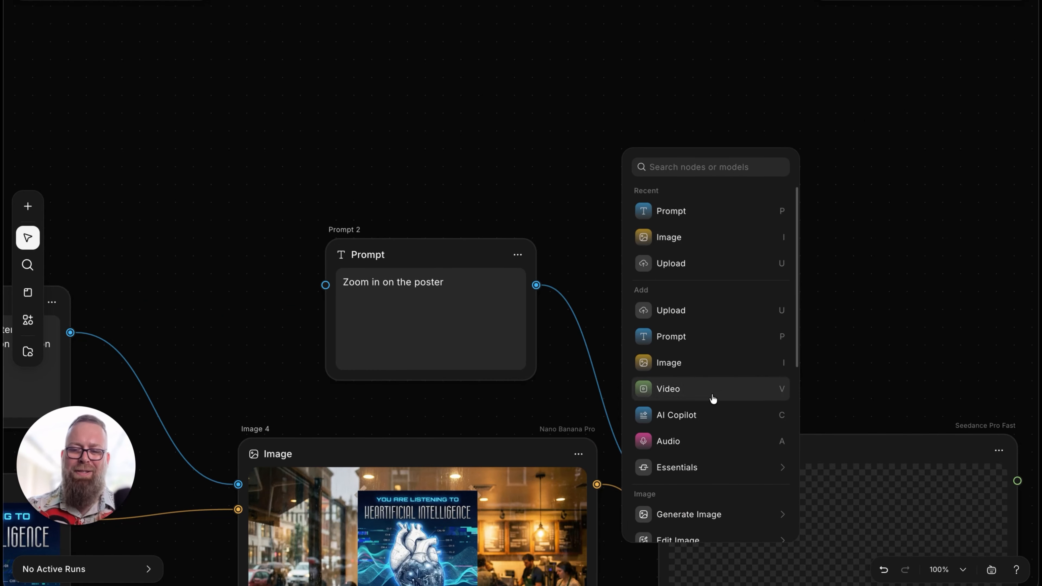
{"action": "left_click", "coordinate": [692, 414]}
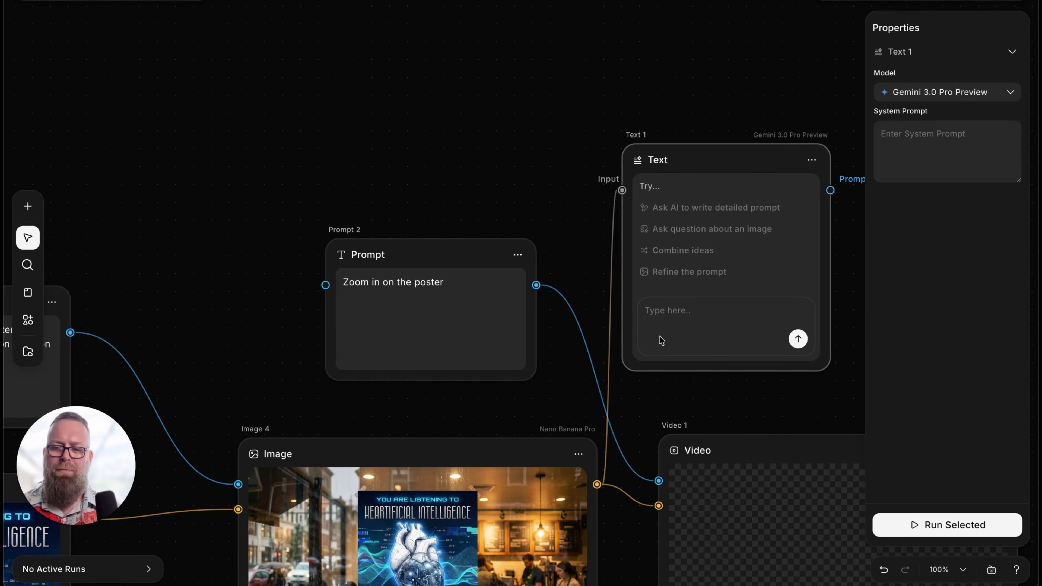
{"action": "left_click", "coordinate": [658, 330]}
{"action": "type", "text": "You are designing a JSON formatted prompt for VEO3.1. Zoom in on the poster."}
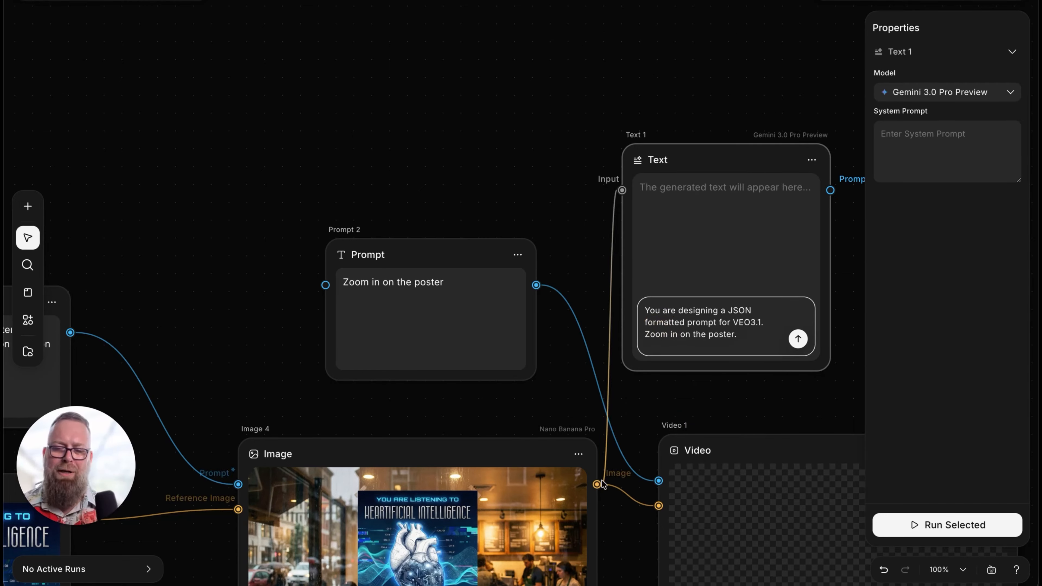
{"action": "left_click", "coordinate": [798, 339]}
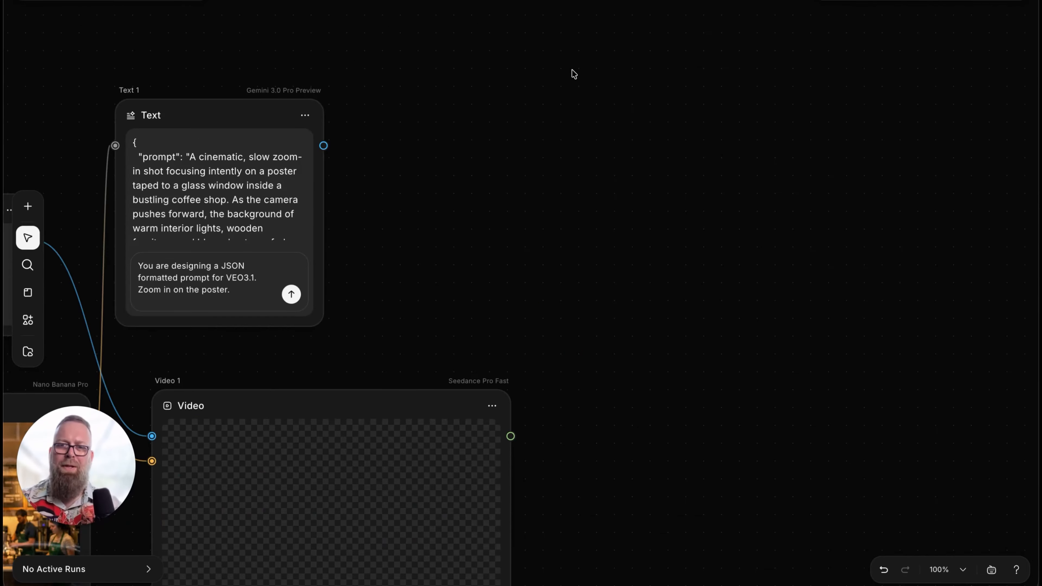
Add an Audio node beside the Text node, and place an Export node on the empty canvas beside the Video node.
{"action": "double_click", "coordinate": [574, 74]}
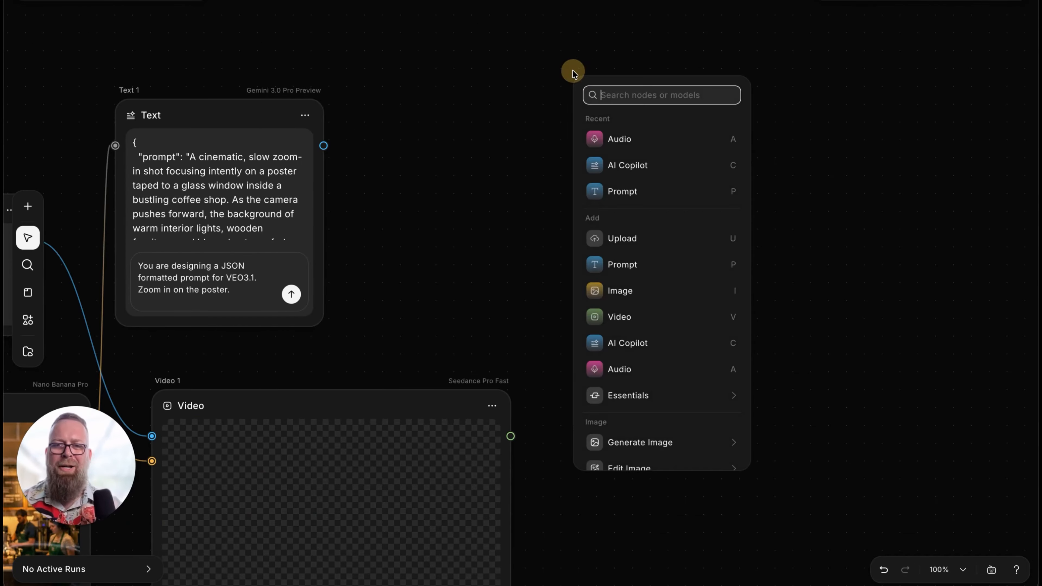
{"action": "left_click", "coordinate": [627, 369]}
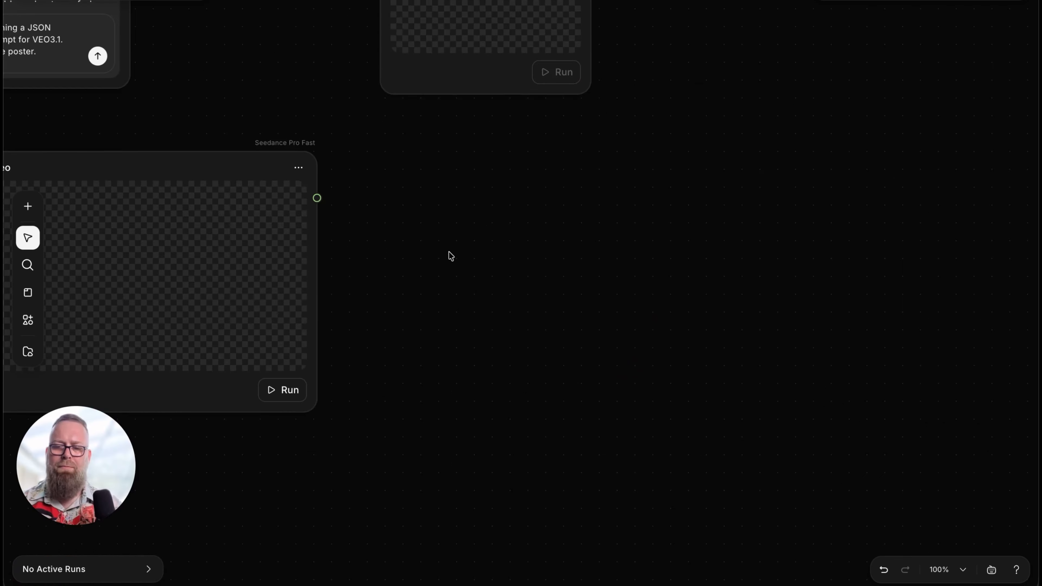
{"action": "double_click", "coordinate": [484, 212]}
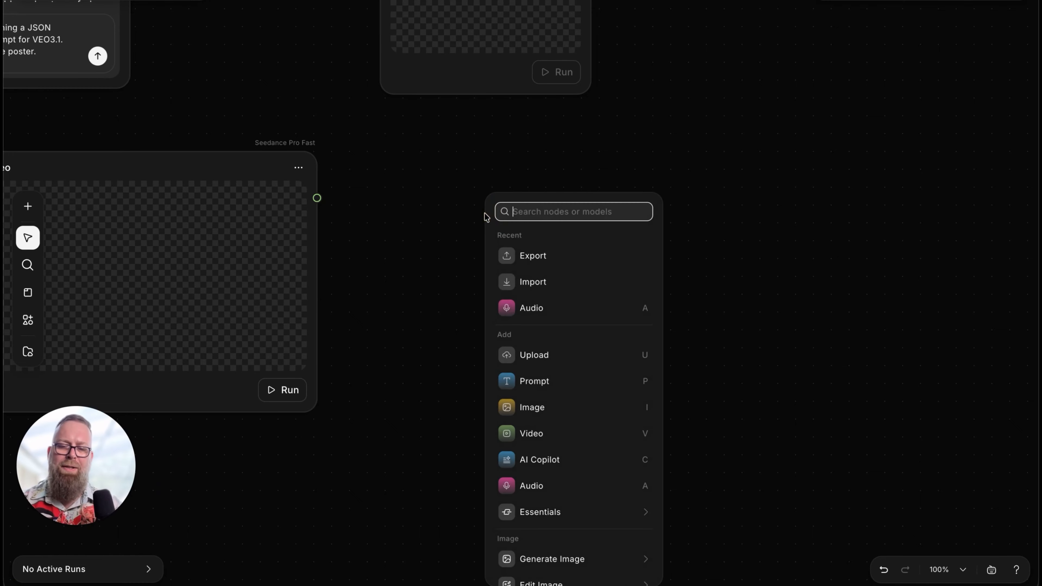
{"action": "mouse_move", "coordinate": [551, 523]}
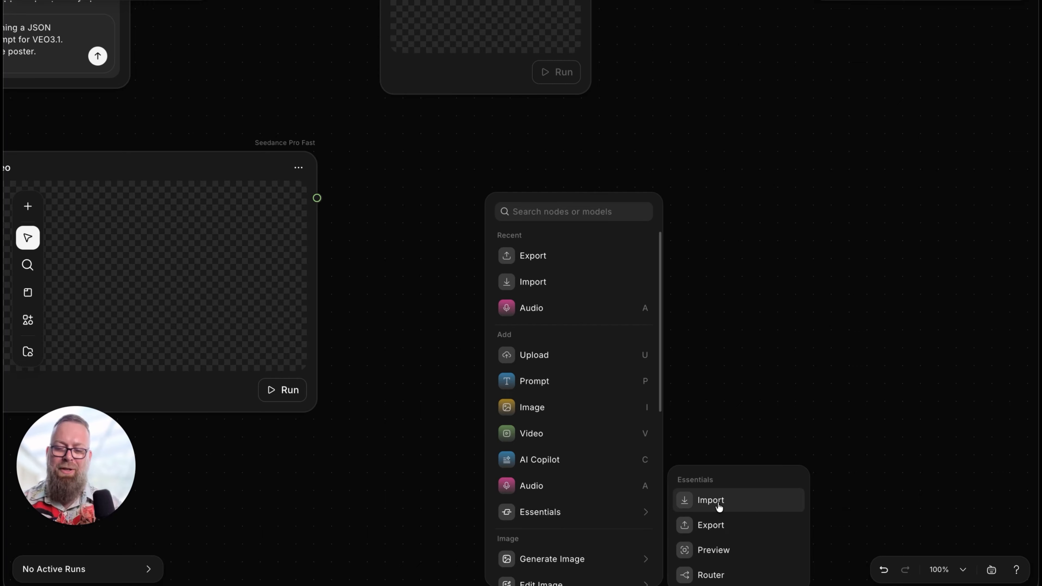
{"action": "left_click", "coordinate": [720, 527]}
{"action": "left_click_drag", "start_coordinate": [595, 212], "coordinate": [719, 198]}
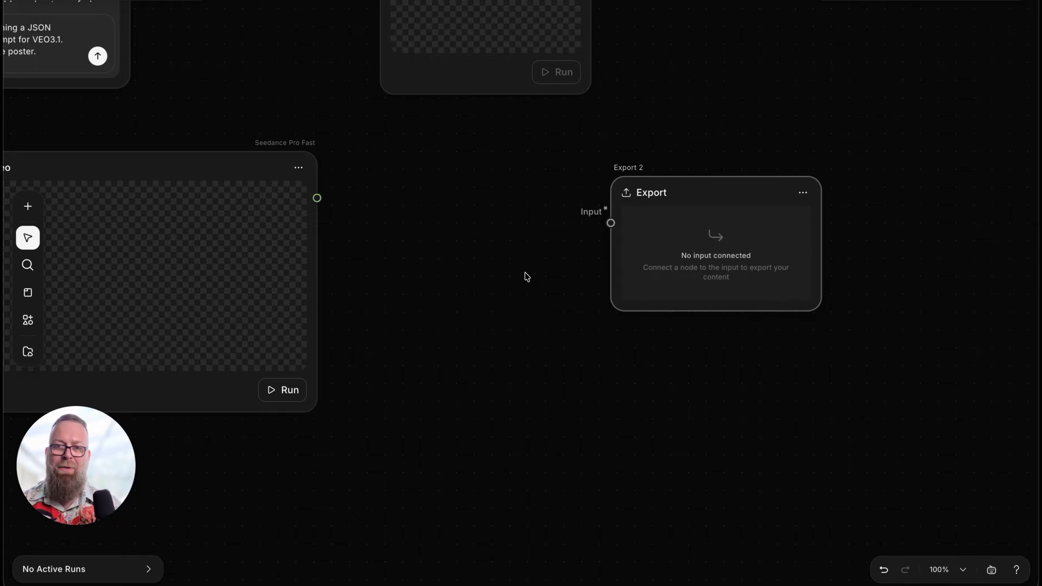
Add a Preview node from the Essentials group and place it directly below the Export node.
{"action": "right_click", "coordinate": [503, 265]}
{"action": "mouse_move", "coordinate": [615, 511]}
{"action": "left_click", "coordinate": [739, 550]}
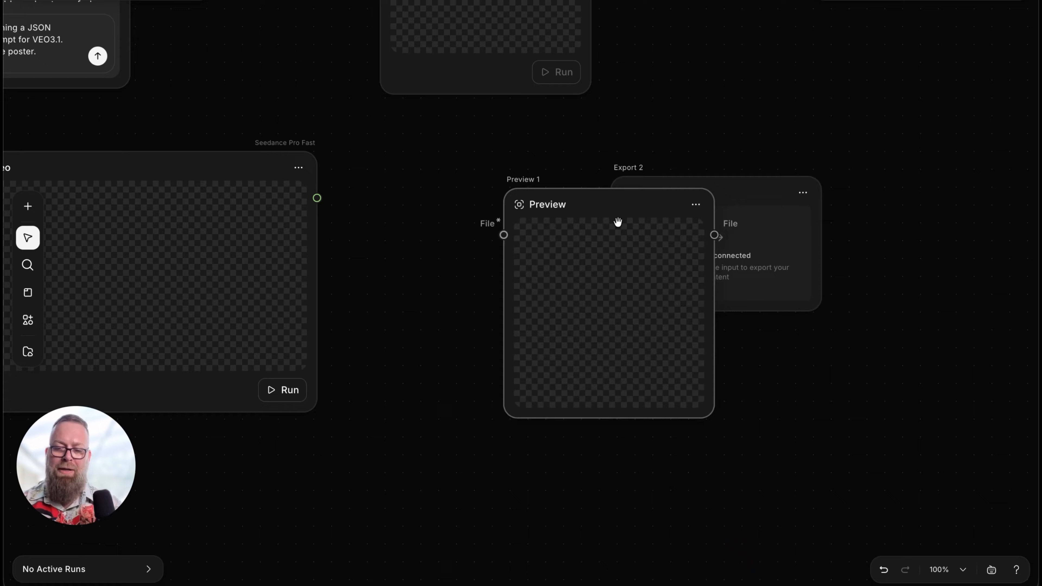
{"action": "left_click_drag", "start_coordinate": [602, 230], "coordinate": [699, 345]}
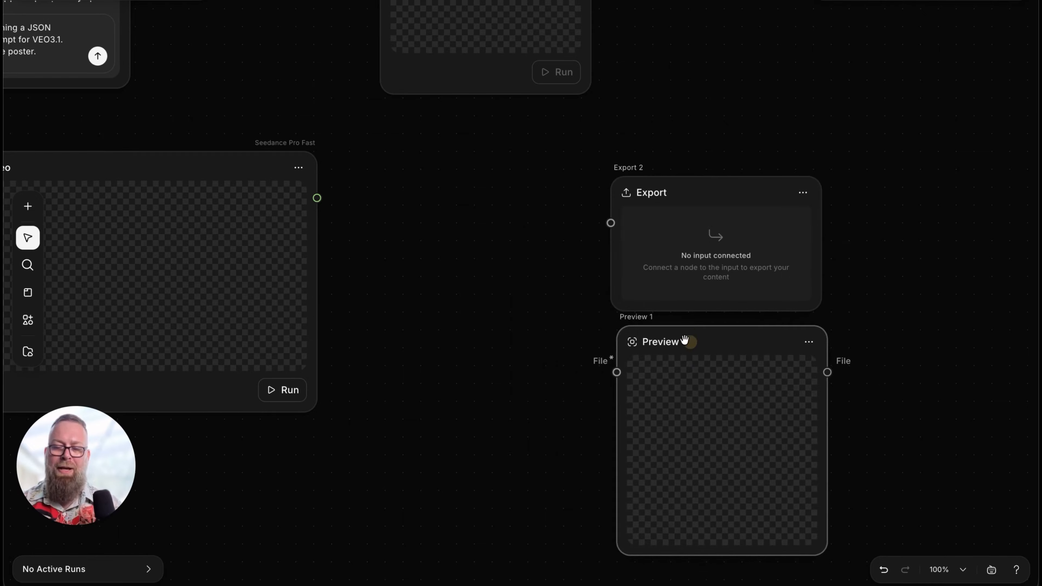
Add a Router node from the Essentials group and position it between the Video node and the Export node.
{"action": "right_click", "coordinate": [450, 361]}
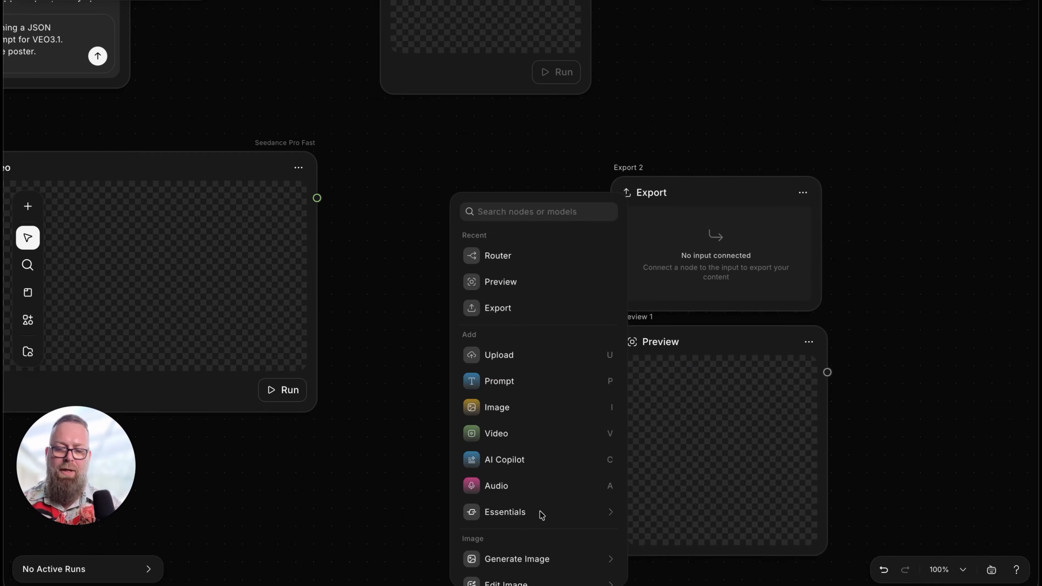
{"action": "left_click", "coordinate": [540, 511]}
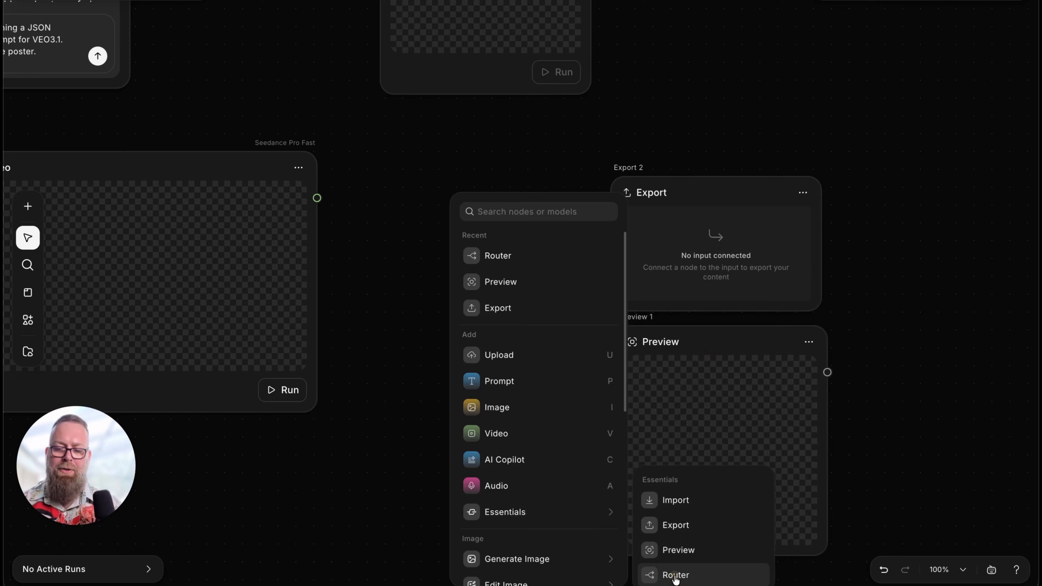
{"action": "left_click", "coordinate": [674, 575]}
{"action": "left_click_drag", "start_coordinate": [542, 205], "coordinate": [473, 205]}
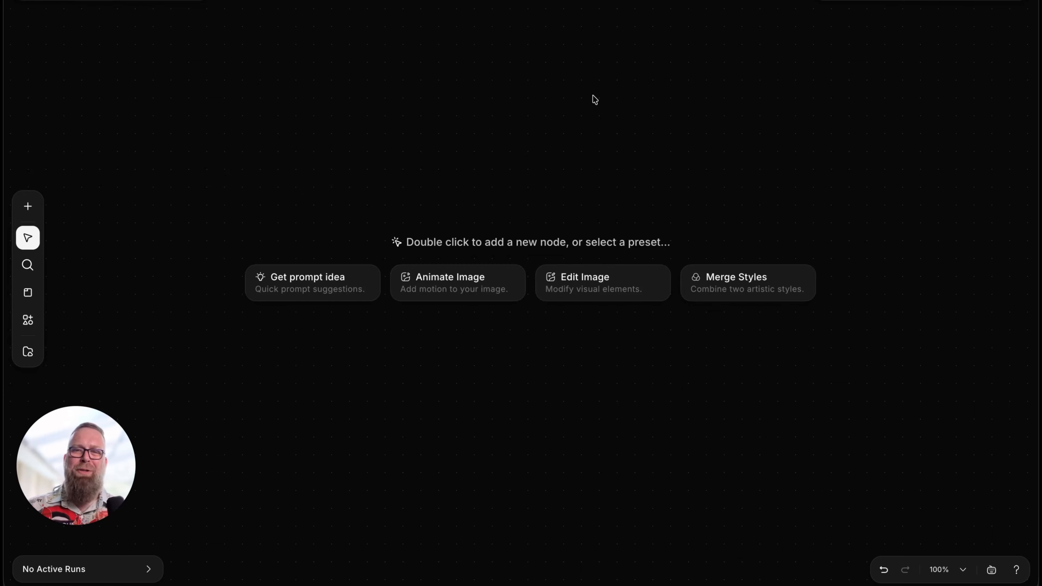
Add an AI Copilot node on the empty canvas and enter "Ancient temple ruins overgrown with bioluminescent plants, mysterious fog, cinematic lighting, concept art style.".
{"action": "double_click", "coordinate": [262, 198]}
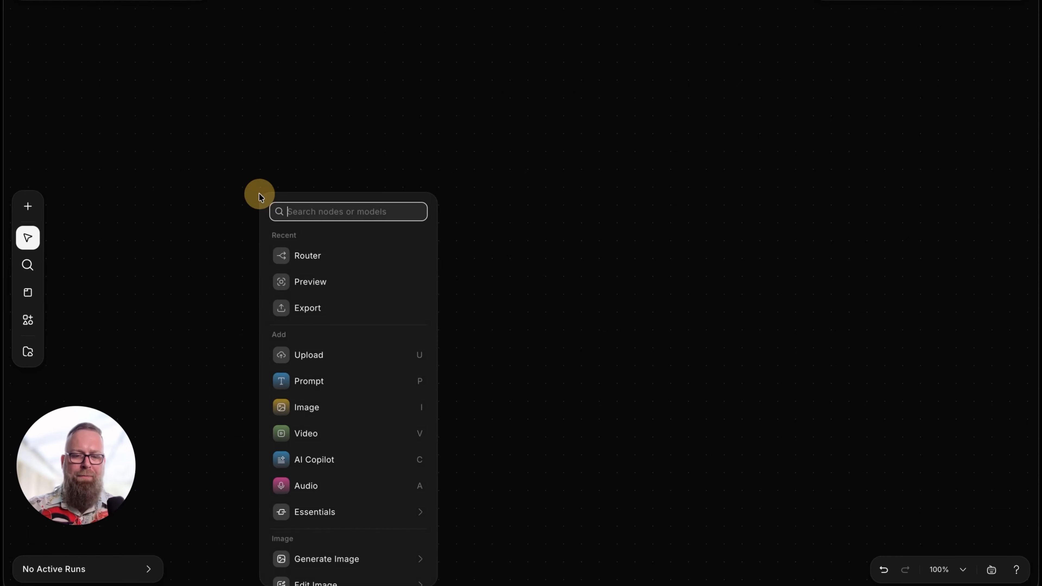
{"action": "left_click", "coordinate": [324, 461]}
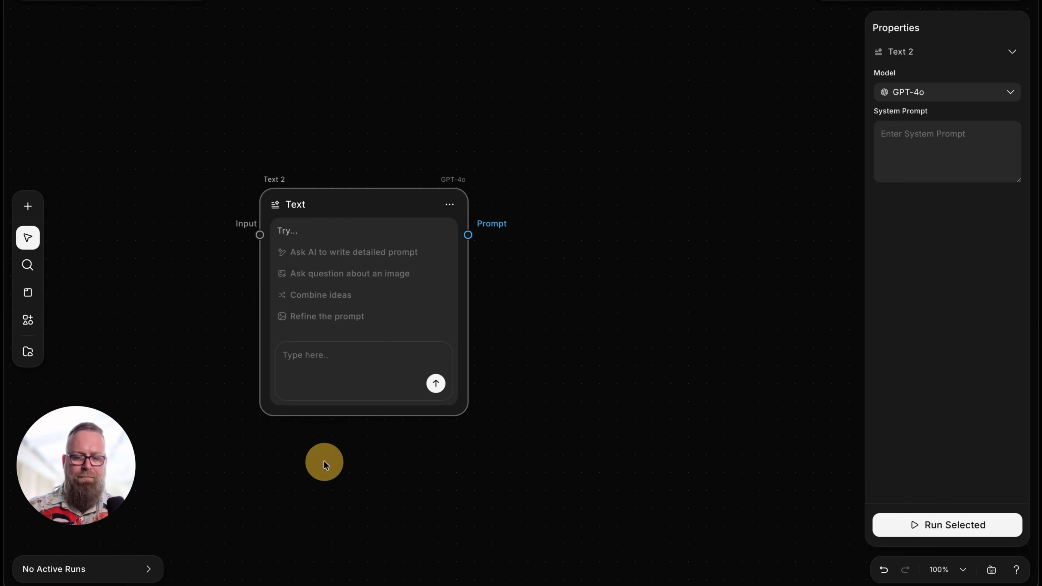
{"action": "left_click_drag", "start_coordinate": [337, 205], "coordinate": [337, 81]}
{"action": "left_click", "coordinate": [327, 228]}
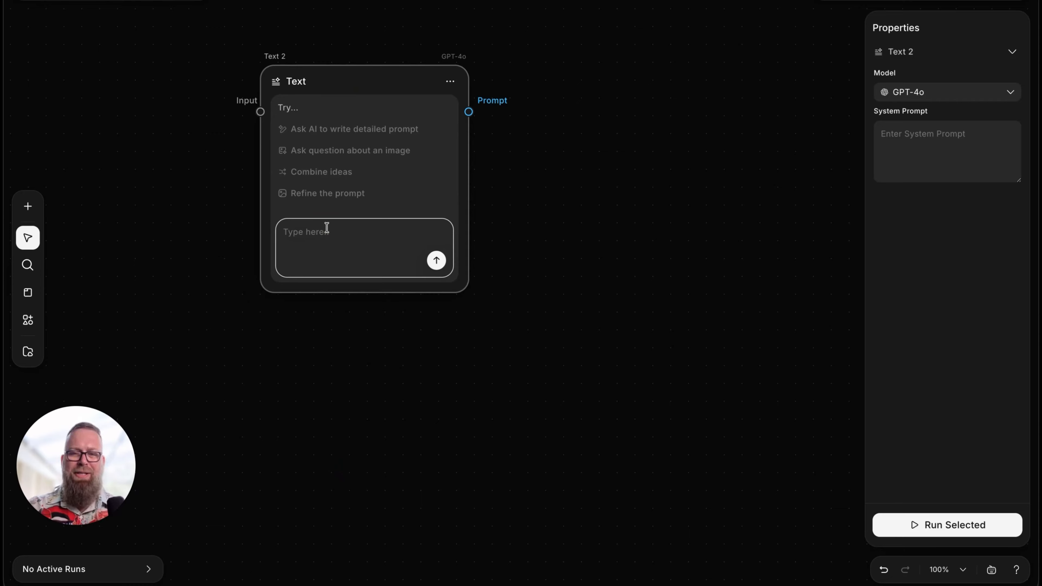
{"action": "type", "text": "Ancient temple ruins overgrown with bioluminescent plants, mysterious fog, cinematic lighting, concept art style."}
Switch the Text node's model to Gemini 3.0 Pro Preview, generate the detailed temple prompt, and review the text.
{"action": "left_click", "coordinate": [931, 98]}
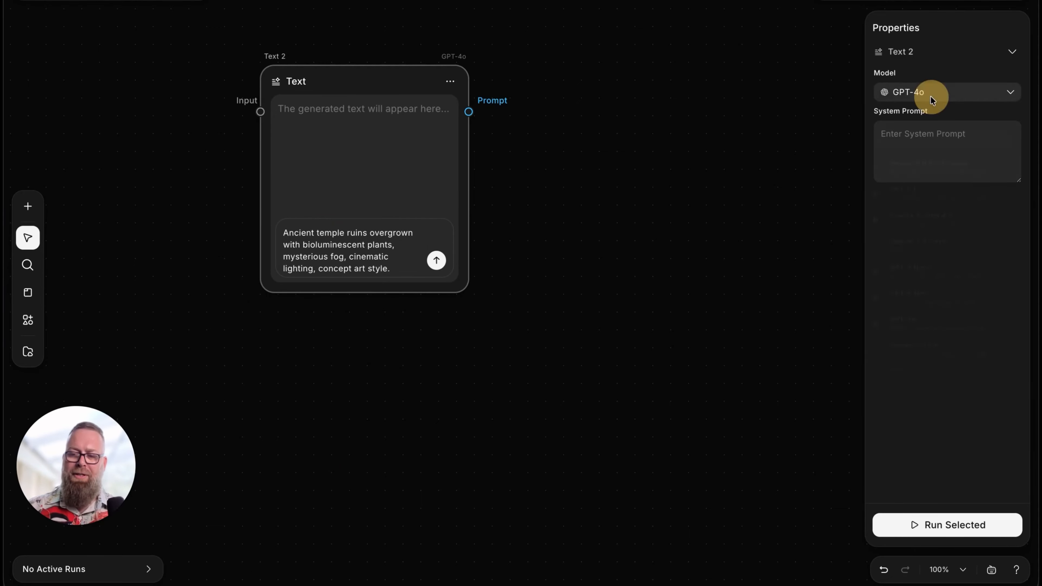
{"action": "left_click", "coordinate": [923, 166]}
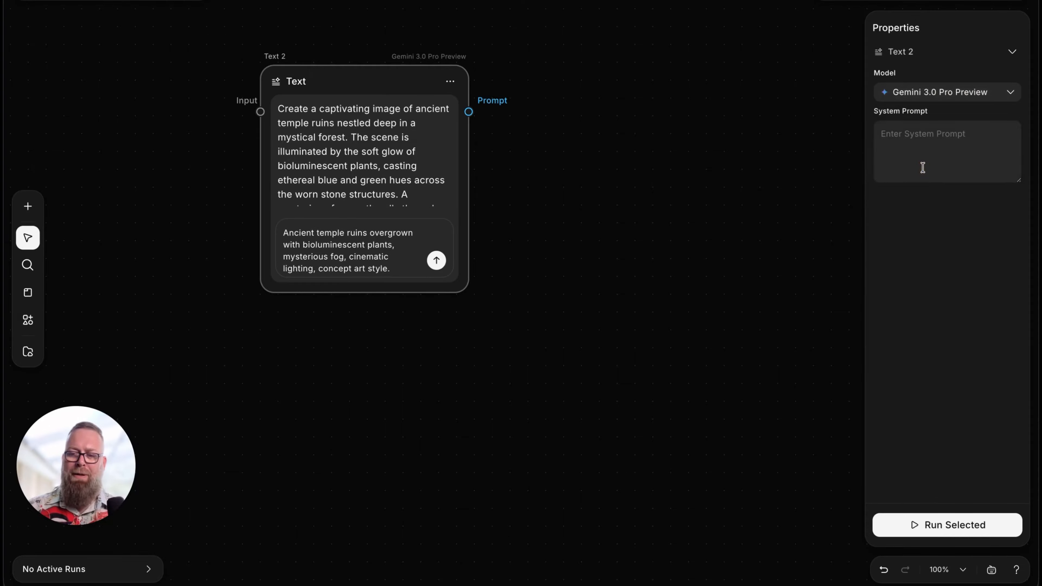
{"action": "left_click", "coordinate": [436, 260]}
{"action": "left_click", "coordinate": [380, 150]}
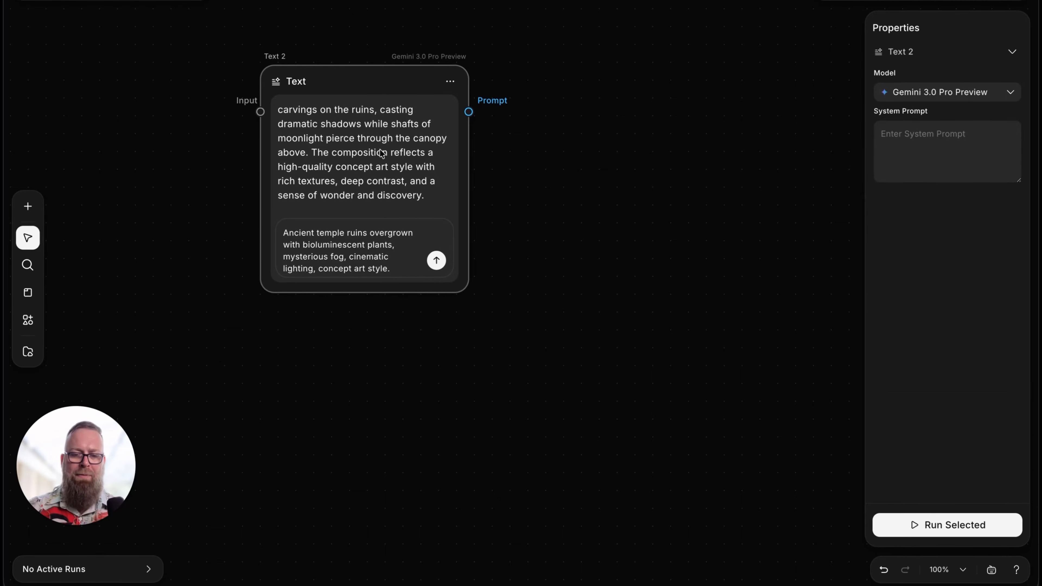
{"action": "scroll", "coordinate": [380, 150], "scroll_direction": "up", "scroll_amount": 5}
{"action": "scroll", "coordinate": [380, 150], "scroll_direction": "up", "scroll_amount": 1}
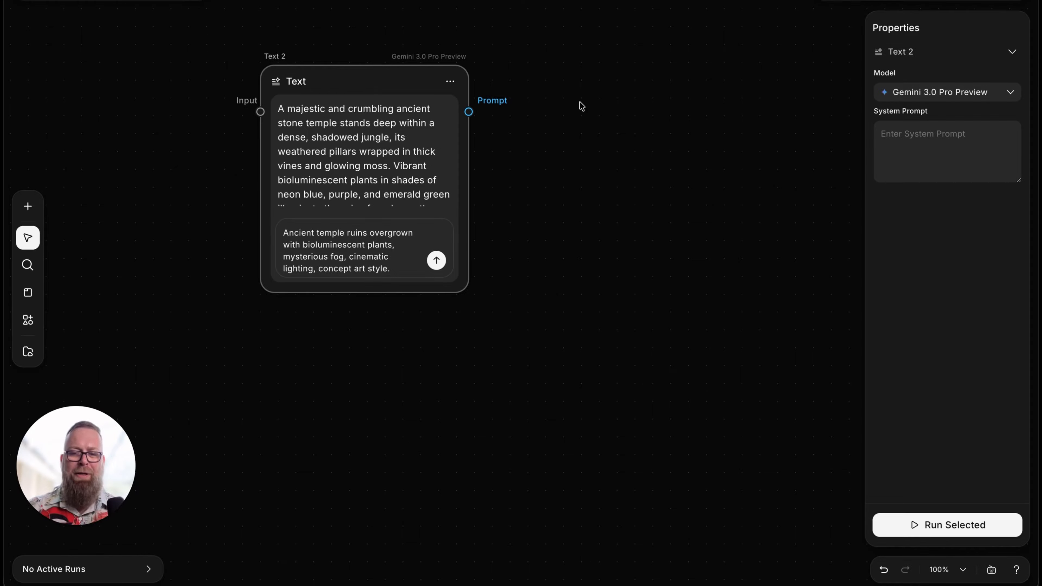
Add an Image node to the right of the Text node and connect the Text node's prompt output to its prompt input.
{"action": "double_click", "coordinate": [560, 115]}
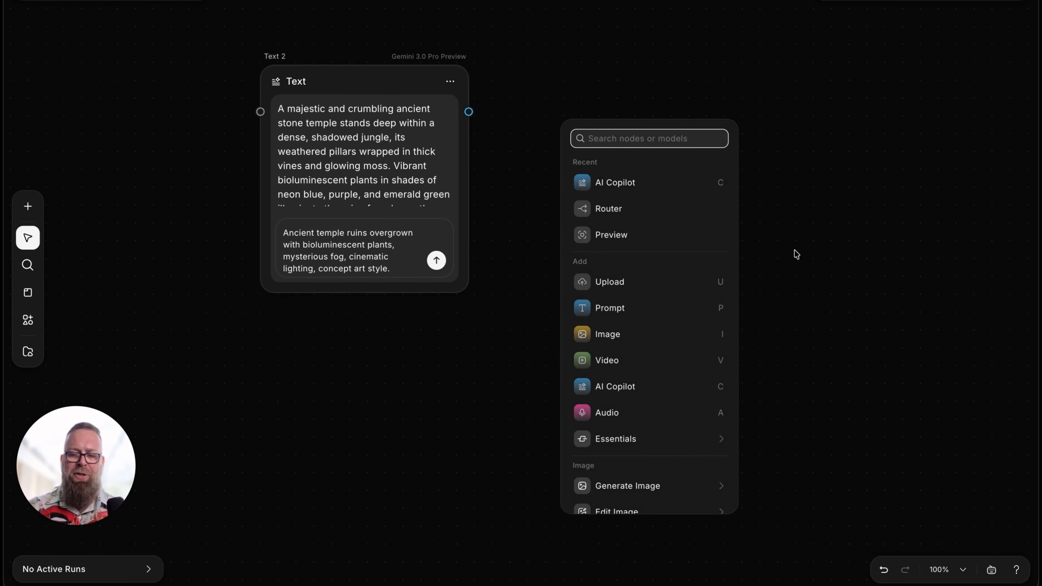
{"action": "left_click", "coordinate": [632, 333]}
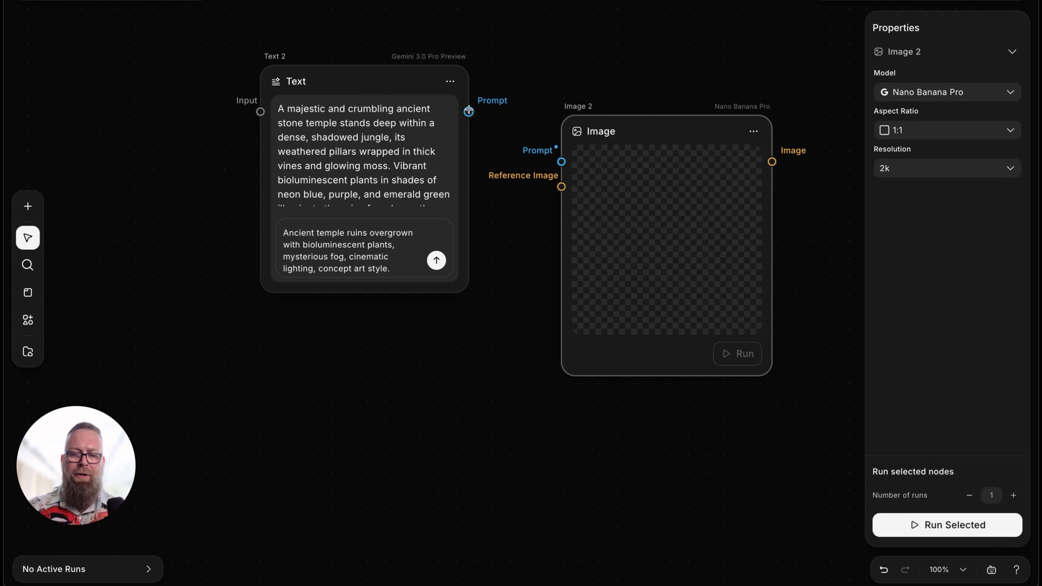
{"action": "left_click_drag", "start_coordinate": [468, 111], "coordinate": [553, 160]}
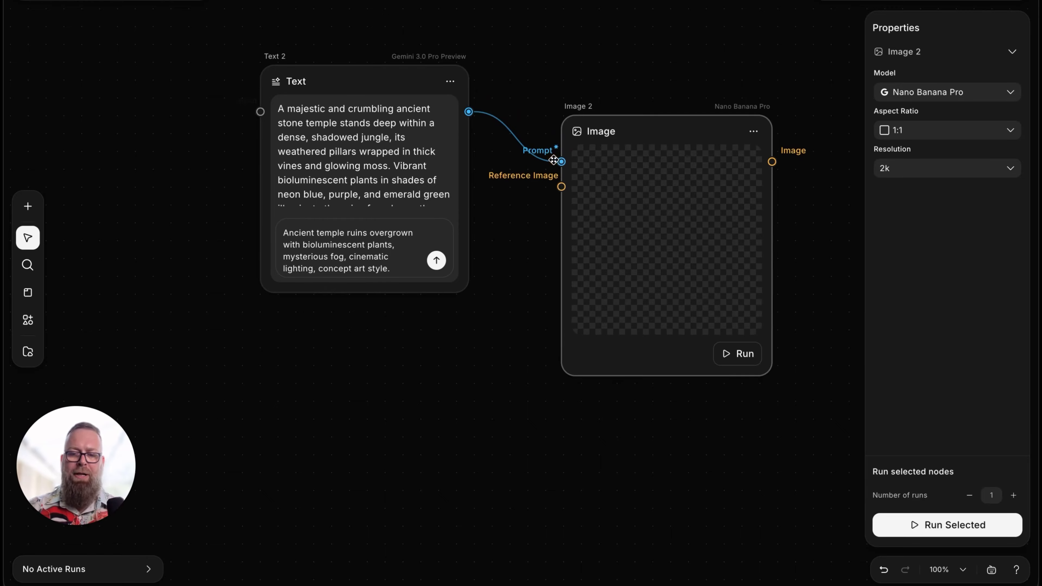
{"action": "left_click", "coordinate": [563, 161]}
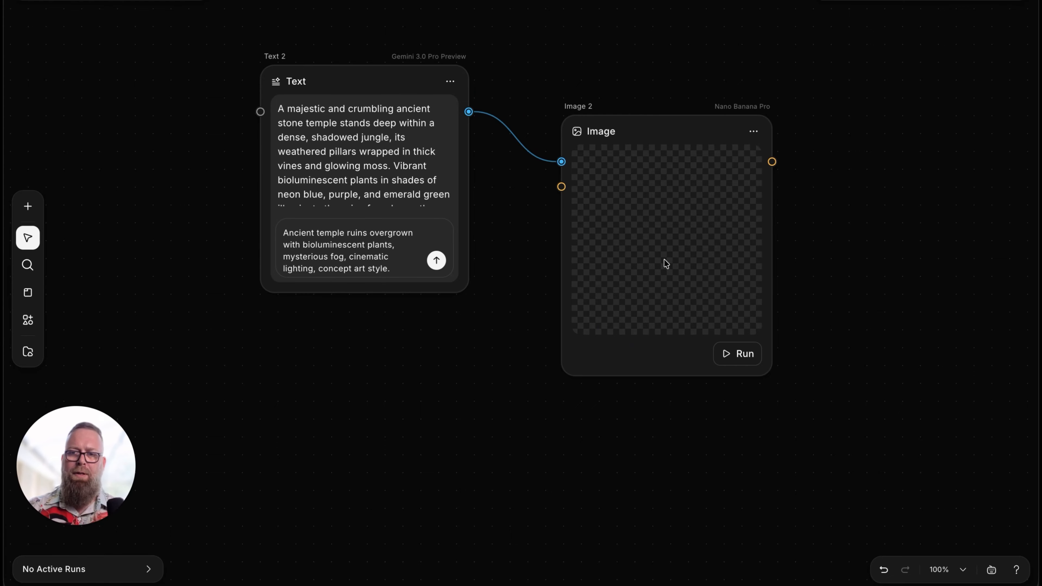
Set the Image 2 node to the Seedream v4.5 model with a 9:16 image size and generate the temple image.
{"action": "left_click", "coordinate": [664, 124]}
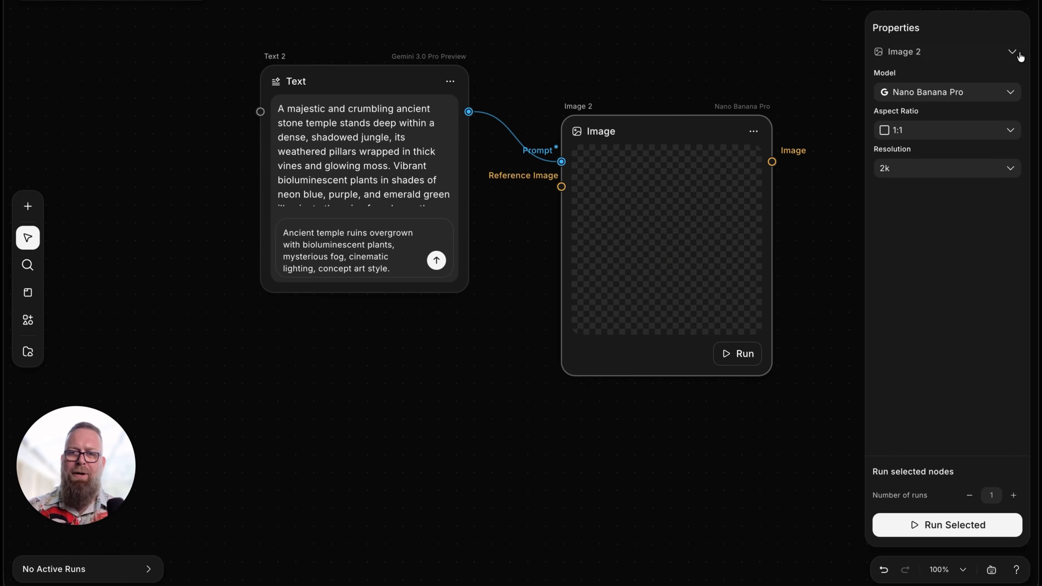
{"action": "left_click", "coordinate": [925, 93]}
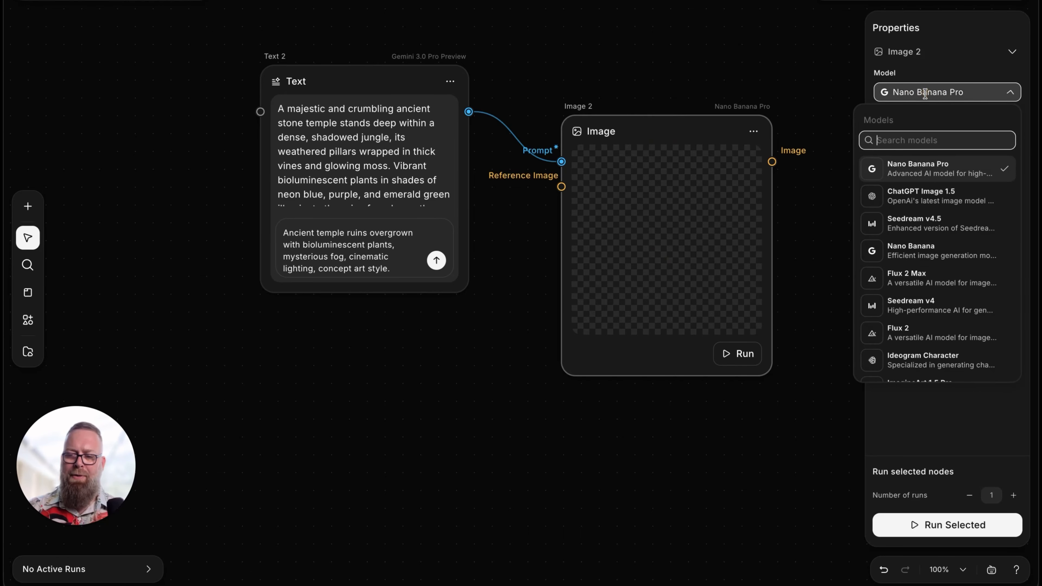
{"action": "left_click", "coordinate": [916, 226]}
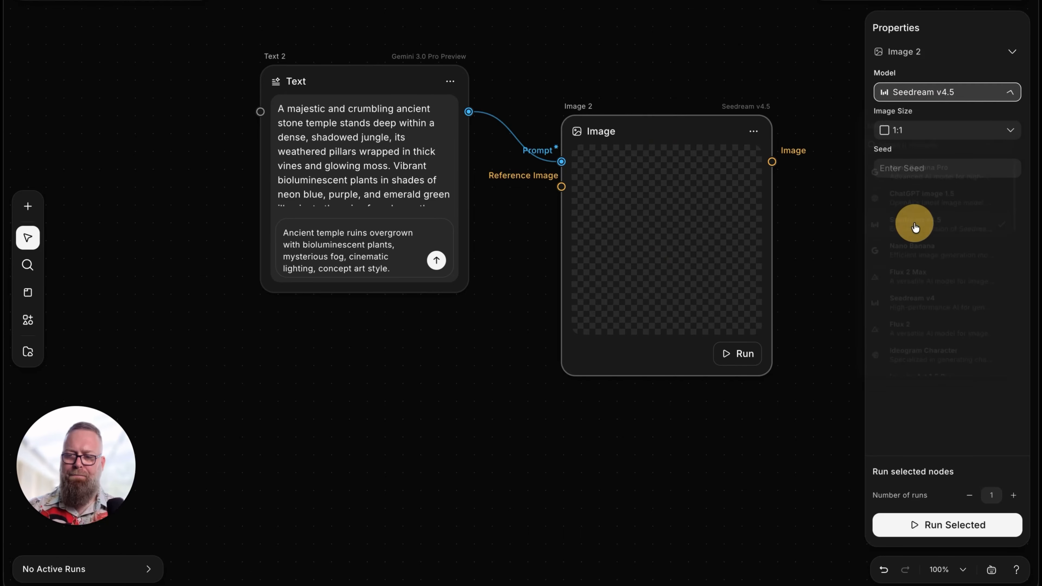
{"action": "left_click", "coordinate": [903, 131]}
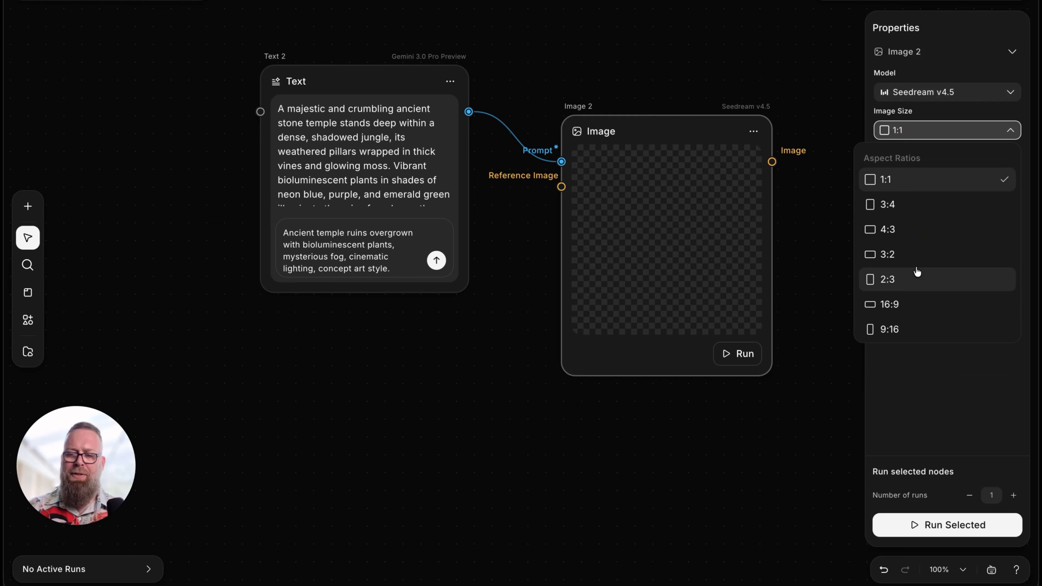
{"action": "left_click", "coordinate": [899, 330]}
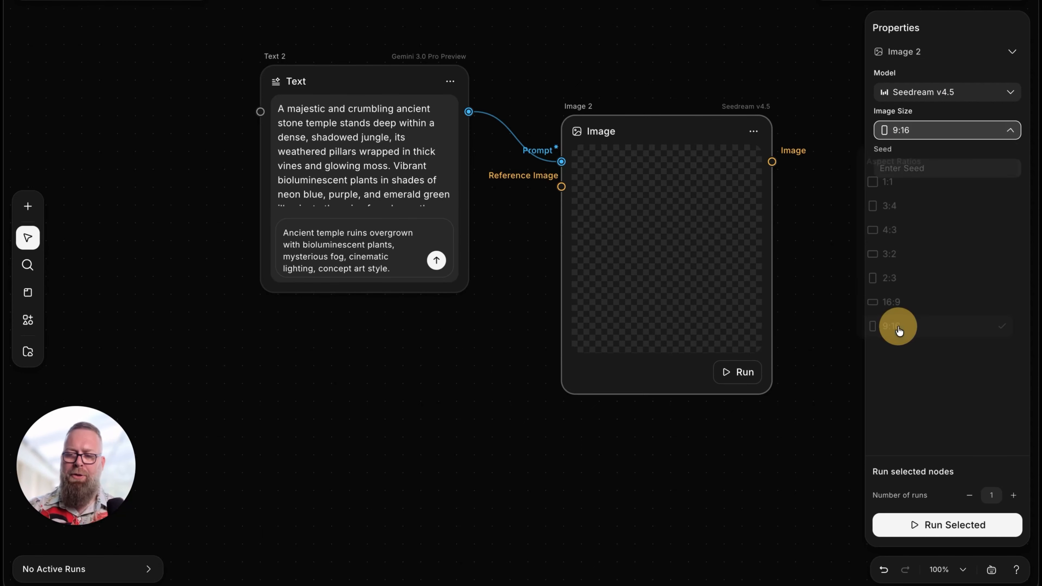
{"action": "left_click", "coordinate": [946, 527]}
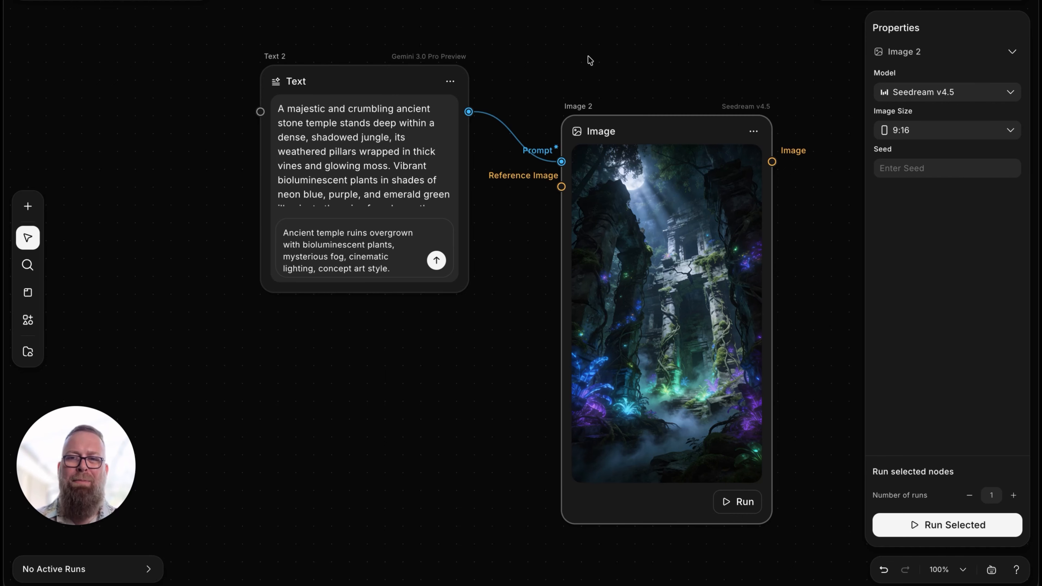
Add another Image node to the right of Image 2 and connect Image 2's output to its reference image input.
{"action": "scroll", "coordinate": [588, 56], "scroll_direction": "right", "scroll_amount": 6}
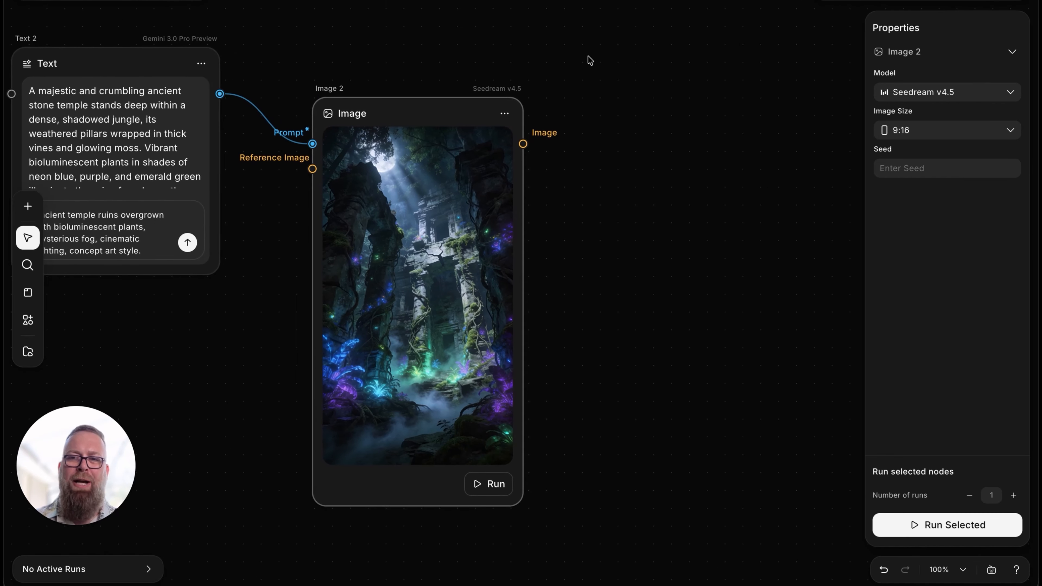
{"action": "scroll", "coordinate": [589, 61], "scroll_direction": "right", "scroll_amount": 1}
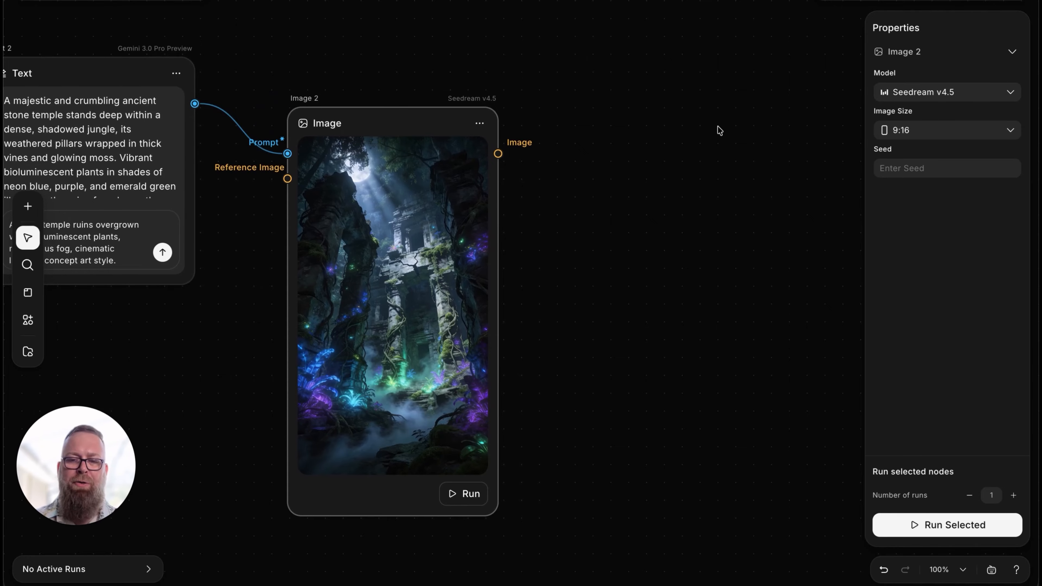
{"action": "right_click", "coordinate": [661, 115]}
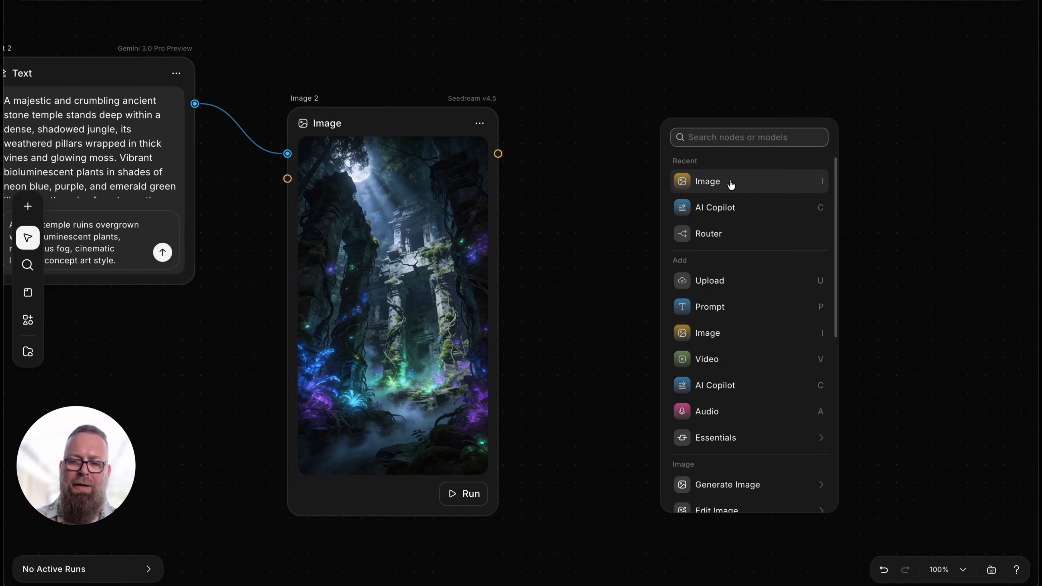
{"action": "left_click", "coordinate": [697, 180]}
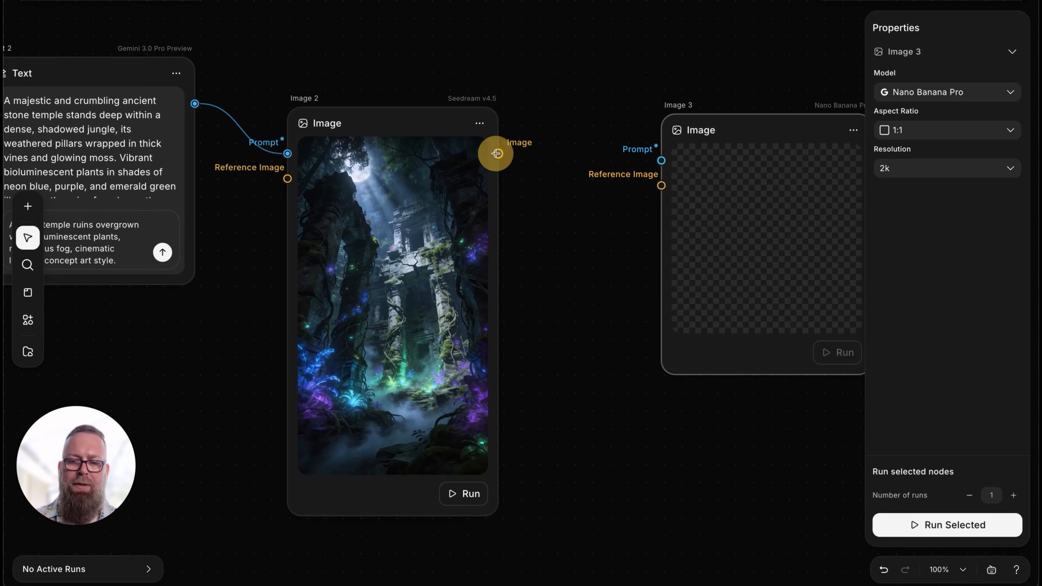
{"action": "left_click_drag", "start_coordinate": [496, 153], "coordinate": [661, 186]}
Add a Prompt node above the two Image nodes reading "Convert this to a dystopian techno-landscape" and connect it to Image 3's prompt input.
{"action": "scroll", "coordinate": [612, 75], "scroll_direction": "right", "scroll_amount": 5}
{"action": "scroll", "coordinate": [613, 75], "scroll_direction": "up", "scroll_amount": 3}
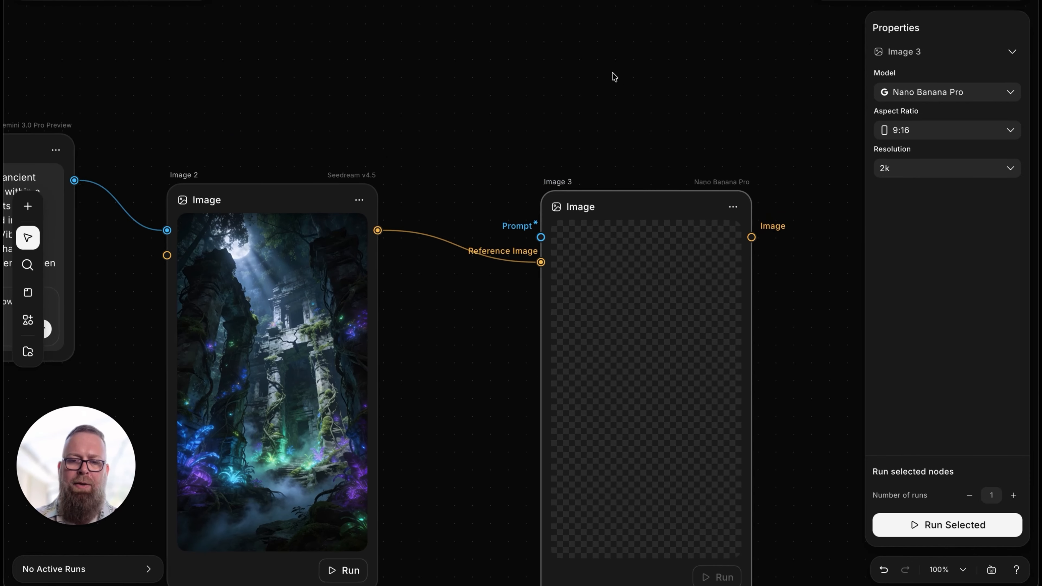
{"action": "left_click", "coordinate": [388, 53]}
{"action": "key", "text": "p"}
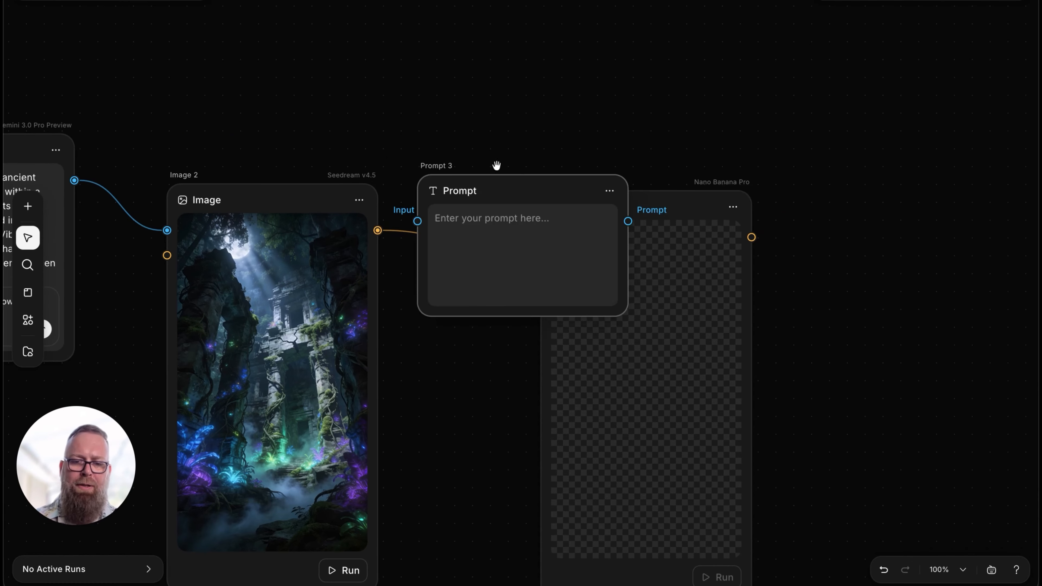
{"action": "left_click_drag", "start_coordinate": [496, 165], "coordinate": [492, 53]}
{"action": "type", "text": "Conve"}
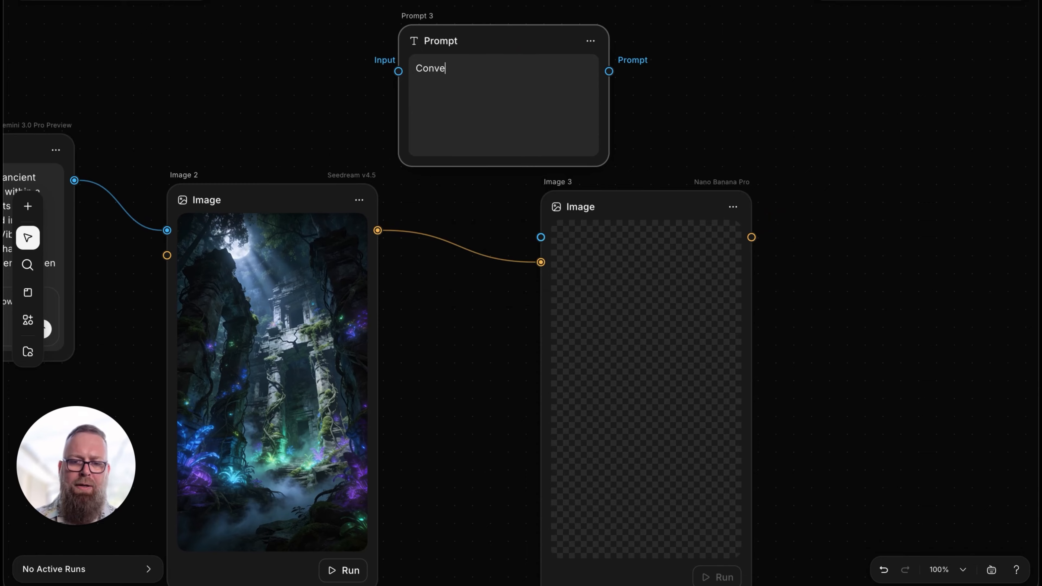
{"action": "type", "text": "rt this to a dystopian techno"}
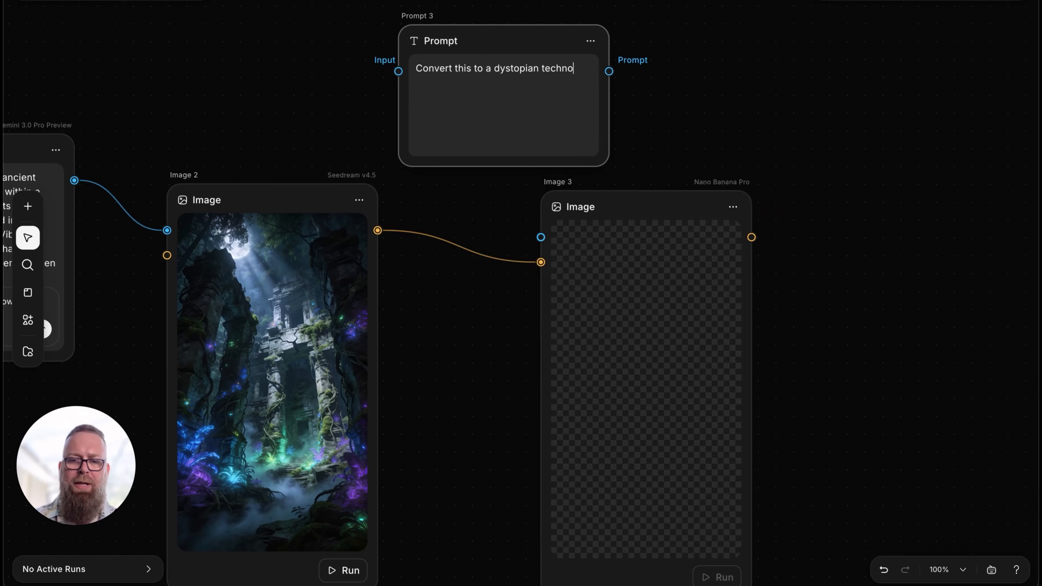
{"action": "type", "text": "-landscape"}
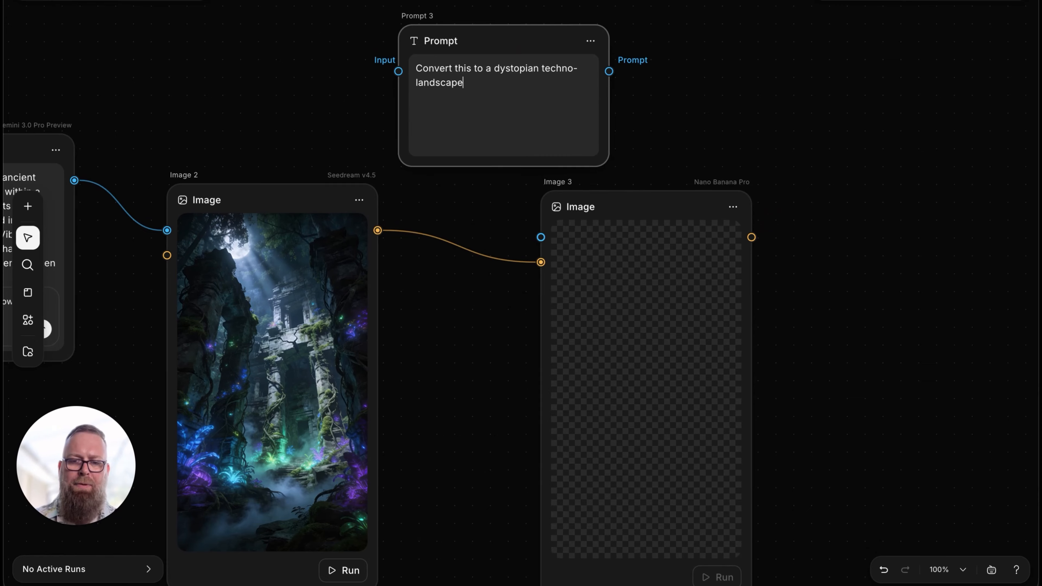
{"action": "left_click_drag", "start_coordinate": [609, 72], "coordinate": [541, 237]}
Switch the Image 3 node's model to Seedream v4.5 and generate the dystopian version of the temple.
{"action": "left_click", "coordinate": [640, 205]}
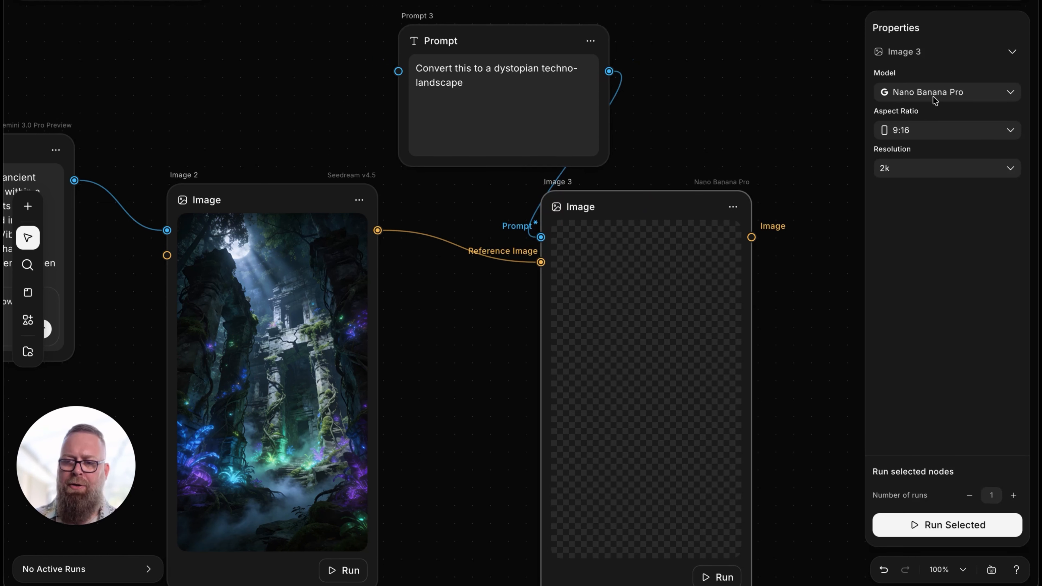
{"action": "left_click", "coordinate": [919, 92]}
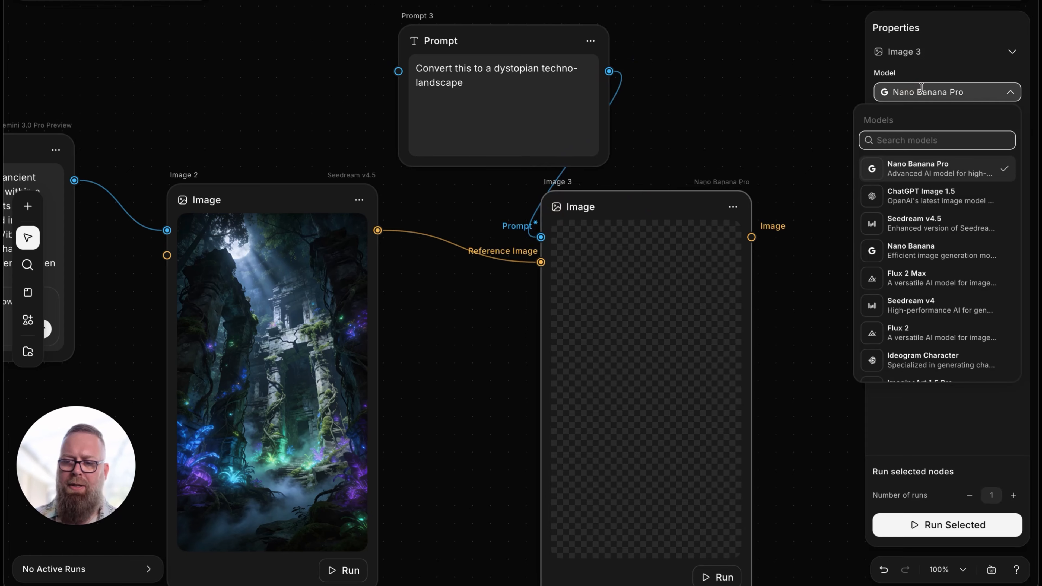
{"action": "left_click", "coordinate": [936, 227]}
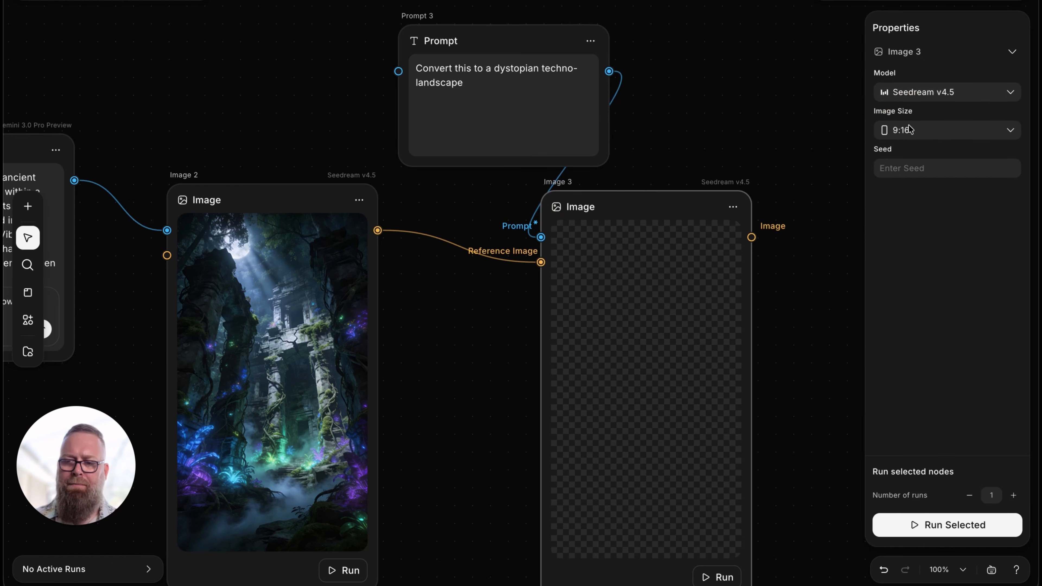
{"action": "left_click", "coordinate": [923, 526]}
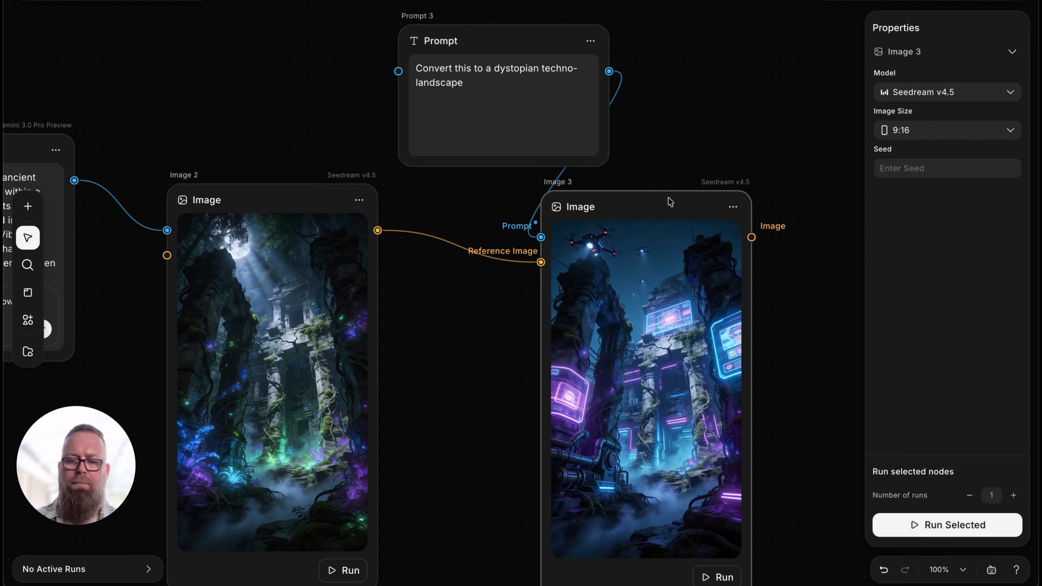
Add an Image node, position it to the right of Image 3, and connect Image 3's output to its reference image input.
{"action": "scroll", "coordinate": [665, 169], "scroll_direction": "down", "scroll_amount": 3}
{"action": "scroll", "coordinate": [664, 169], "scroll_direction": "right", "scroll_amount": 3}
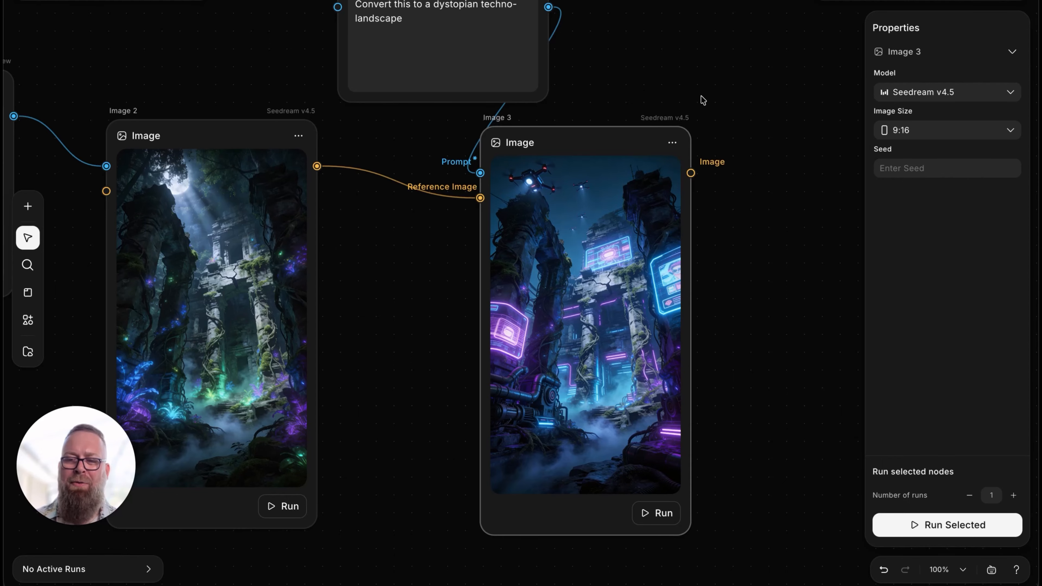
{"action": "scroll", "coordinate": [702, 97], "scroll_direction": "right", "scroll_amount": 4}
{"action": "scroll", "coordinate": [701, 96], "scroll_direction": "up", "scroll_amount": 1}
{"action": "left_click", "coordinate": [560, 67]}
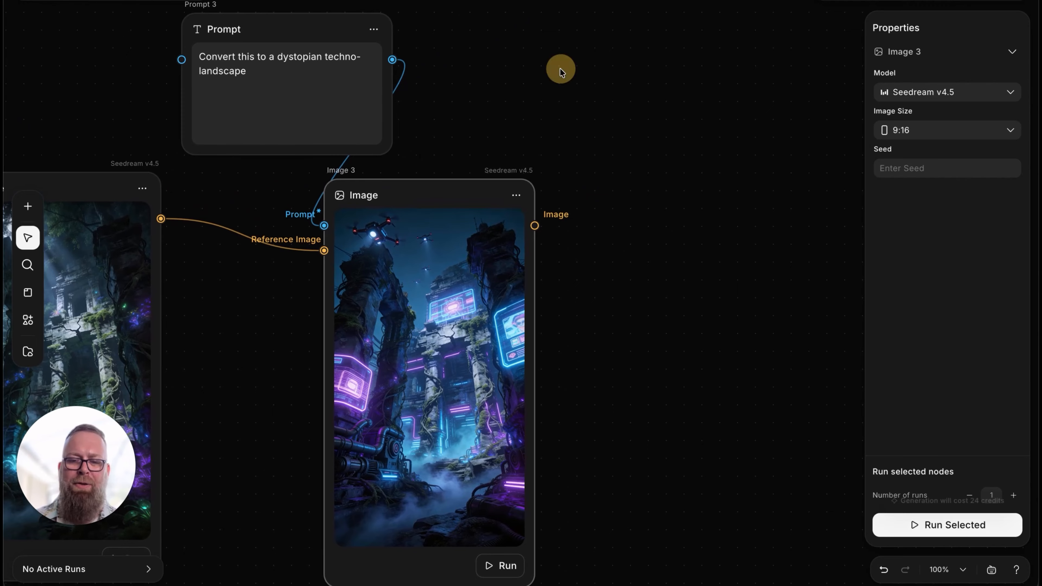
{"action": "double_click", "coordinate": [559, 69]}
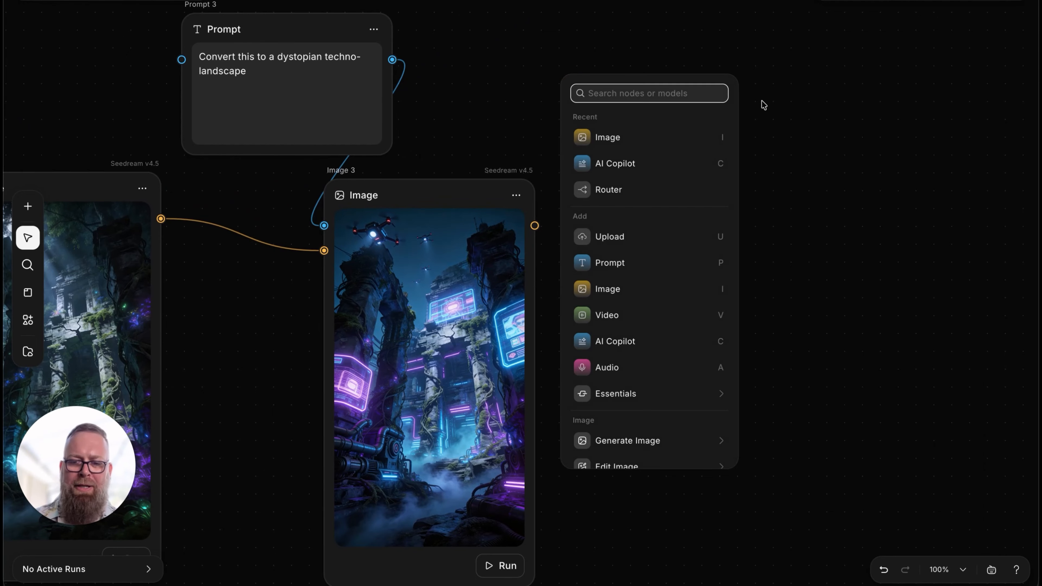
{"action": "left_click", "coordinate": [591, 137]}
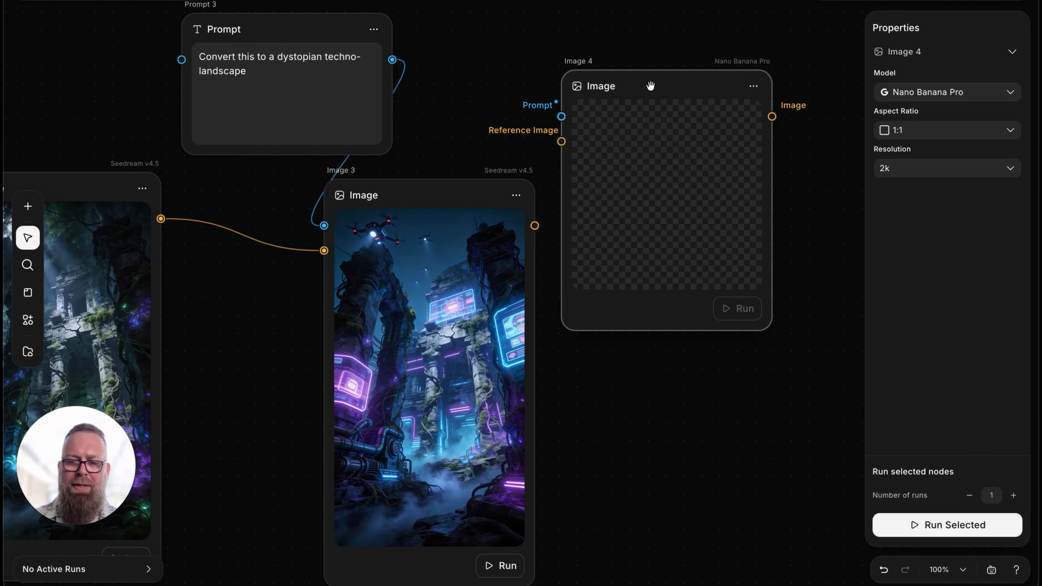
{"action": "left_click_drag", "start_coordinate": [649, 86], "coordinate": [726, 226]}
{"action": "left_click_drag", "start_coordinate": [534, 225], "coordinate": [624, 278]}
Add a Prompt node above Image 4 reading "Add a hooded figure standing in the foreground, looking at the temple." and connect it to Image 4's prompt input.
{"action": "left_click", "coordinate": [551, 45]}
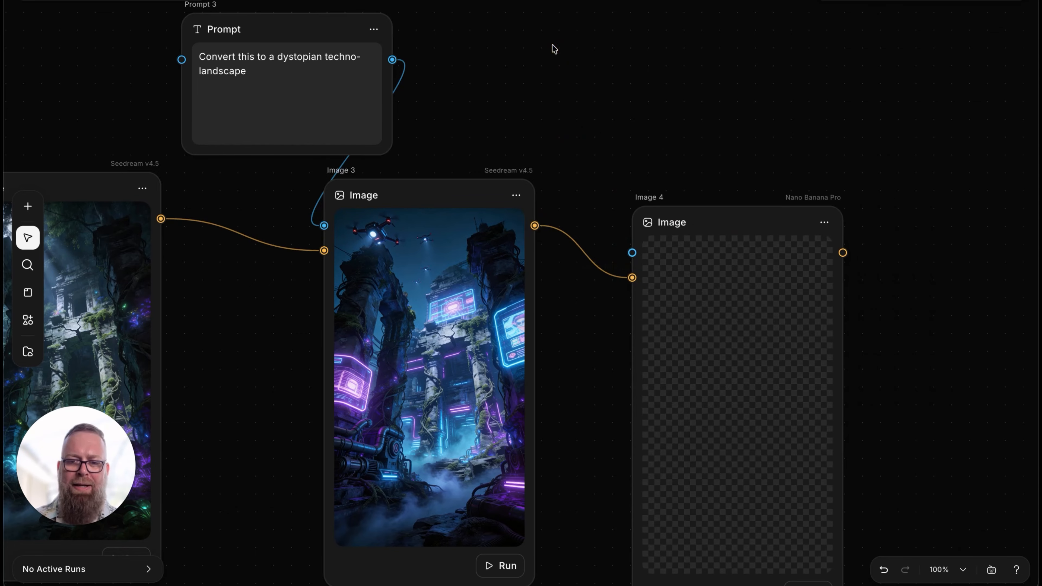
{"action": "key", "text": "t"}
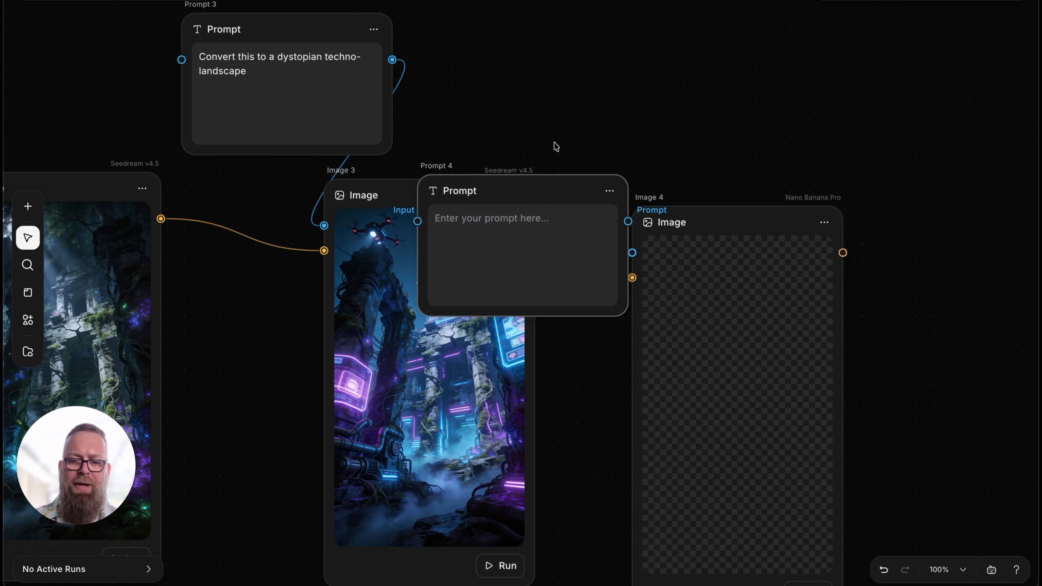
{"action": "left_click_drag", "start_coordinate": [534, 191], "coordinate": [603, 0]}
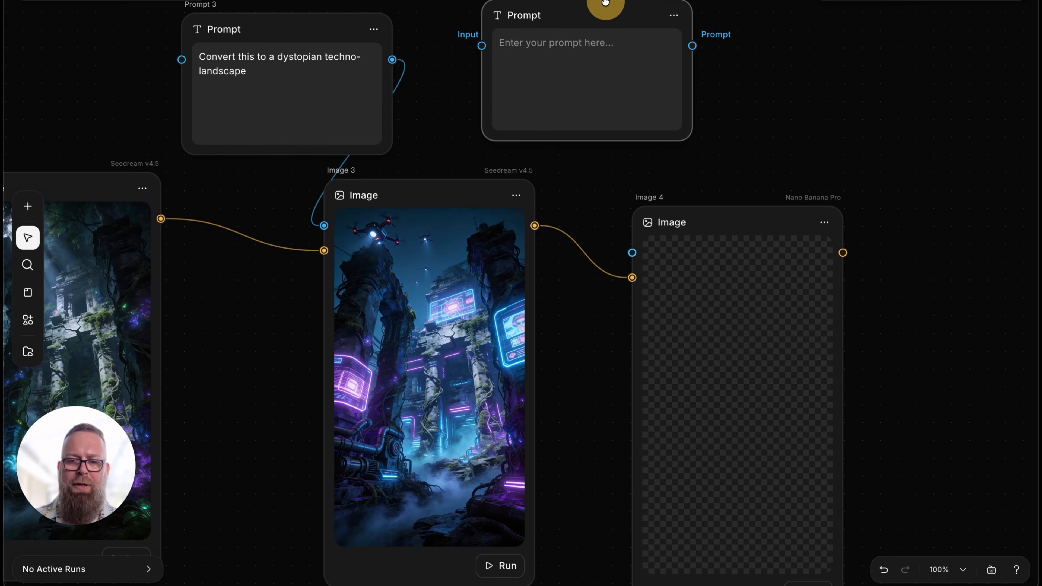
{"action": "left_click", "coordinate": [568, 63]}
{"action": "type", "text": "Add a hooded figure standing in the foreground, looking at the temple."}
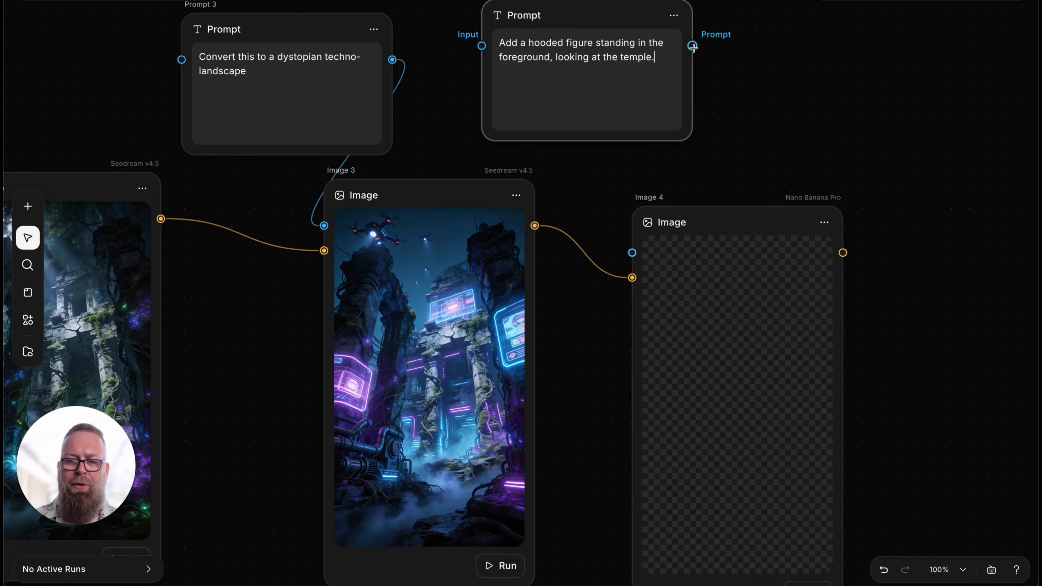
{"action": "left_click_drag", "start_coordinate": [692, 46], "coordinate": [634, 248]}
Run the Image 4 node with Nano Banana Pro at 9:16 and 2k to generate the scene with the hooded figure.
{"action": "left_click", "coordinate": [719, 219]}
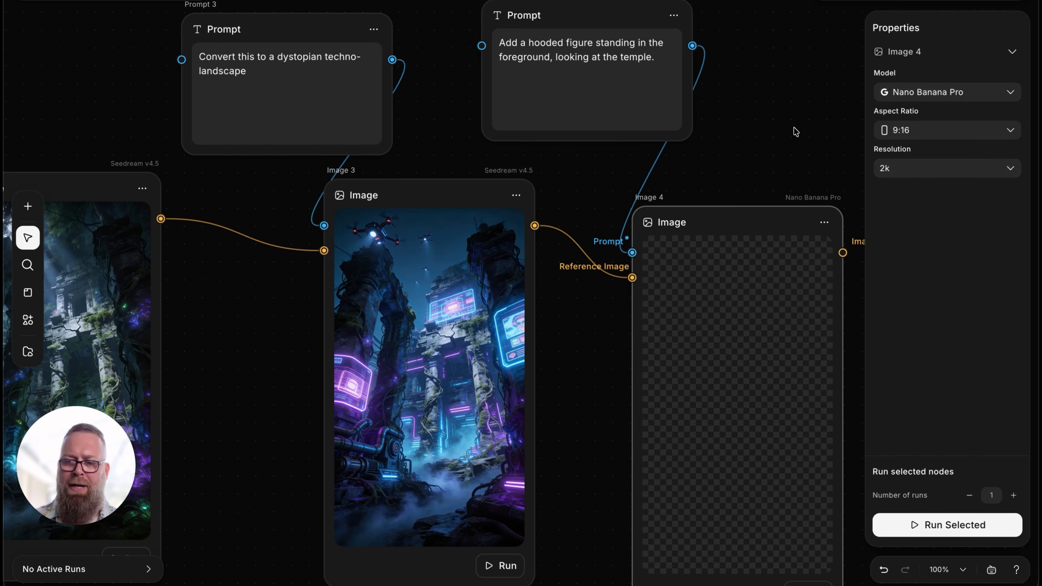
{"action": "scroll", "coordinate": [793, 127], "scroll_direction": "down", "scroll_amount": 5}
{"action": "scroll", "coordinate": [794, 128], "scroll_direction": "right", "scroll_amount": 5}
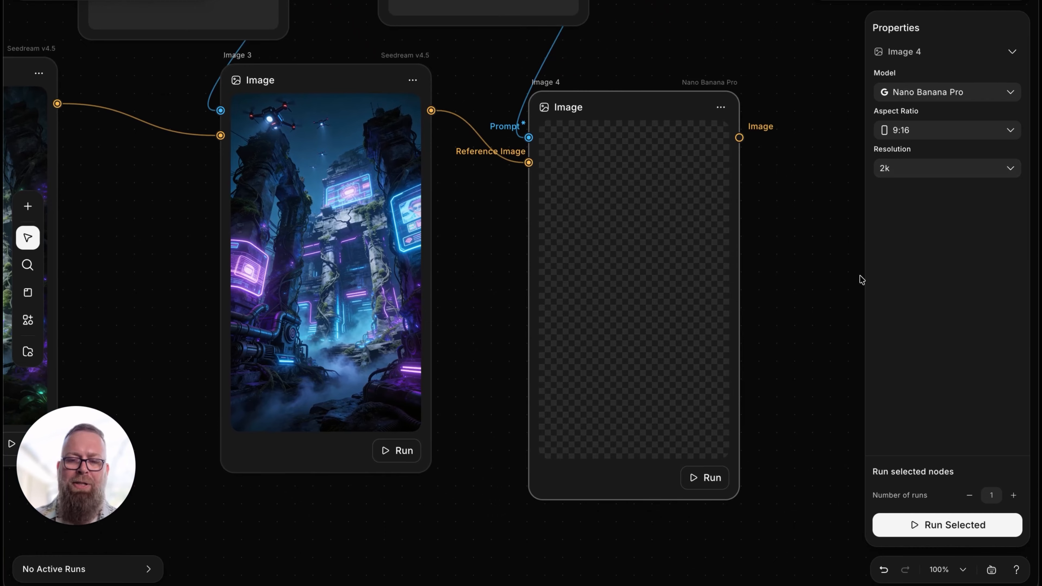
{"action": "left_click", "coordinate": [718, 483]}
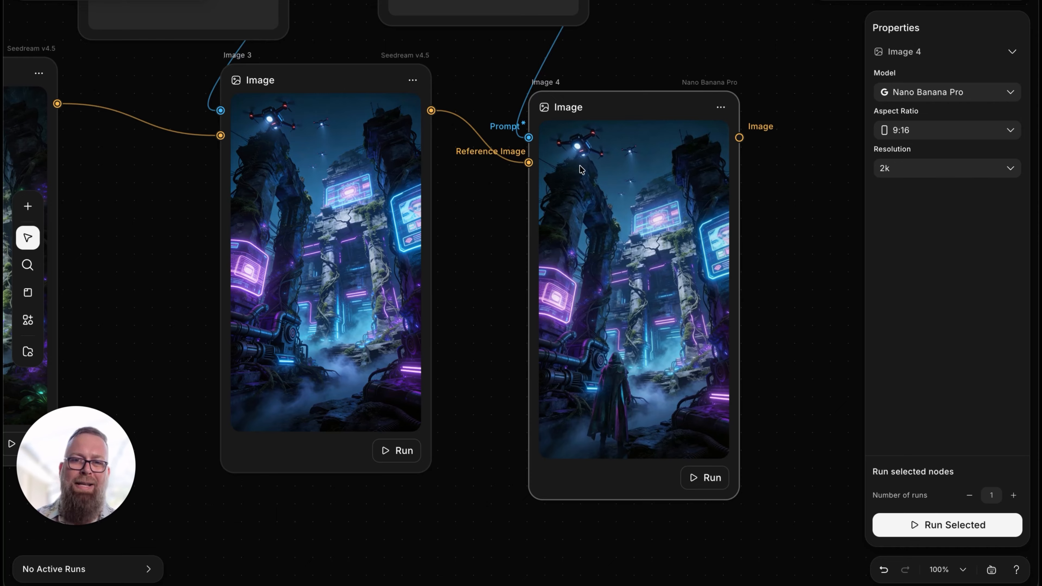
{"action": "scroll", "coordinate": [582, 247], "scroll_direction": "right", "scroll_amount": 6}
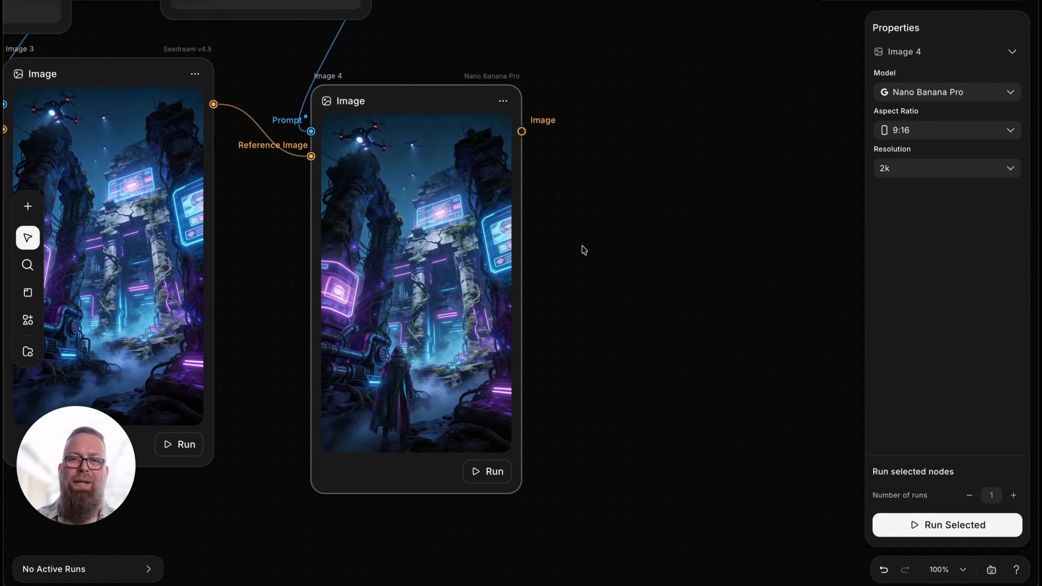
Add an Upscale Image node using the ImagineArt Creative model in the empty space beside Image 4.
{"action": "double_click", "coordinate": [624, 98]}
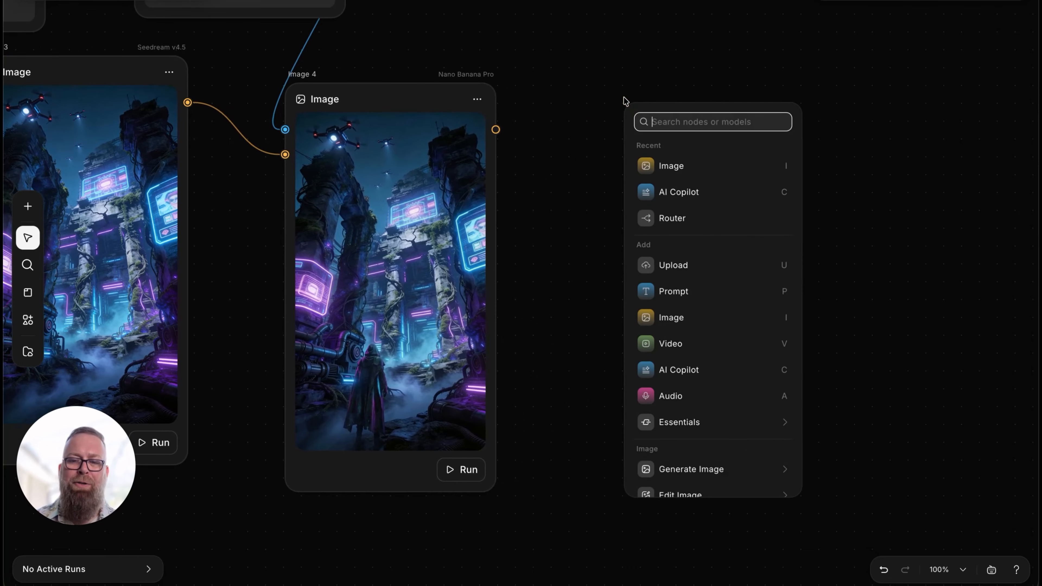
{"action": "mouse_move", "coordinate": [697, 423]}
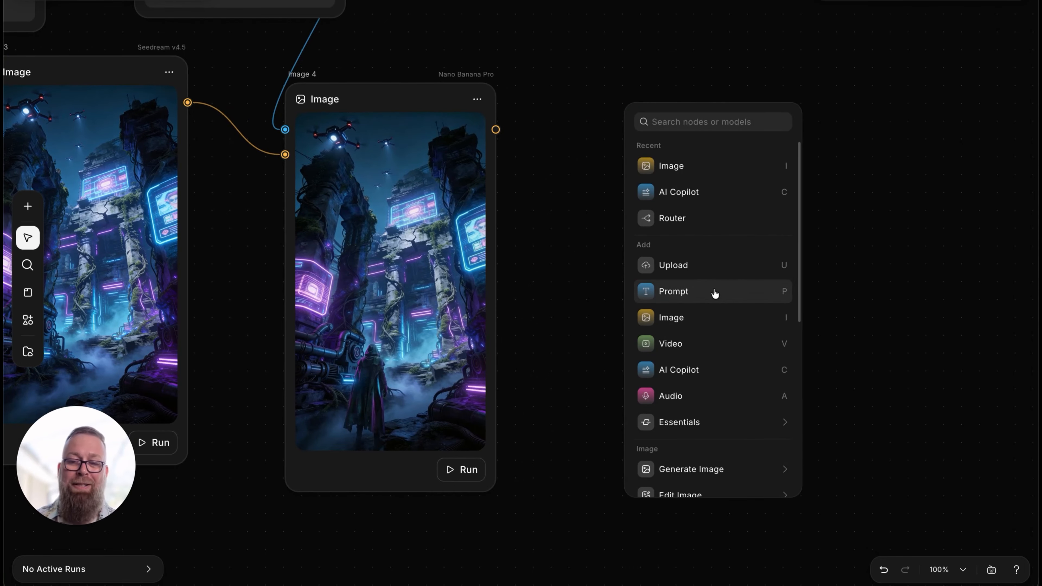
{"action": "scroll", "coordinate": [708, 246], "scroll_direction": "down", "scroll_amount": 3}
{"action": "scroll", "coordinate": [708, 246], "scroll_direction": "down", "scroll_amount": 2}
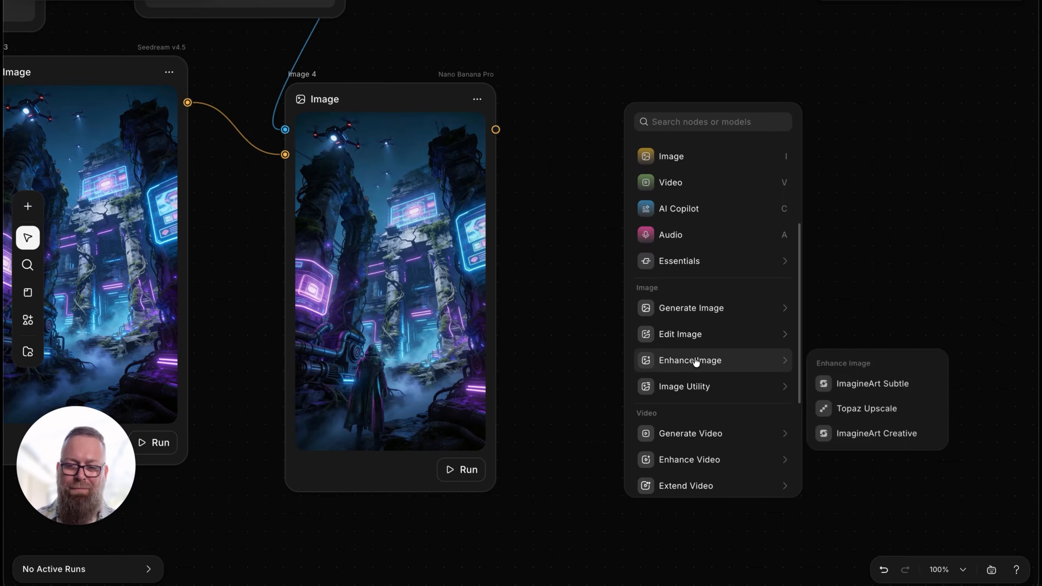
{"action": "mouse_move", "coordinate": [694, 361]}
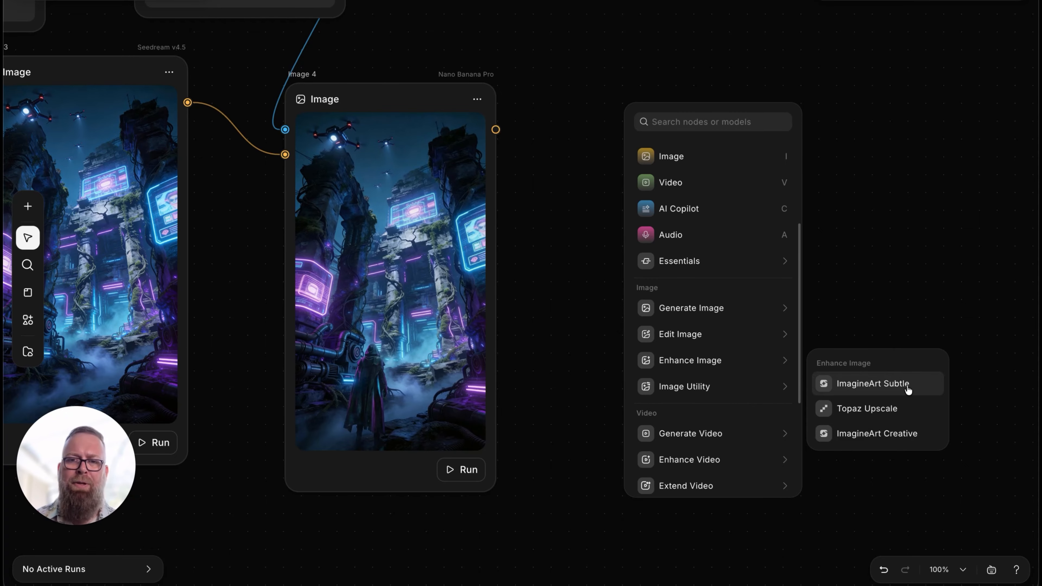
{"action": "left_click", "coordinate": [897, 439]}
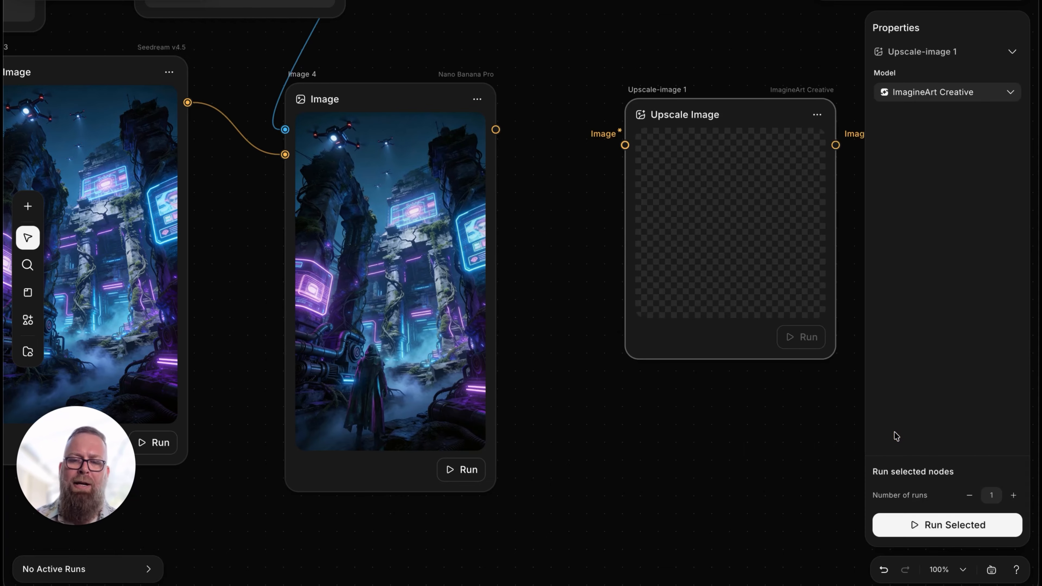
Move the Upscale Image node closer to Image 4, connect Image 4's output to its image input, and run it.
{"action": "left_click_drag", "start_coordinate": [714, 117], "coordinate": [678, 109]}
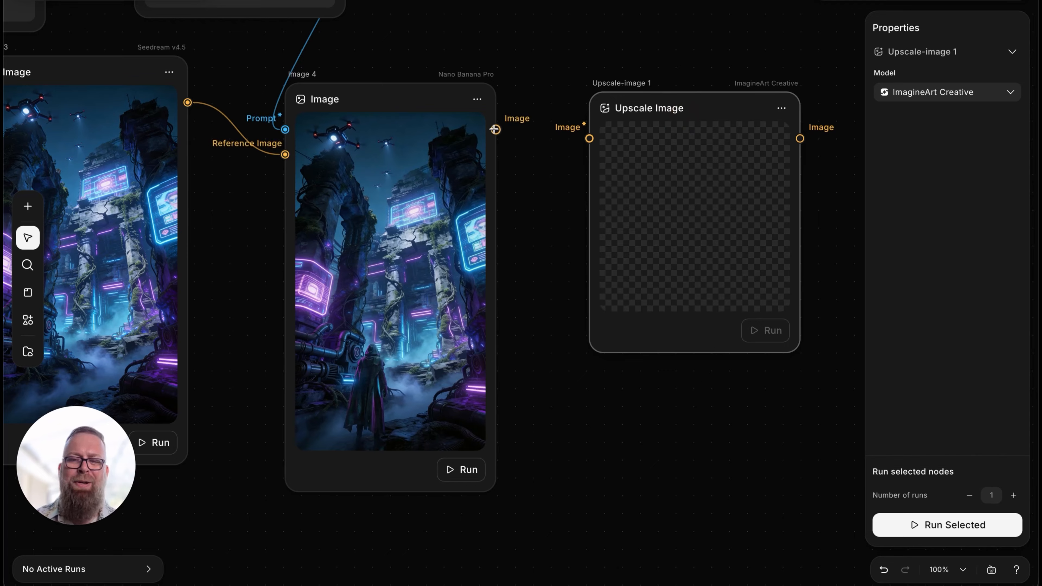
{"action": "left_click_drag", "start_coordinate": [496, 130], "coordinate": [574, 140]}
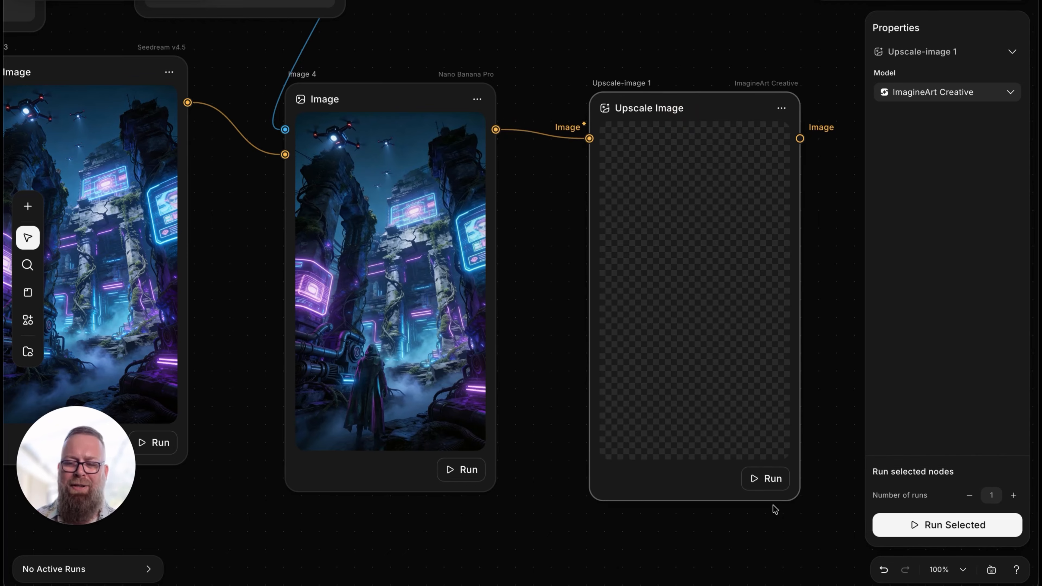
{"action": "left_click", "coordinate": [769, 479]}
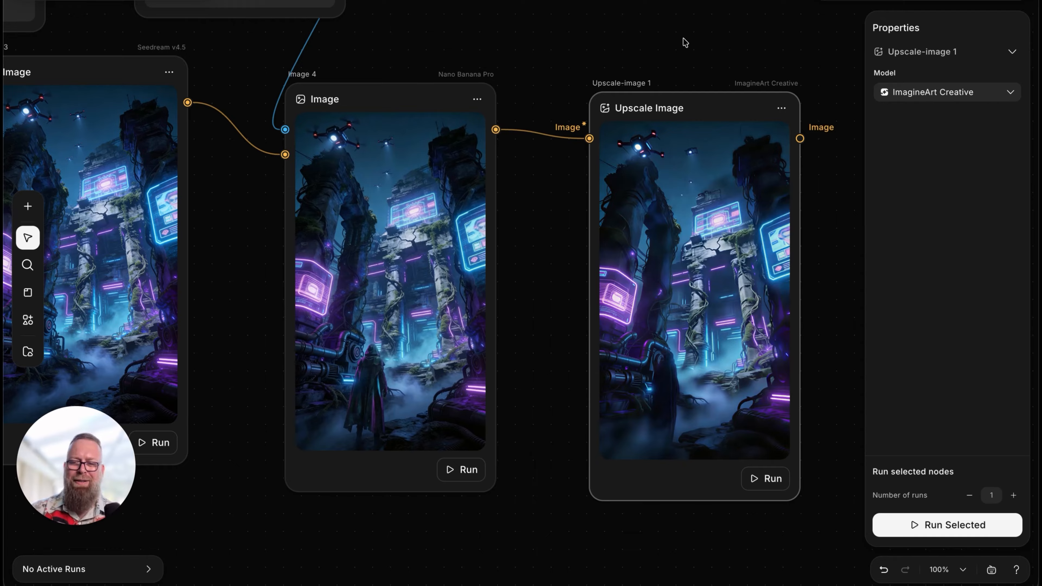
Switch the Upscale Image node to ImagineArt Subtle at 2x, enable Aura Enhancement, and run it again.
{"action": "left_click", "coordinate": [919, 93]}
{"action": "left_click", "coordinate": [920, 172]}
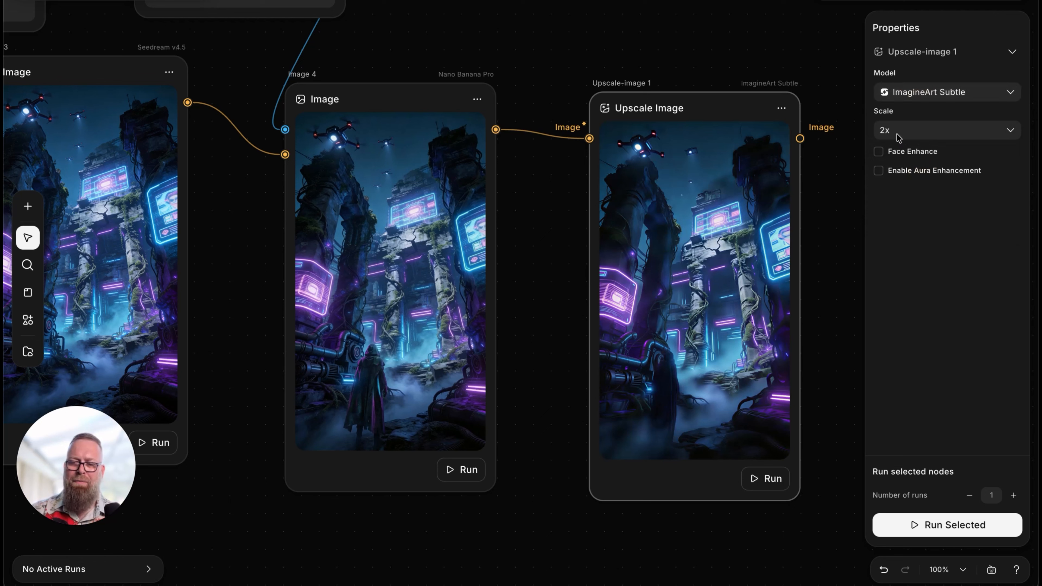
{"action": "left_click", "coordinate": [905, 172]}
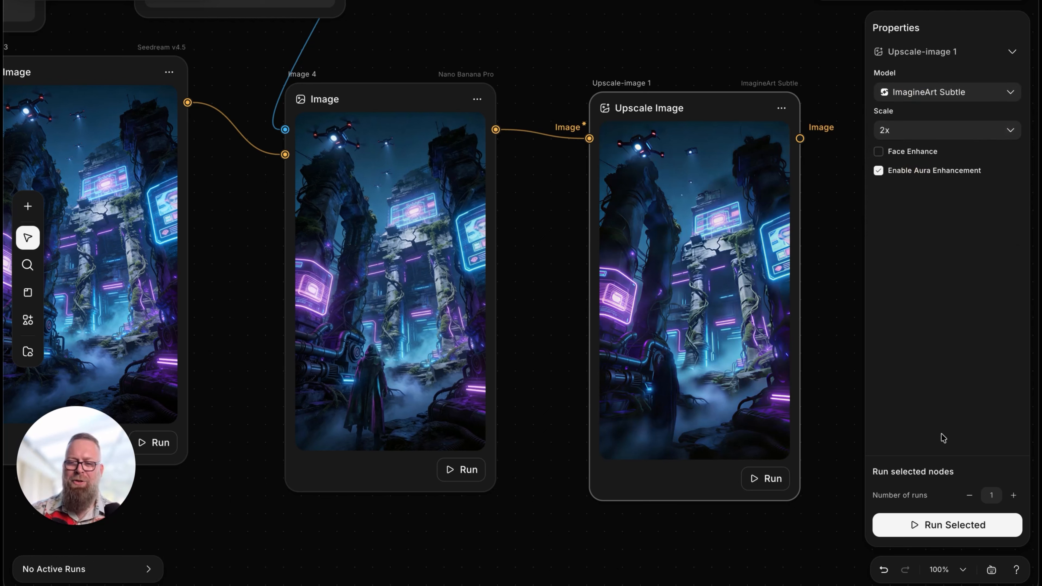
{"action": "left_click", "coordinate": [919, 525]}
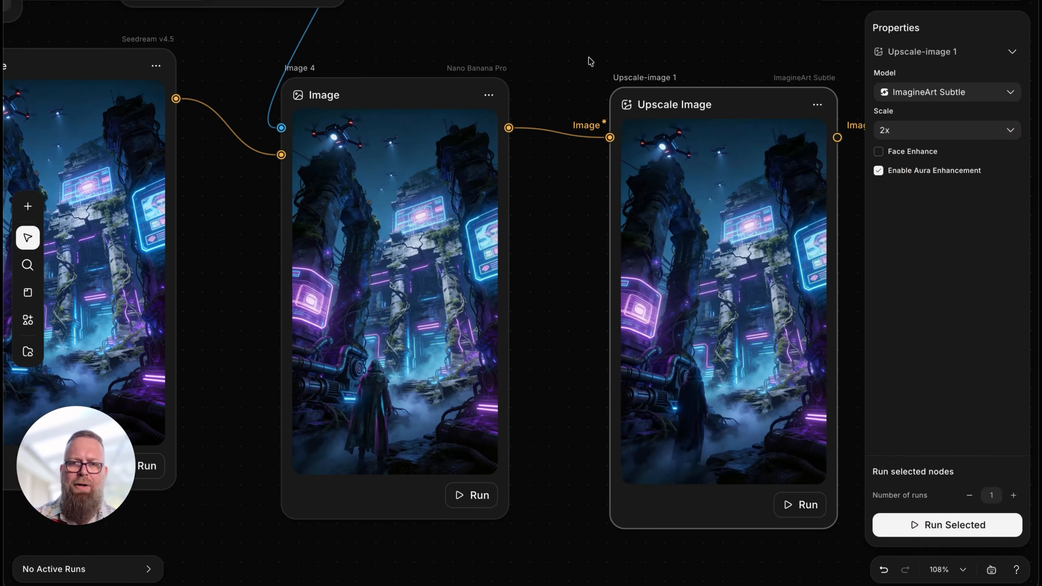
Open the Image 4 result and the upscaled result at full size to compare them.
{"action": "scroll", "coordinate": [575, 84], "scroll_direction": "down", "scroll_amount": 2}
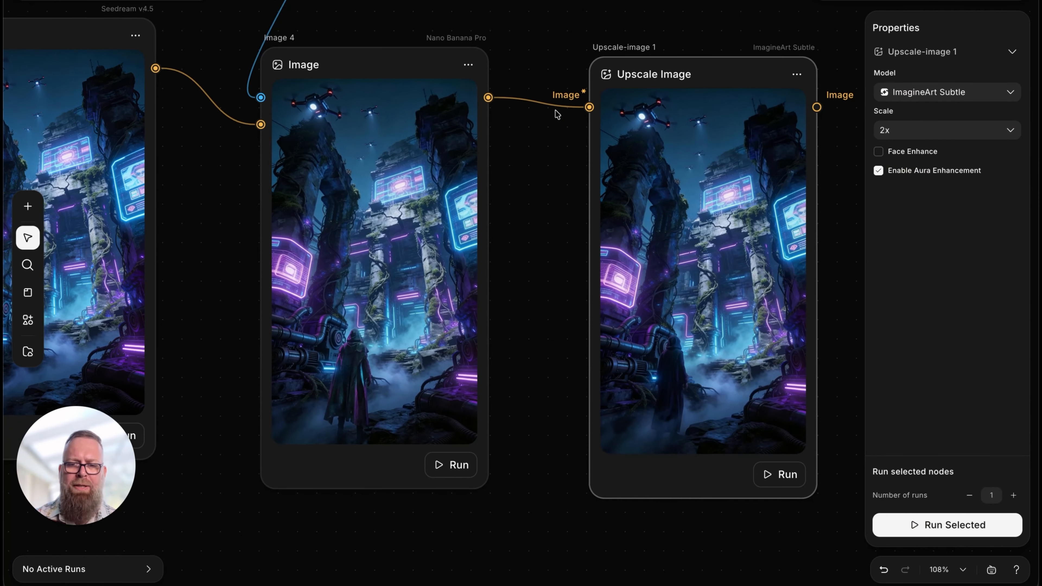
{"action": "left_click", "coordinate": [434, 198]}
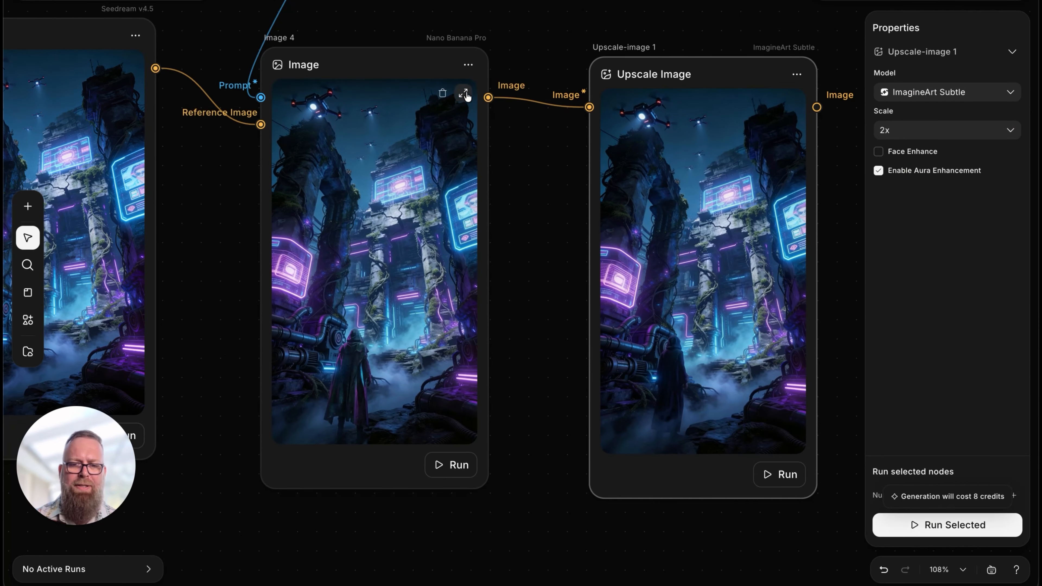
{"action": "left_click", "coordinate": [464, 94]}
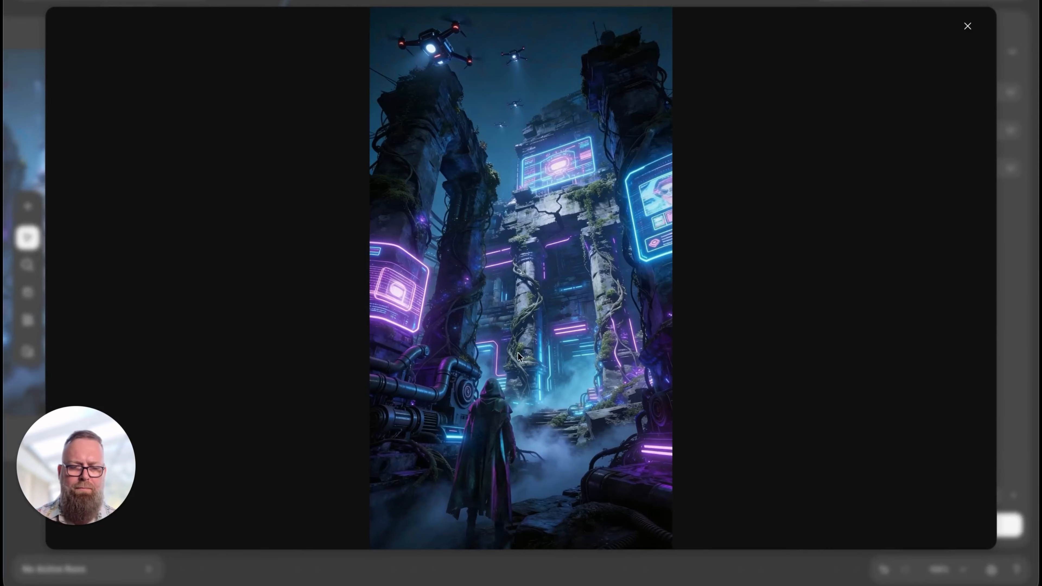
{"action": "left_click", "coordinate": [967, 26]}
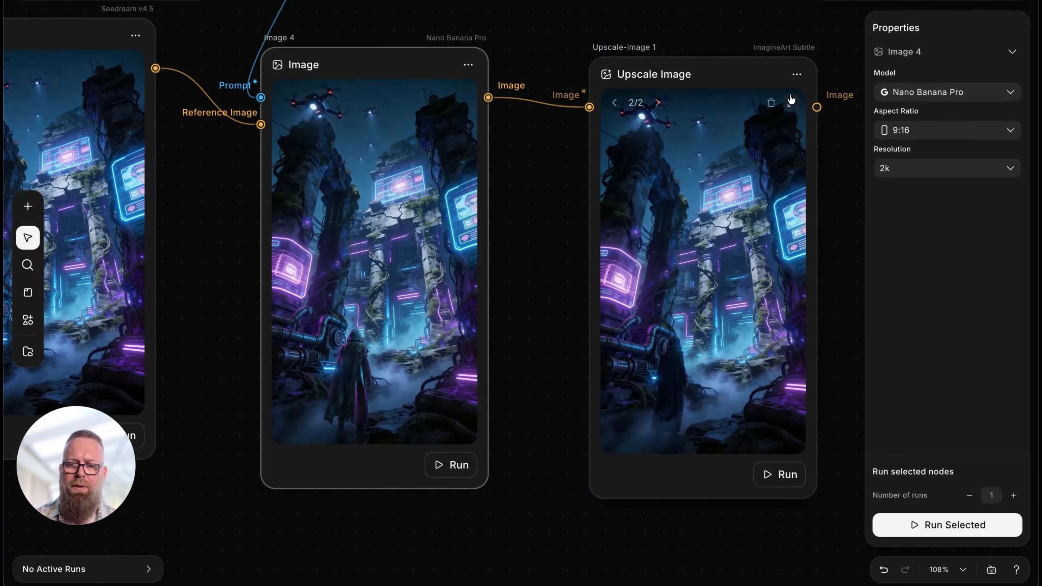
{"action": "left_click", "coordinate": [791, 100]}
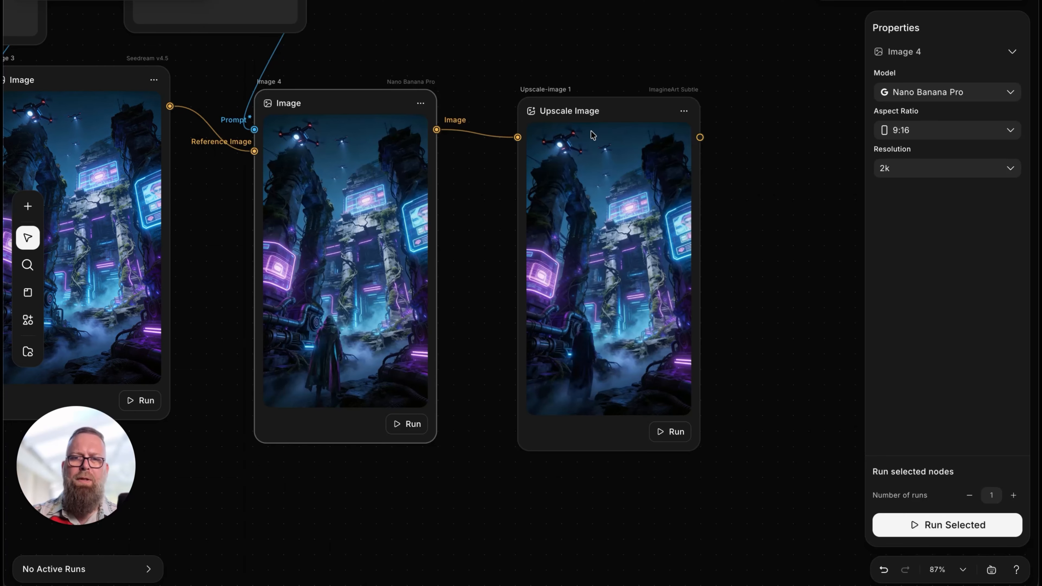
Add a Crop node to the right of the Upscale Image node, fed by its output, and shift the crop frame lower.
{"action": "scroll", "coordinate": [592, 134], "scroll_direction": "right", "scroll_amount": 10}
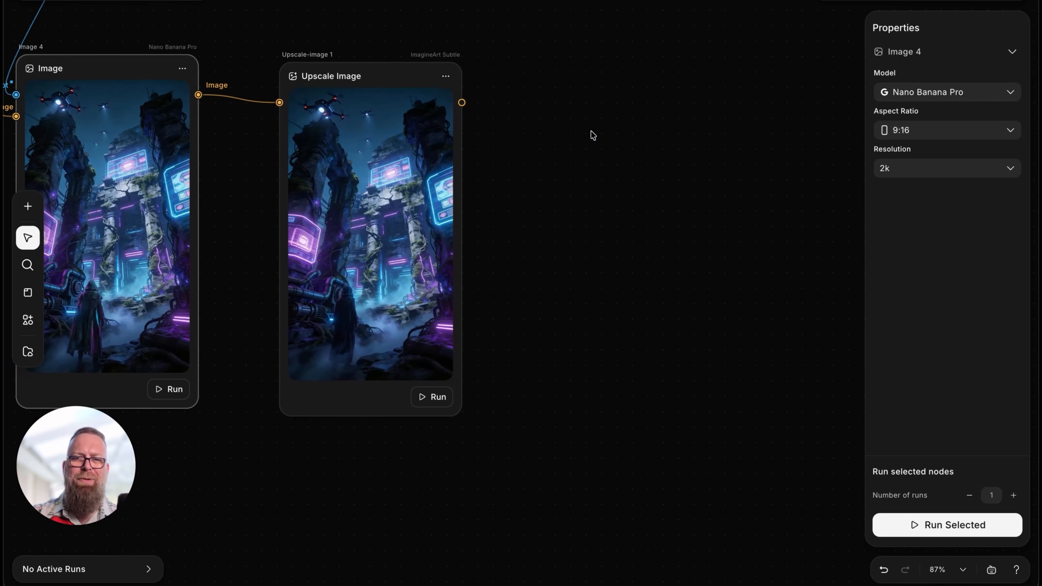
{"action": "double_click", "coordinate": [590, 134]}
{"action": "mouse_move", "coordinate": [657, 262]}
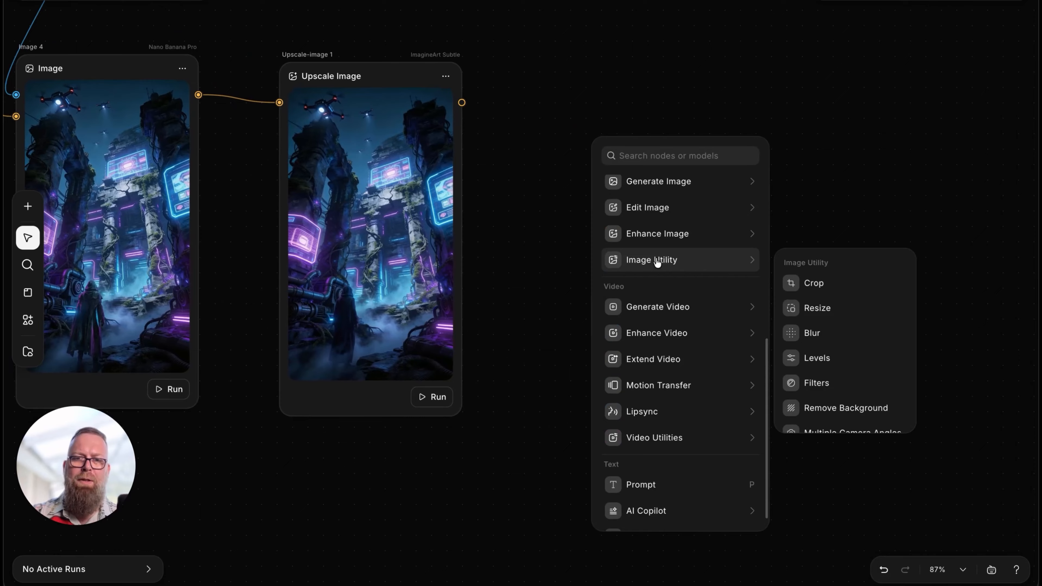
{"action": "left_click", "coordinate": [836, 283]}
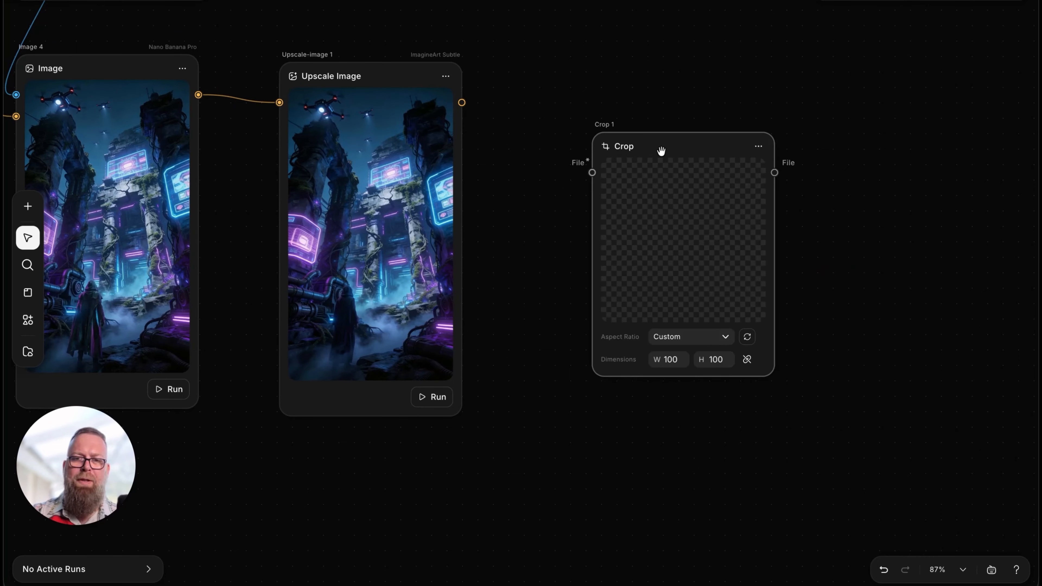
{"action": "left_click_drag", "start_coordinate": [661, 151], "coordinate": [650, 104]}
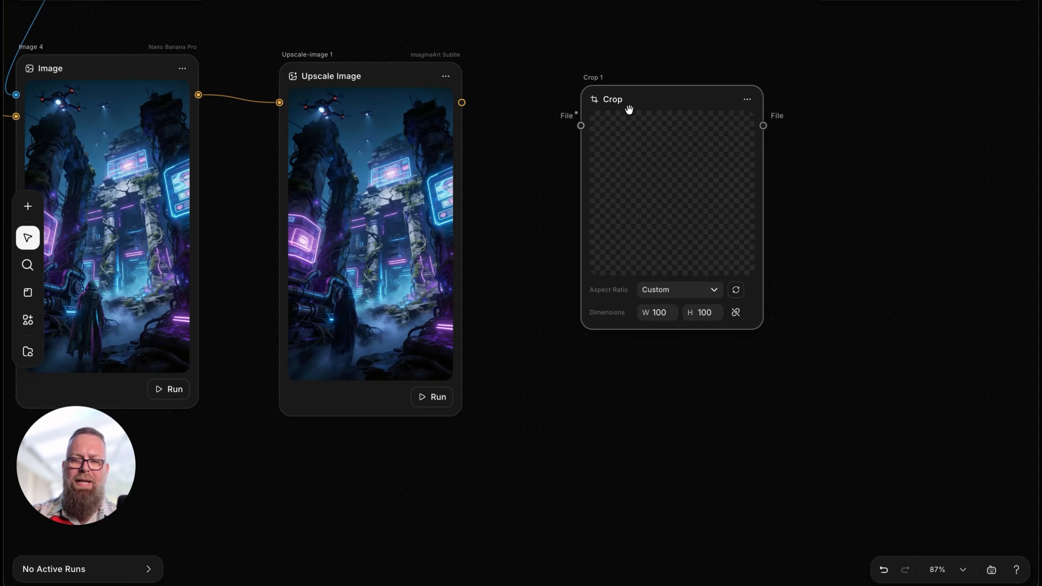
{"action": "left_click_drag", "start_coordinate": [463, 103], "coordinate": [563, 124]}
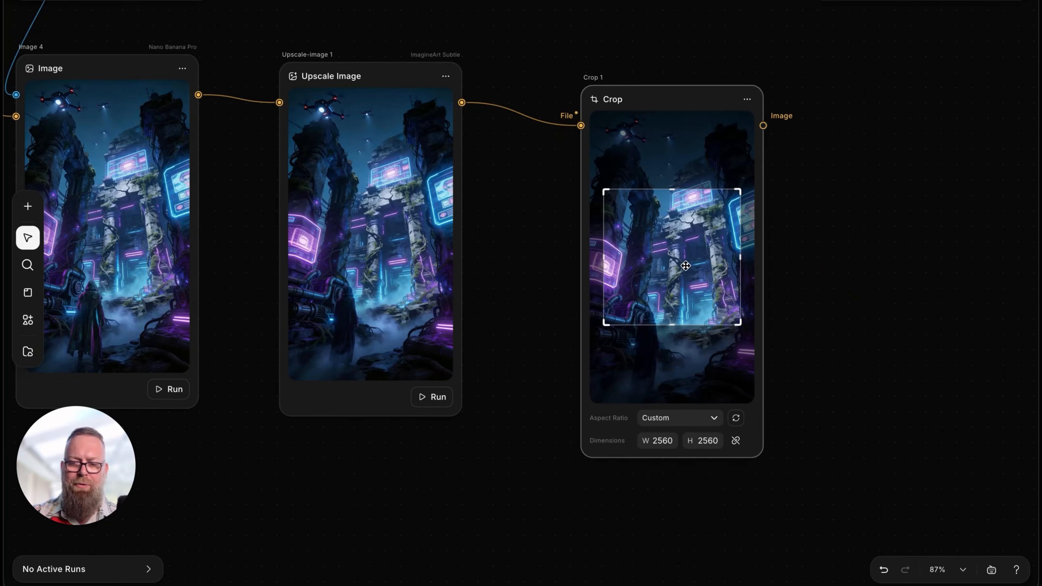
{"action": "left_click_drag", "start_coordinate": [686, 266], "coordinate": [691, 296]}
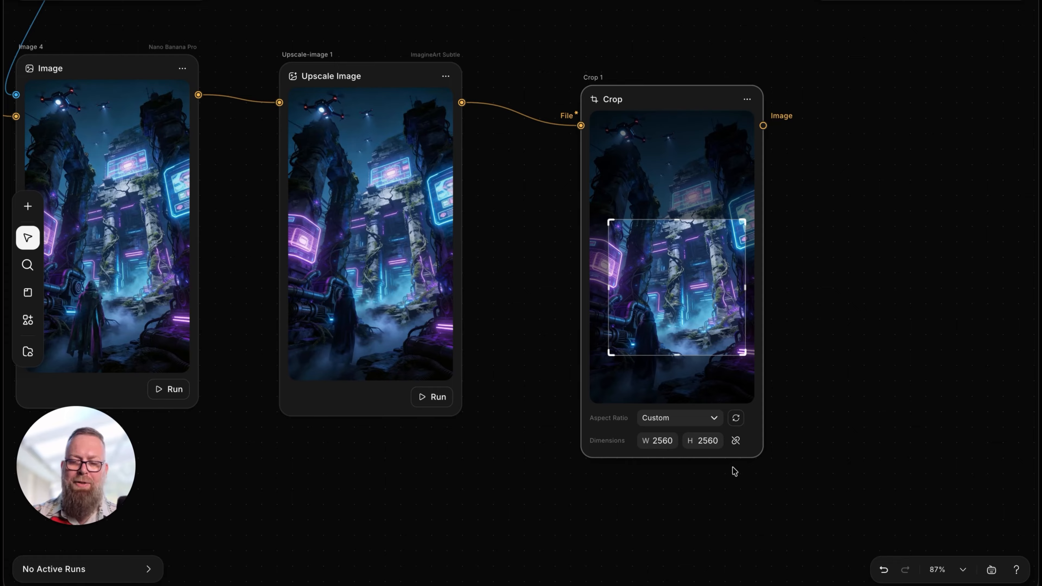
Add a Preview node to the right of the Crop node and connect the Crop output to it.
{"action": "double_click", "coordinate": [819, 150]}
{"action": "type", "text": "prev"}
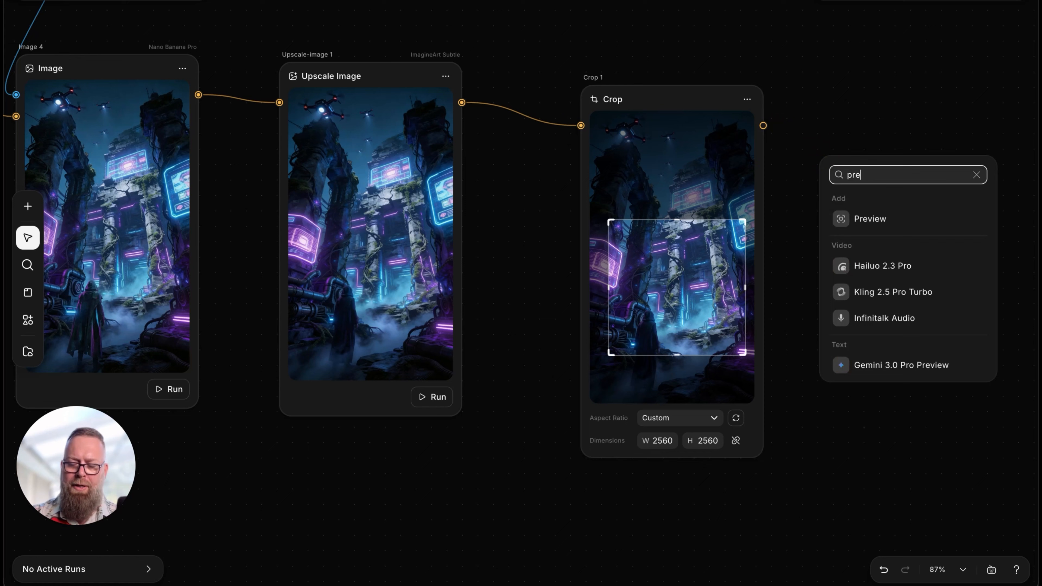
{"action": "left_click", "coordinate": [881, 224]}
{"action": "left_click_drag", "start_coordinate": [763, 125], "coordinate": [819, 177]}
{"action": "left_click_drag", "start_coordinate": [820, 177], "coordinate": [820, 185]}
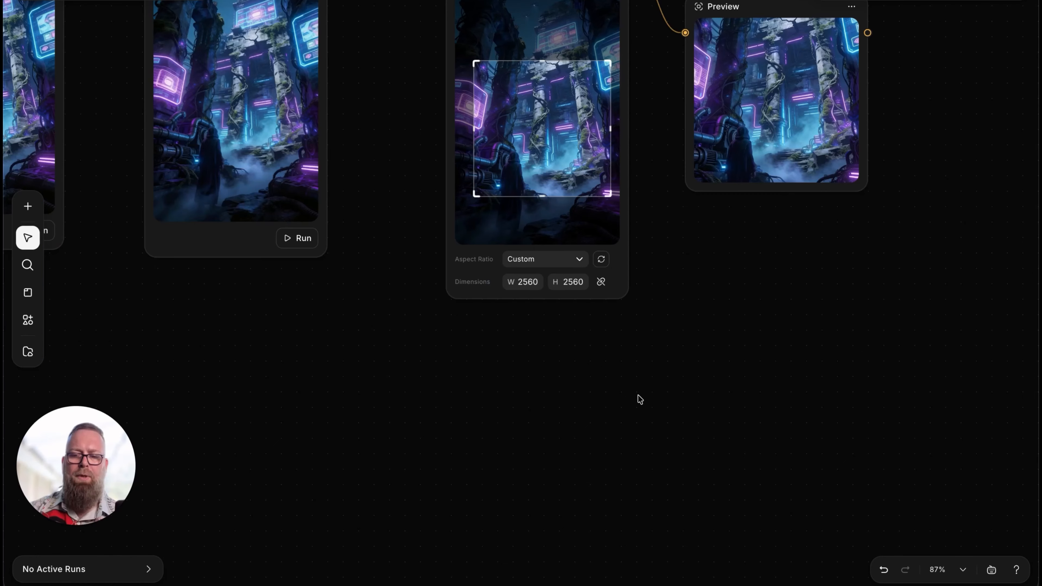
Add a Resize node and position it below the Preview node.
{"action": "double_click", "coordinate": [664, 319]}
{"action": "scroll", "coordinate": [728, 529], "scroll_direction": "down", "scroll_amount": 5}
{"action": "mouse_move", "coordinate": [747, 410]}
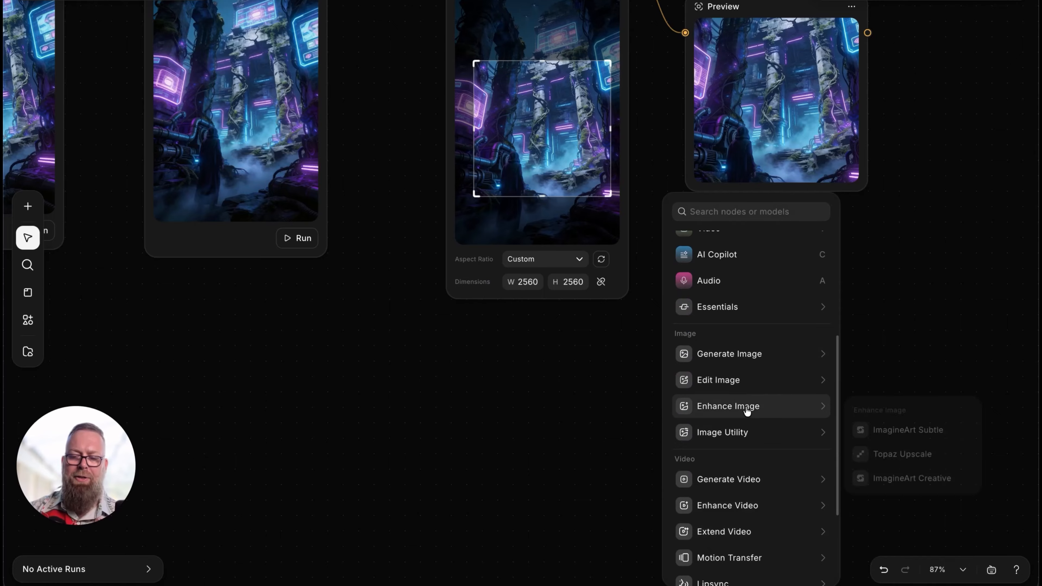
{"action": "mouse_move", "coordinate": [750, 433]}
{"action": "left_click", "coordinate": [921, 466]}
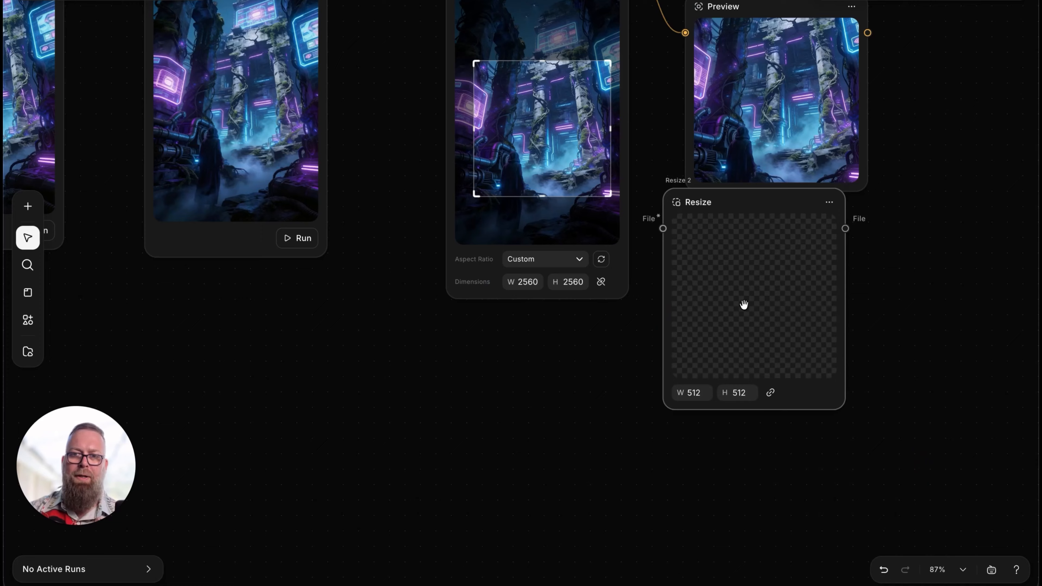
{"action": "left_click_drag", "start_coordinate": [727, 203], "coordinate": [735, 268]}
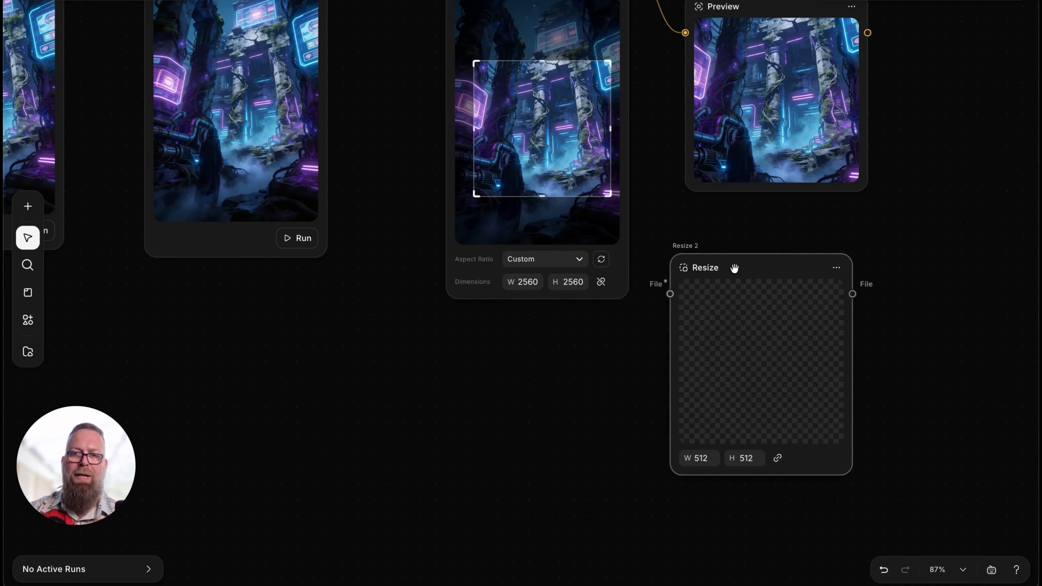
{"action": "scroll", "coordinate": [734, 268], "scroll_direction": "right", "scroll_amount": 3}
{"action": "scroll", "coordinate": [735, 268], "scroll_direction": "up", "scroll_amount": 1}
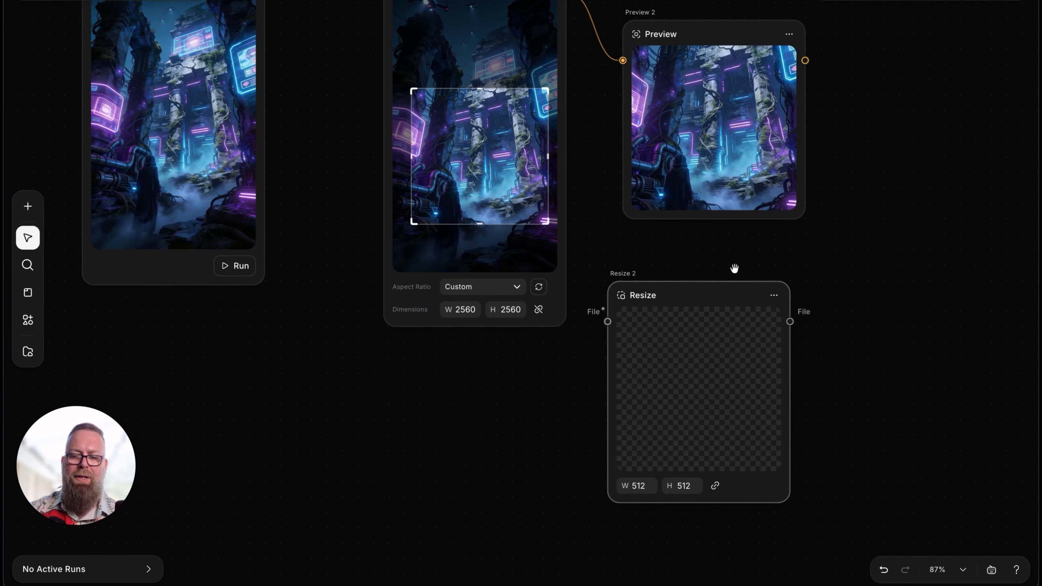
Connect the Crop output to the Resize node and set its size to 1024 wide by 512 high with the proportions unlinked.
{"action": "left_click", "coordinate": [714, 492]}
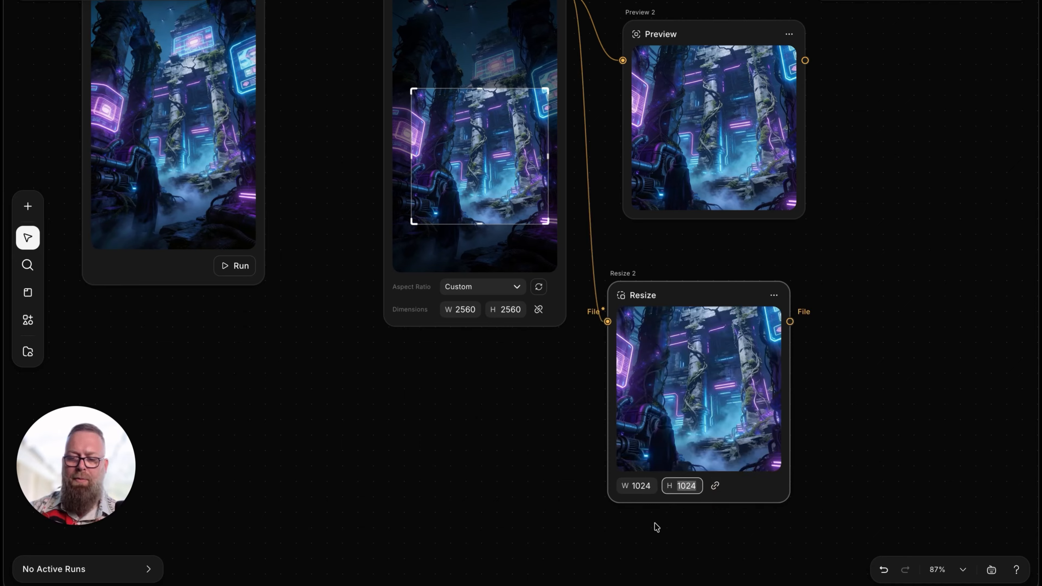
{"action": "left_click", "coordinate": [714, 486]}
{"action": "left_click", "coordinate": [682, 486]}
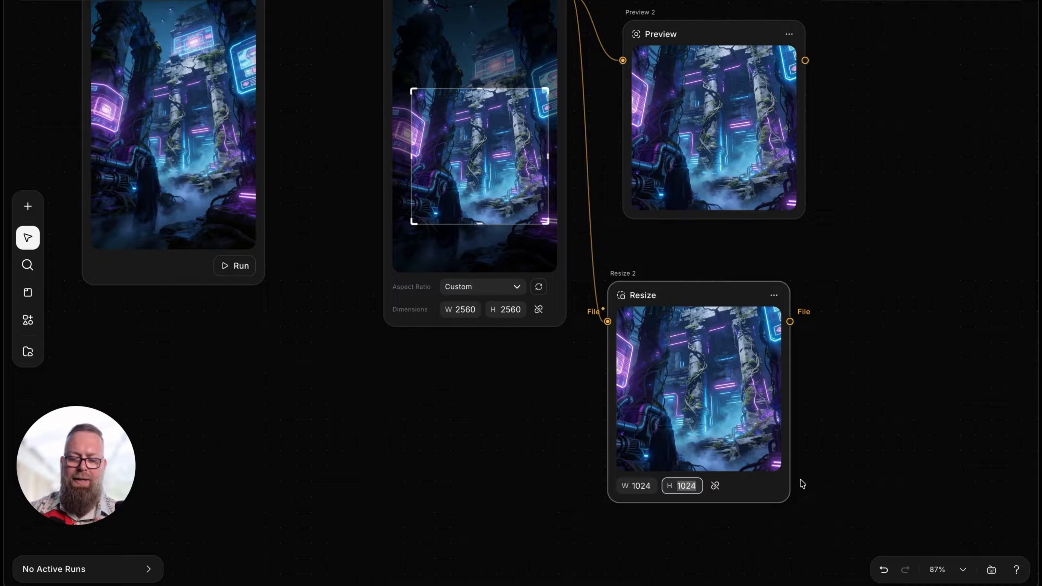
{"action": "type", "text": "51"}
{"action": "key", "text": "Tab"}
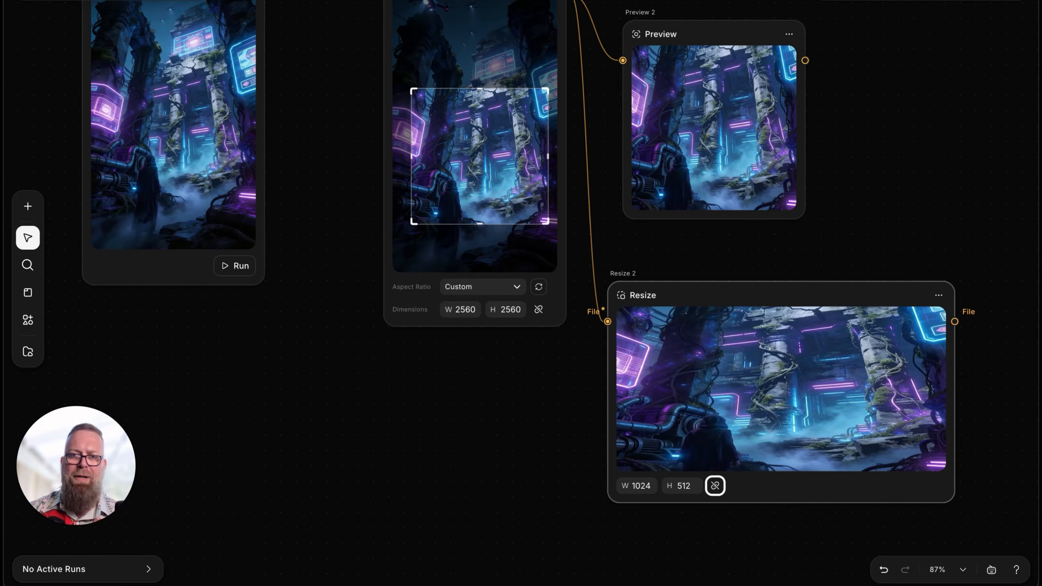
Add a Levels node fed by the Preview output and set its RGB input black point to 23 and white point to 234.
{"action": "scroll", "coordinate": [544, 186], "scroll_direction": "right", "scroll_amount": 7}
{"action": "scroll", "coordinate": [544, 186], "scroll_direction": "up", "scroll_amount": 3}
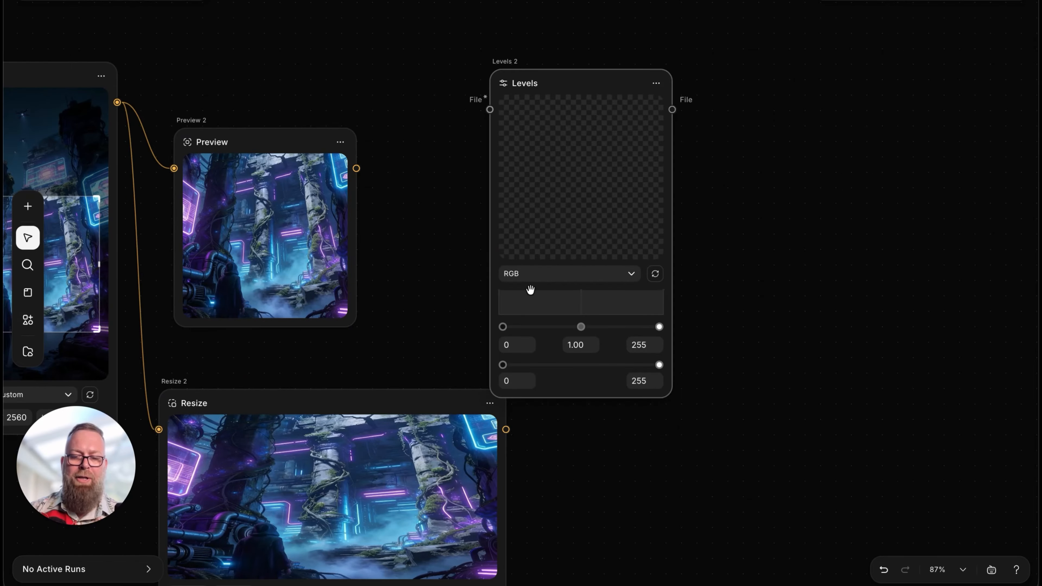
{"action": "left_click_drag", "start_coordinate": [359, 165], "coordinate": [490, 108]}
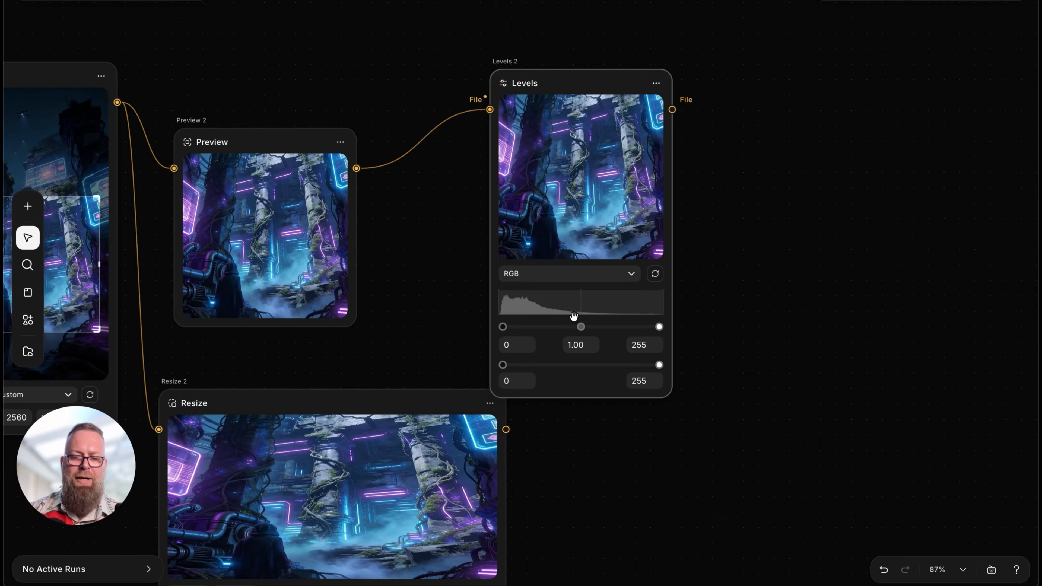
{"action": "left_click_drag", "start_coordinate": [503, 327], "coordinate": [517, 326]}
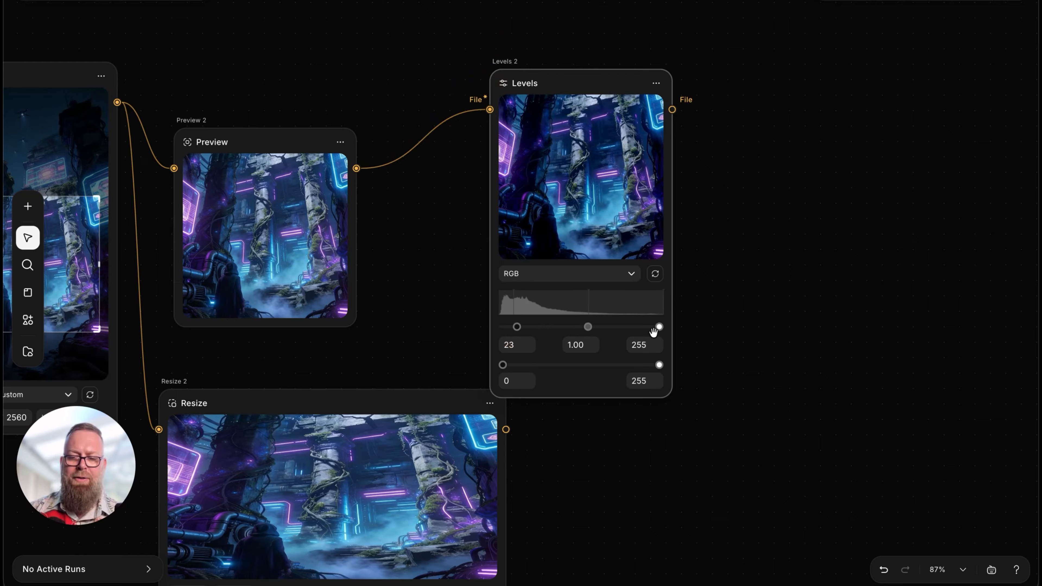
{"action": "left_click_drag", "start_coordinate": [658, 333], "coordinate": [651, 331]}
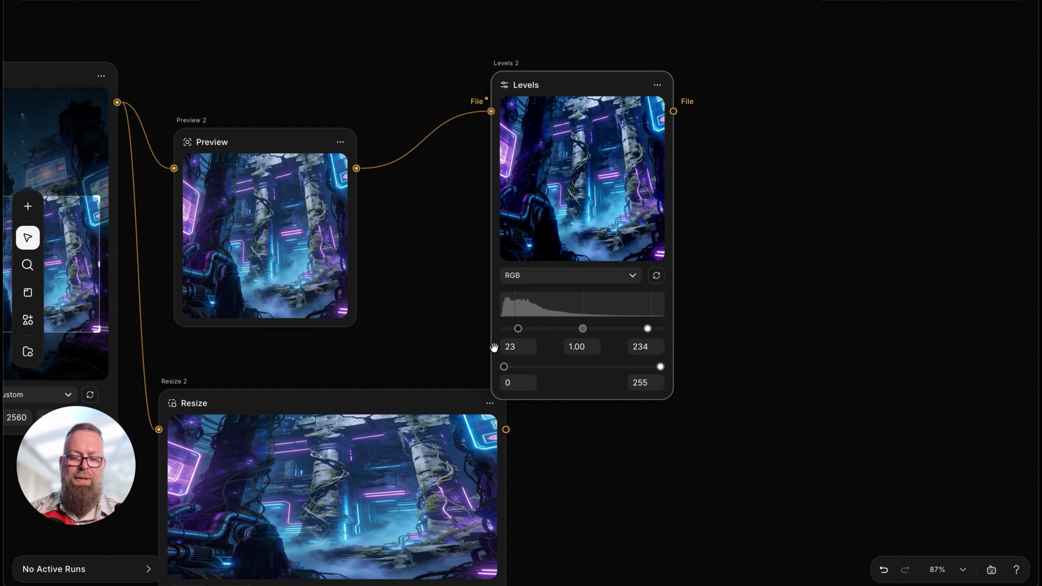
Switch the Levels node to the Red channel and set its input black point to 51 and white point to 222.
{"action": "mouse_move", "coordinate": [505, 367]}
{"action": "left_mouse_down"}
{"action": "mouse_move", "coordinate": [583, 370]}
{"action": "mouse_move", "coordinate": [491, 365]}
{"action": "left_mouse_up"}
{"action": "left_click", "coordinate": [533, 275]}
{"action": "left_click", "coordinate": [533, 329]}
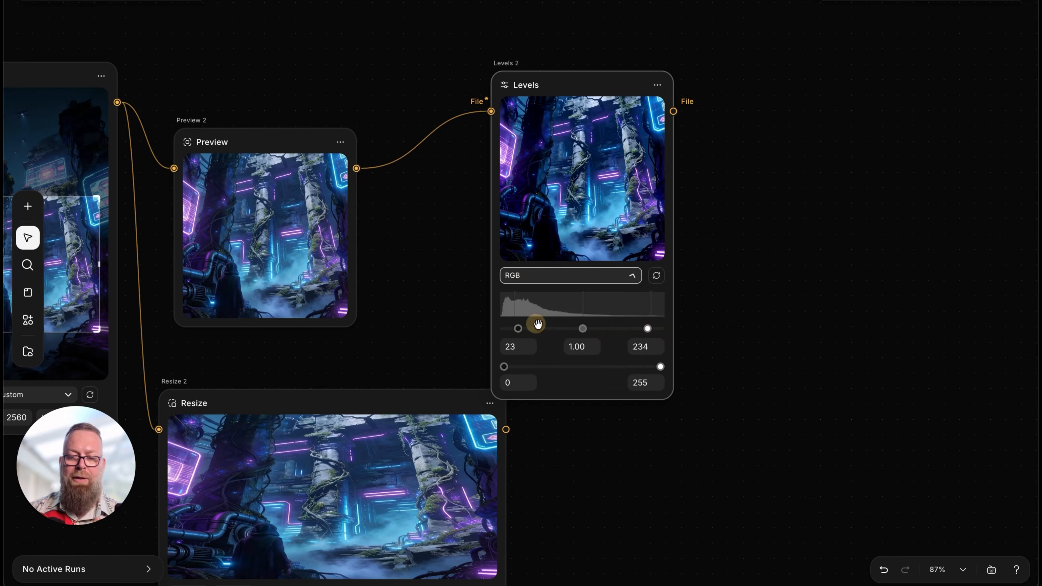
{"action": "left_click_drag", "start_coordinate": [505, 329], "coordinate": [536, 328]}
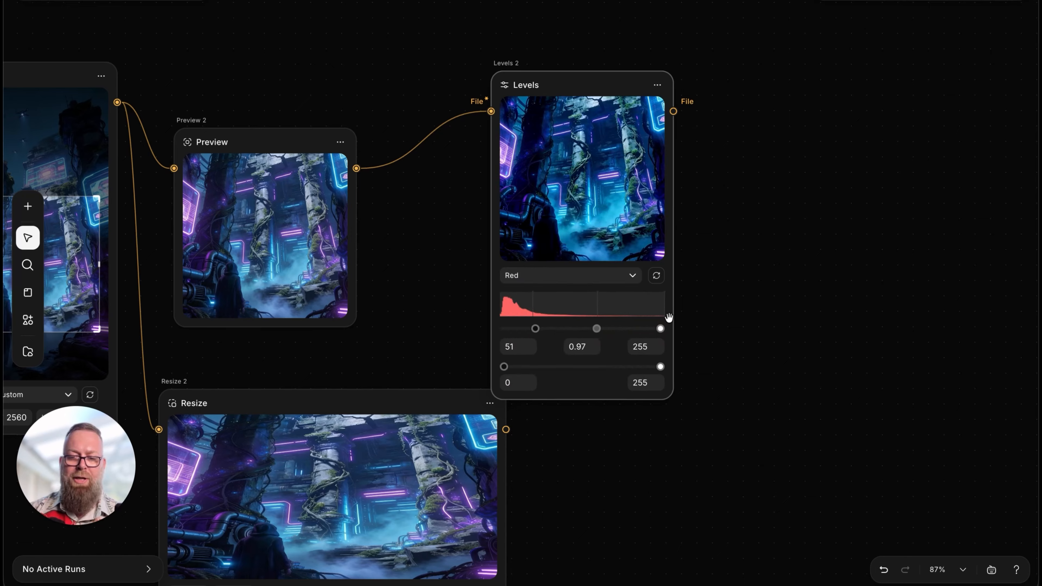
{"action": "left_click_drag", "start_coordinate": [661, 329], "coordinate": [642, 322]}
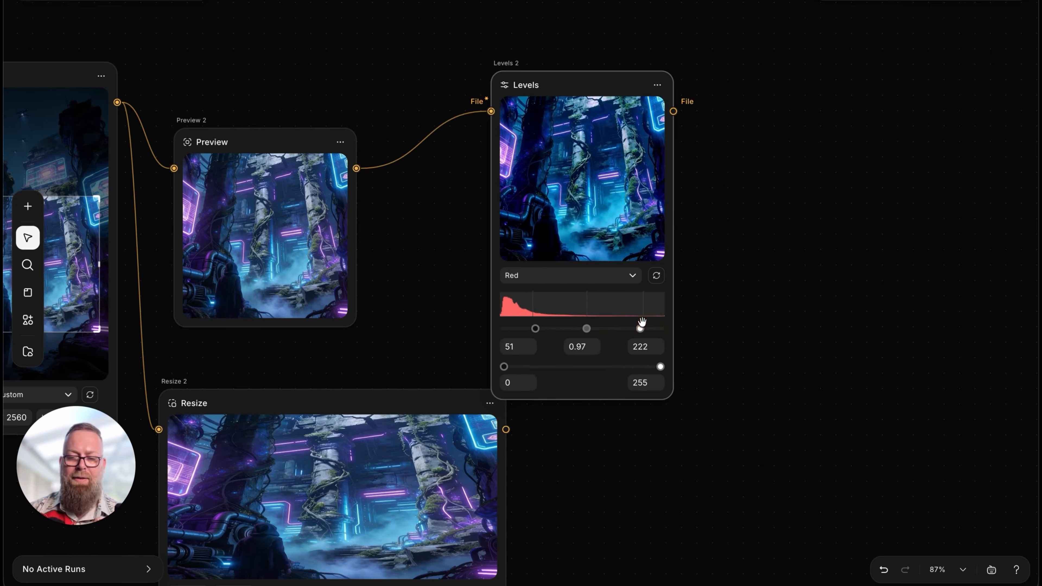
Add a Filters node beside the Levels node and connect the Levels output to its File input.
{"action": "double_click", "coordinate": [767, 91]}
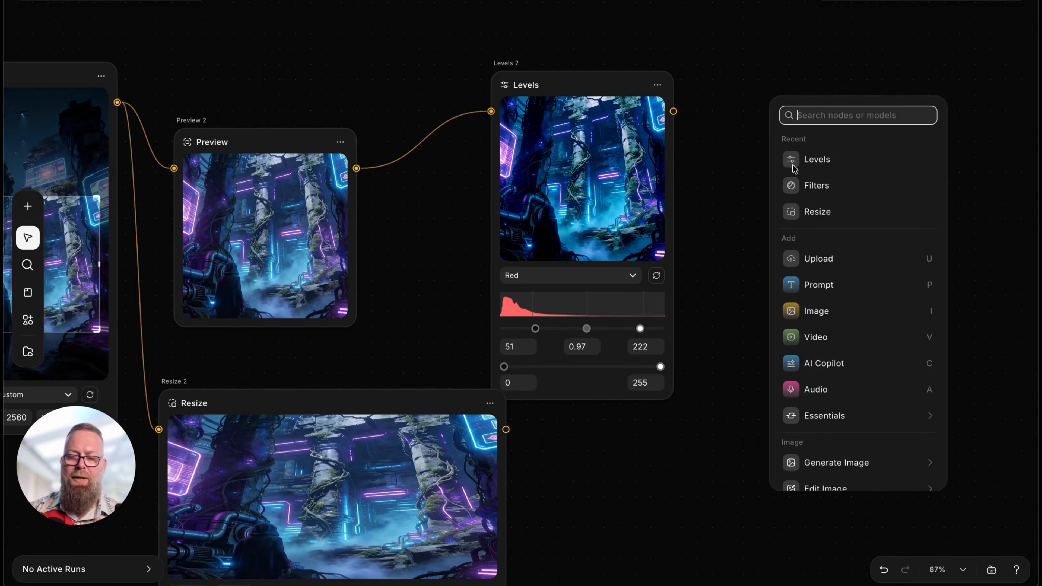
{"action": "mouse_move", "coordinate": [835, 414]}
{"action": "scroll", "coordinate": [835, 414], "scroll_direction": "down", "scroll_amount": 3}
{"action": "scroll", "coordinate": [835, 414], "scroll_direction": "down", "scroll_amount": 2}
{"action": "mouse_move", "coordinate": [831, 373]}
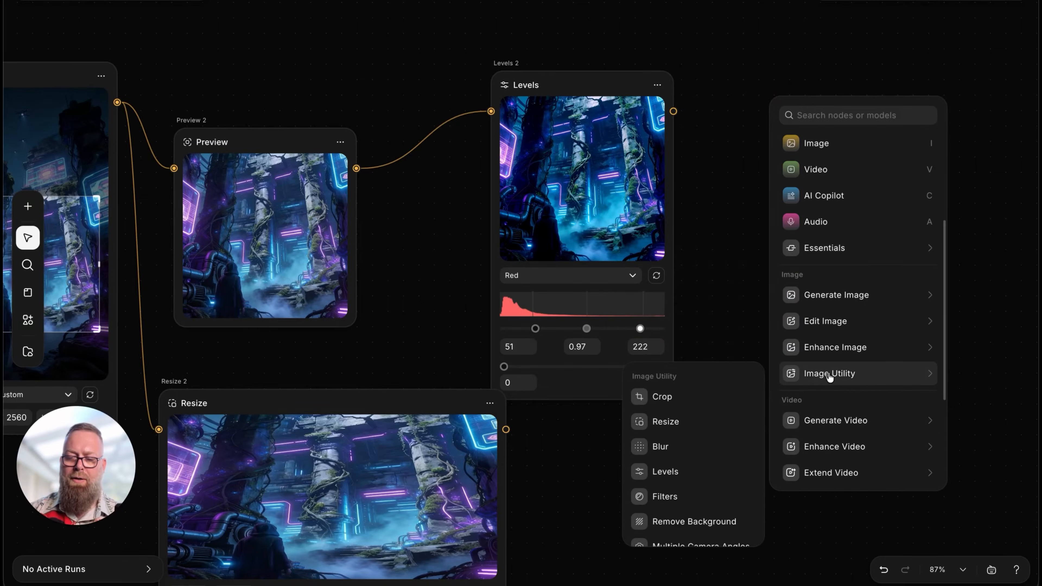
{"action": "left_click", "coordinate": [665, 495]}
{"action": "scroll", "coordinate": [721, 187], "scroll_direction": "right", "scroll_amount": 5}
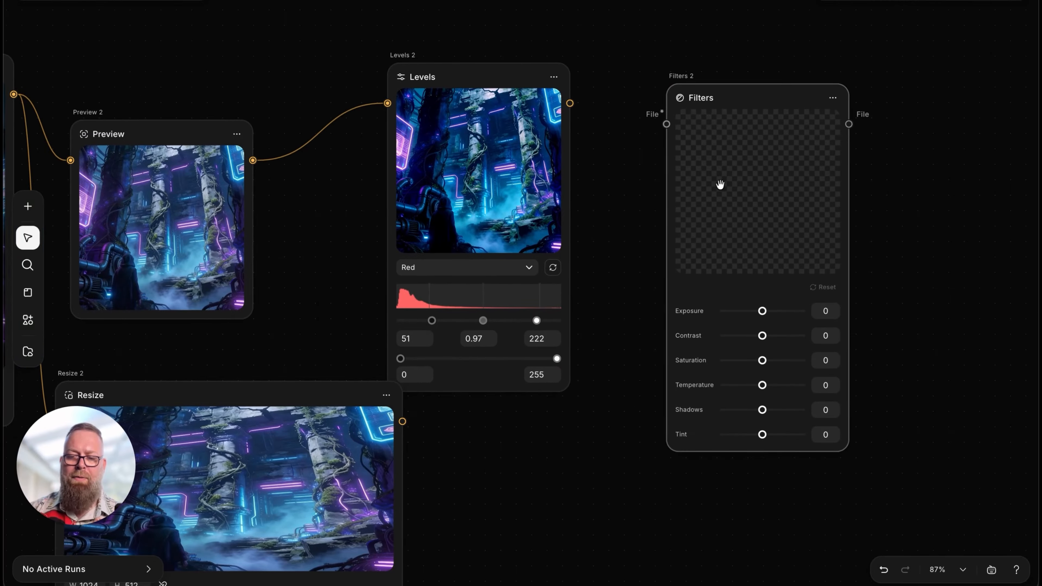
{"action": "left_click_drag", "start_coordinate": [569, 103], "coordinate": [646, 117]}
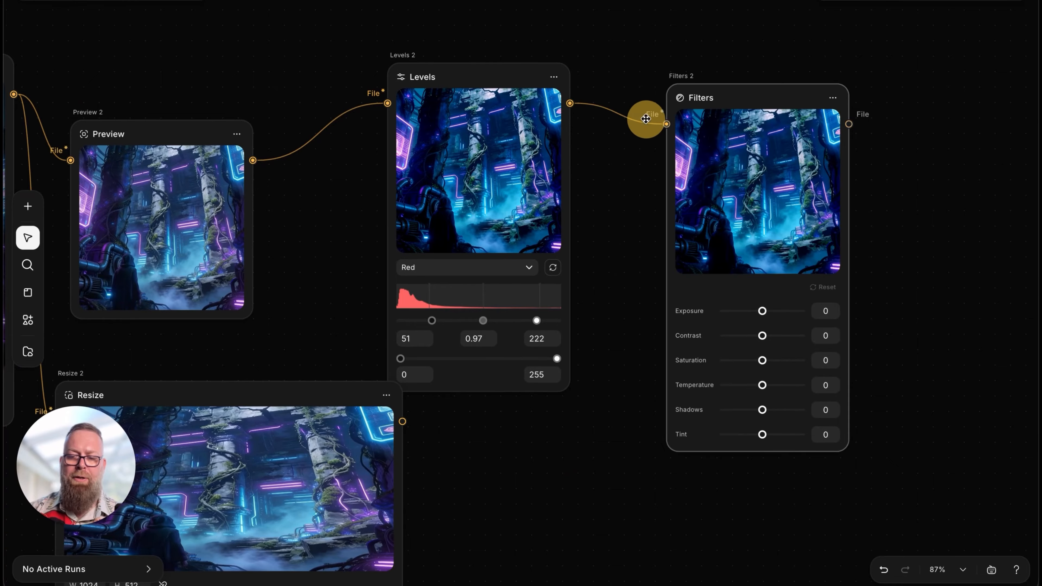
Set the Filters node's exposure to 24, saturation to -44 and temperature to 33.
{"action": "left_click_drag", "start_coordinate": [763, 311], "coordinate": [771, 311]}
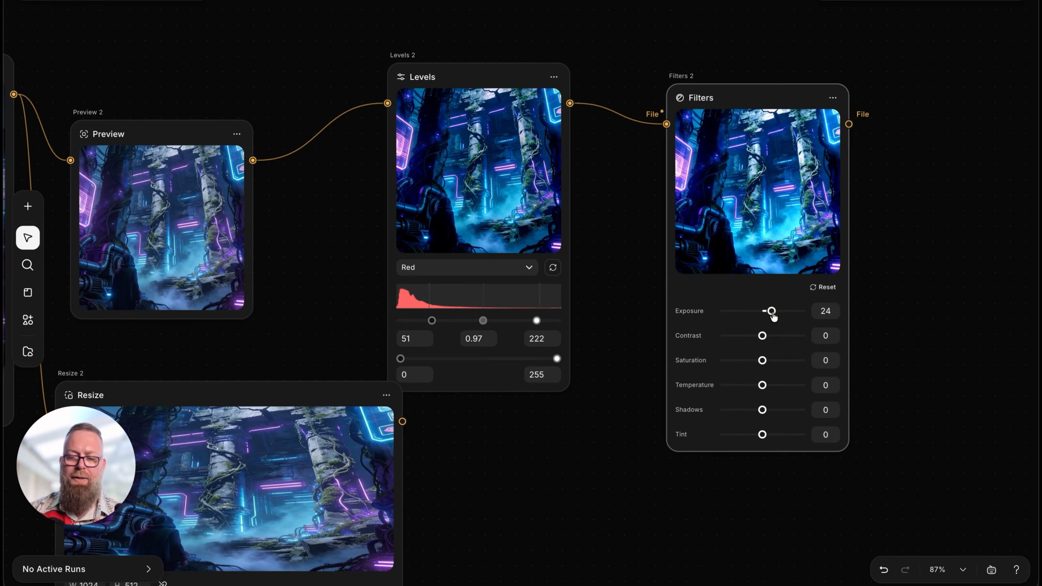
{"action": "left_click_drag", "start_coordinate": [762, 361], "coordinate": [777, 389]}
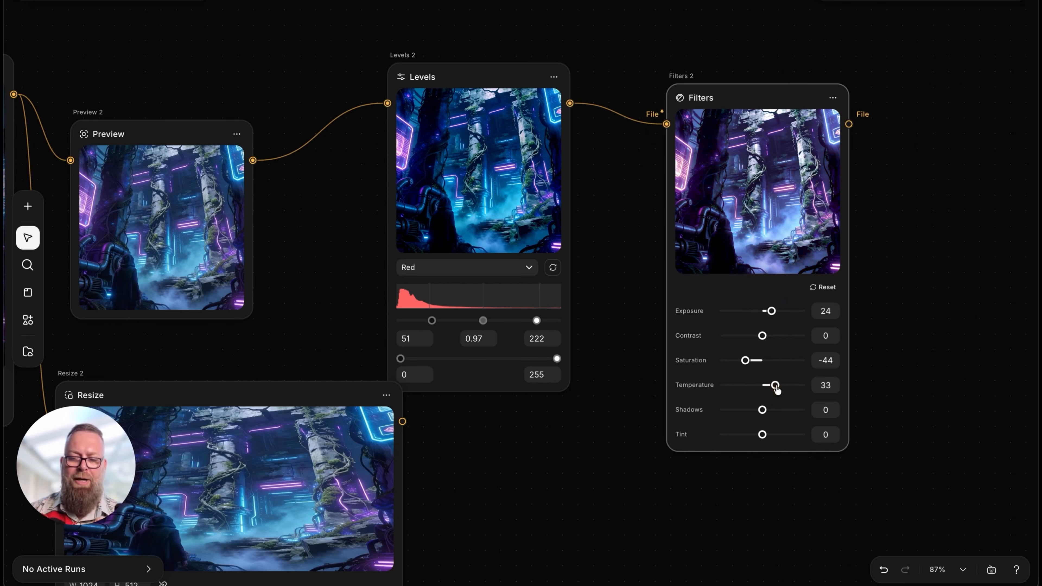
Add a Remove Background node below the Upscale Image node, feed it the hooded-figure temple image and run it.
{"action": "scroll", "coordinate": [646, 132], "scroll_direction": "right", "scroll_amount": 5}
{"action": "scroll", "coordinate": [646, 133], "scroll_direction": "down", "scroll_amount": 3}
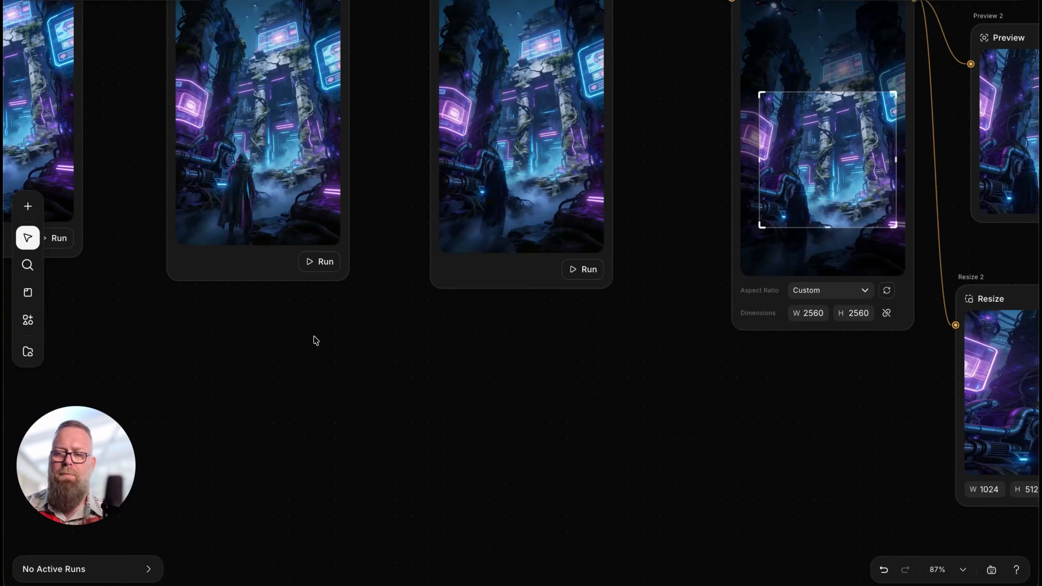
{"action": "double_click", "coordinate": [314, 341]}
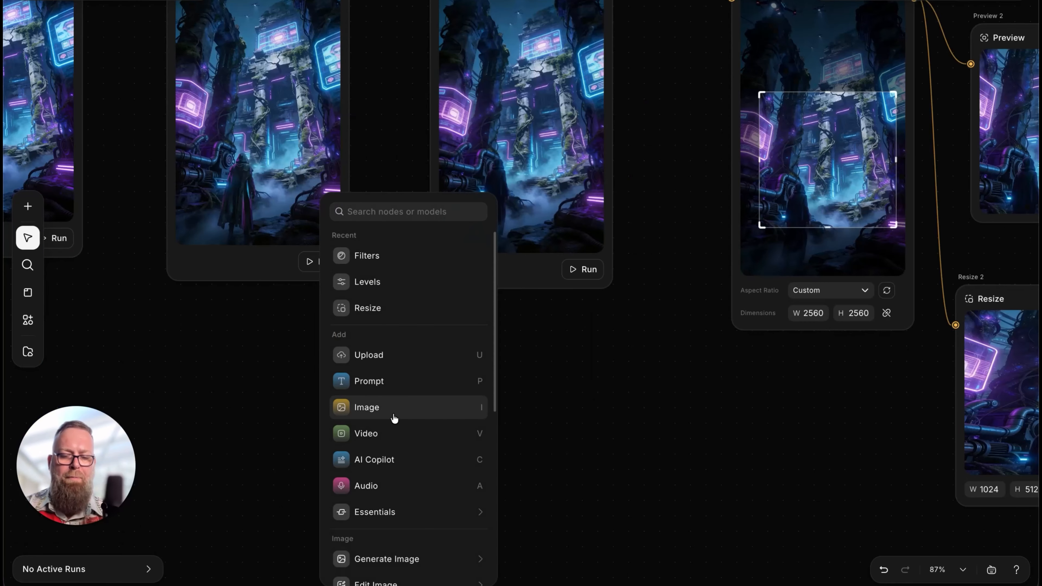
{"action": "scroll", "coordinate": [396, 419], "scroll_direction": "down", "scroll_amount": 5}
{"action": "mouse_move", "coordinate": [413, 451]}
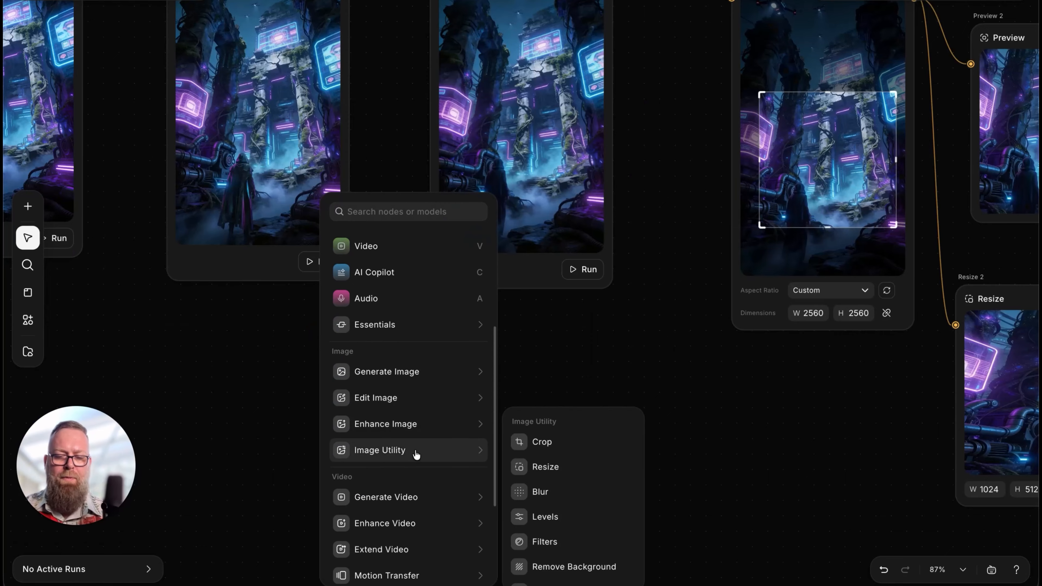
{"action": "left_click", "coordinate": [587, 565]}
{"action": "left_click_drag", "start_coordinate": [425, 203], "coordinate": [504, 303]}
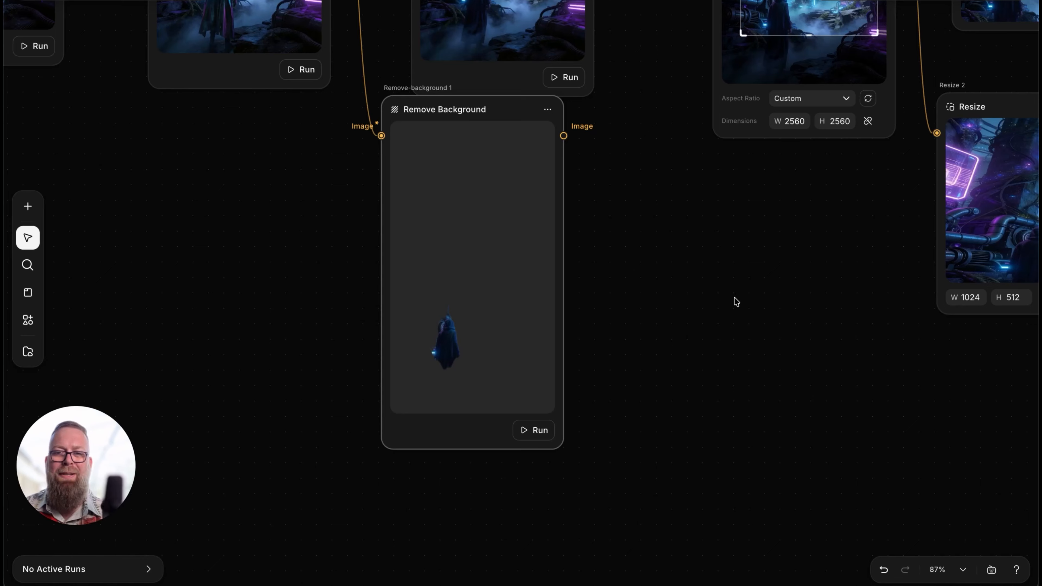
On empty canvas, add a Prompt node reading "Drone shot flying through a misty forest at sunrise, rays of light breaking through trees, cinematic, slow motion.".
{"action": "scroll", "coordinate": [727, 308], "scroll_direction": "down", "scroll_amount": 5}
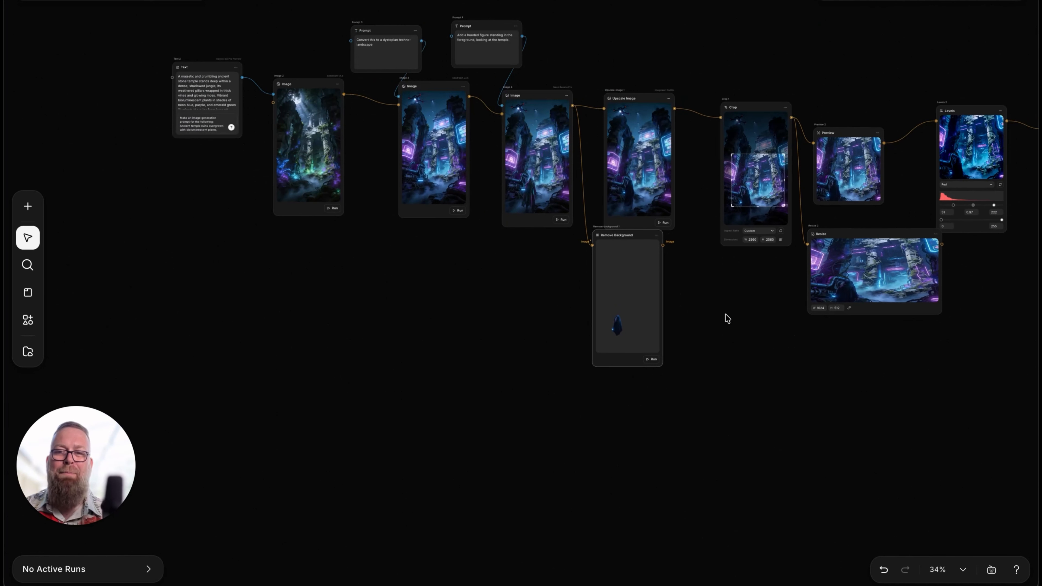
{"action": "scroll", "coordinate": [728, 319], "scroll_direction": "right", "scroll_amount": 1}
{"action": "scroll", "coordinate": [728, 319], "scroll_direction": "up", "scroll_amount": 1}
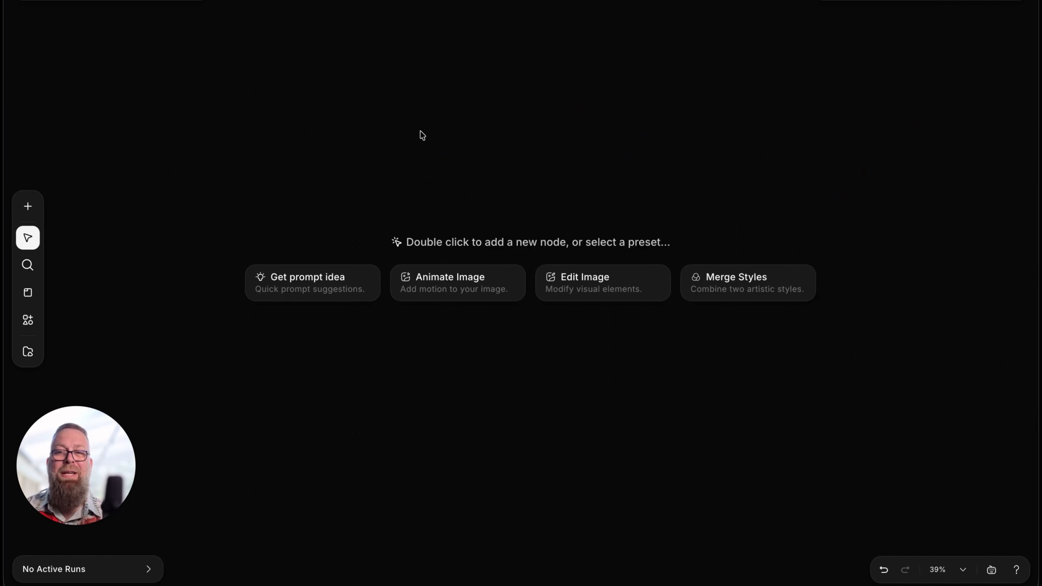
{"action": "double_click", "coordinate": [371, 183]}
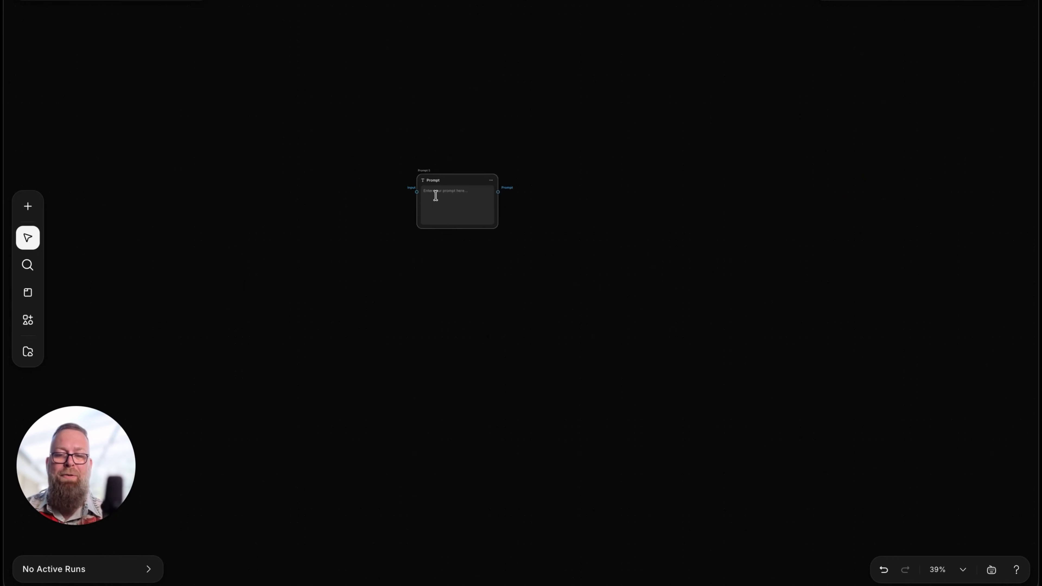
{"action": "type", "text": "Drone shot flying through a misty forest at sunrise, rays of light breaking through trees, cinematic, slow motion."}
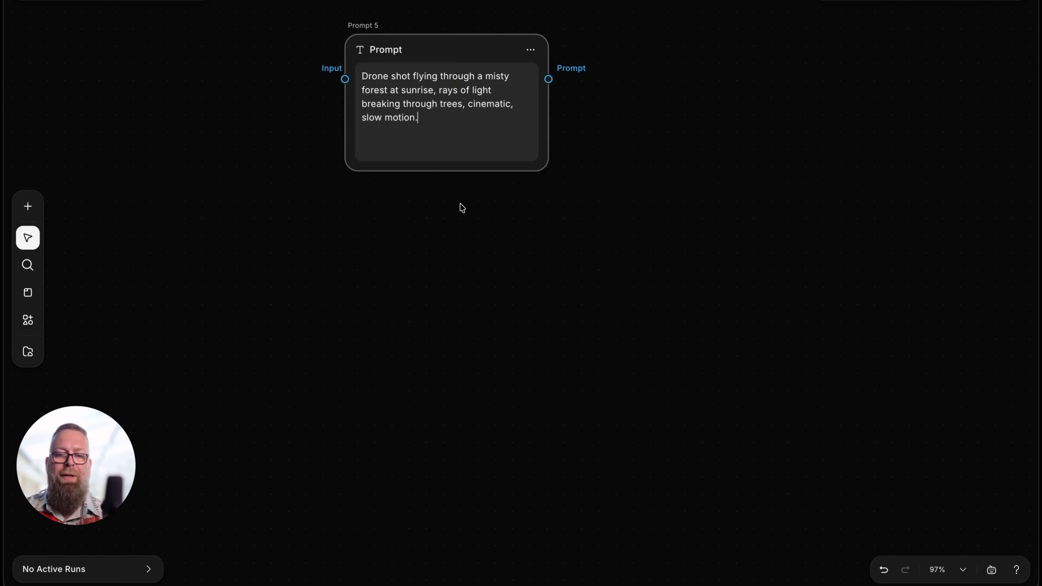
{"action": "left_click", "coordinate": [491, 48]}
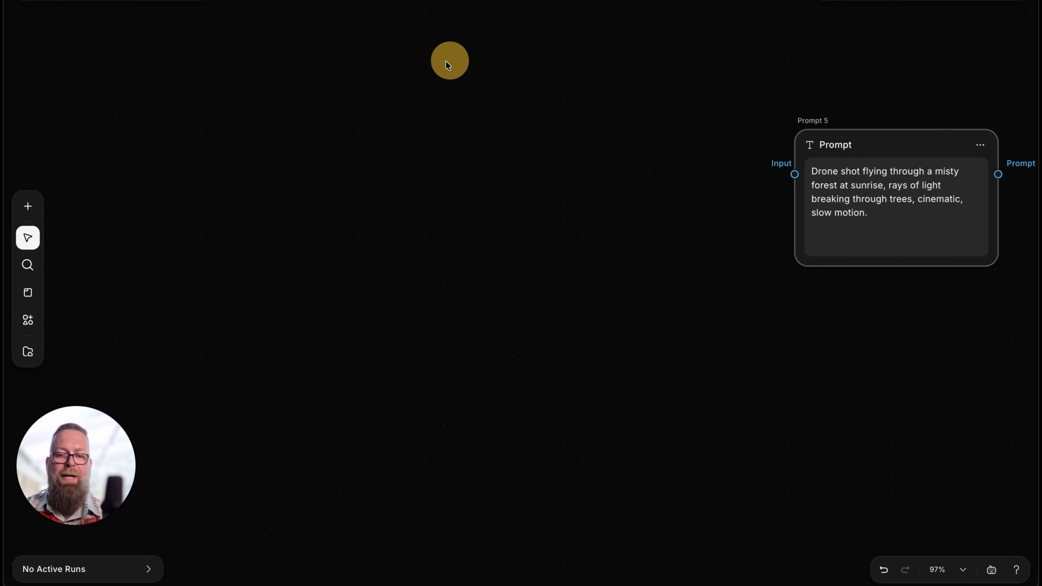
{"action": "left_click_drag", "start_coordinate": [446, 61], "coordinate": [26, 74]}
{"action": "left_click_drag", "start_coordinate": [457, 157], "coordinate": [272, 106]}
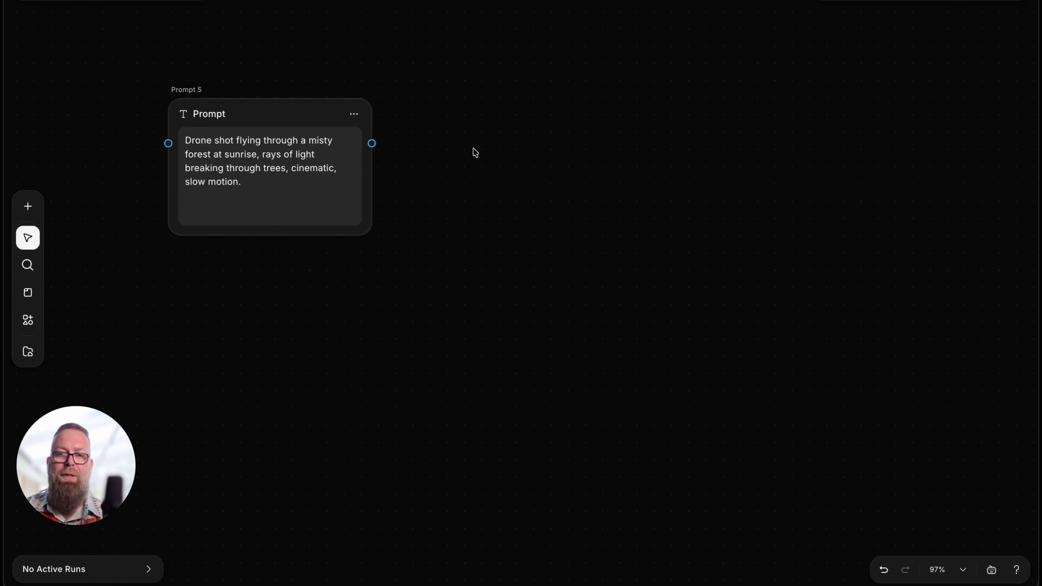
Add a Video node beside the forest prompt and connect the prompt output to its Prompt input.
{"action": "key", "text": "v"}
{"action": "left_click_drag", "start_coordinate": [502, 189], "coordinate": [530, 137]}
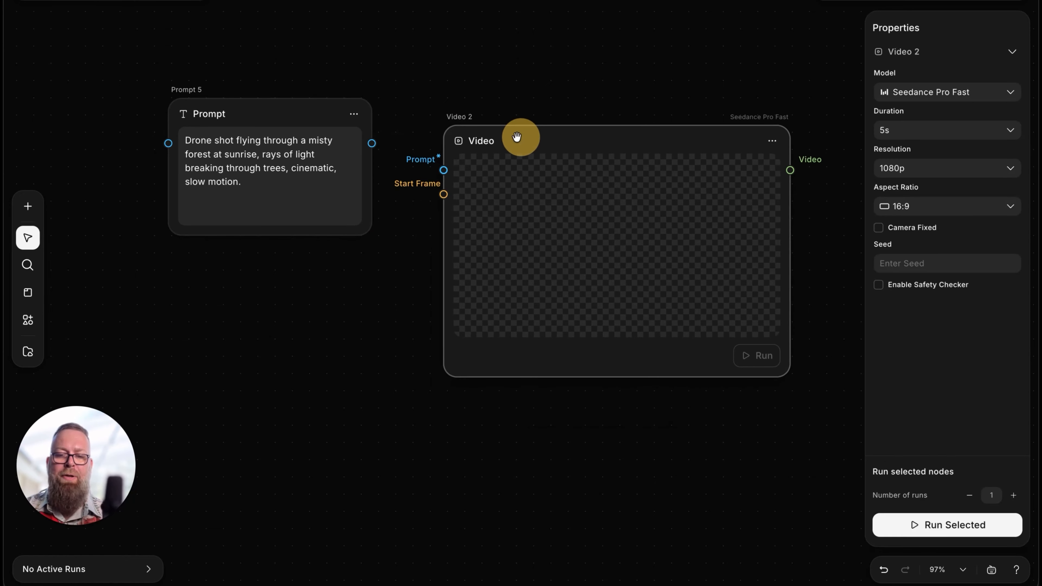
{"action": "left_click", "coordinate": [370, 143]}
{"action": "left_click_drag", "start_coordinate": [371, 143], "coordinate": [443, 170]}
{"action": "left_click", "coordinate": [541, 140]}
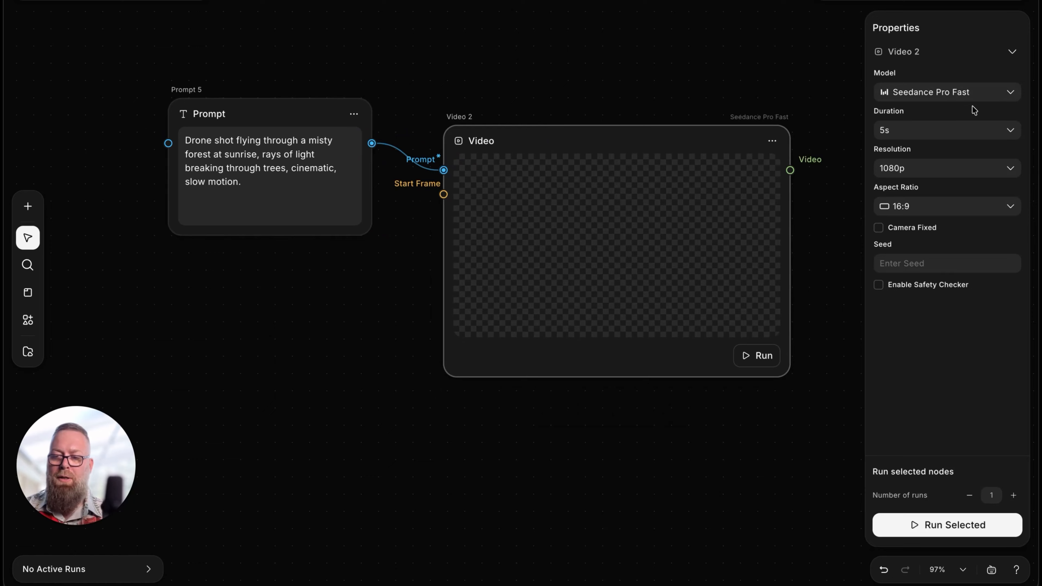
Configure the Video node with Veo 3.1, 4s duration, 1080p resolution and audio generation off, and run it.
{"action": "left_click", "coordinate": [934, 94]}
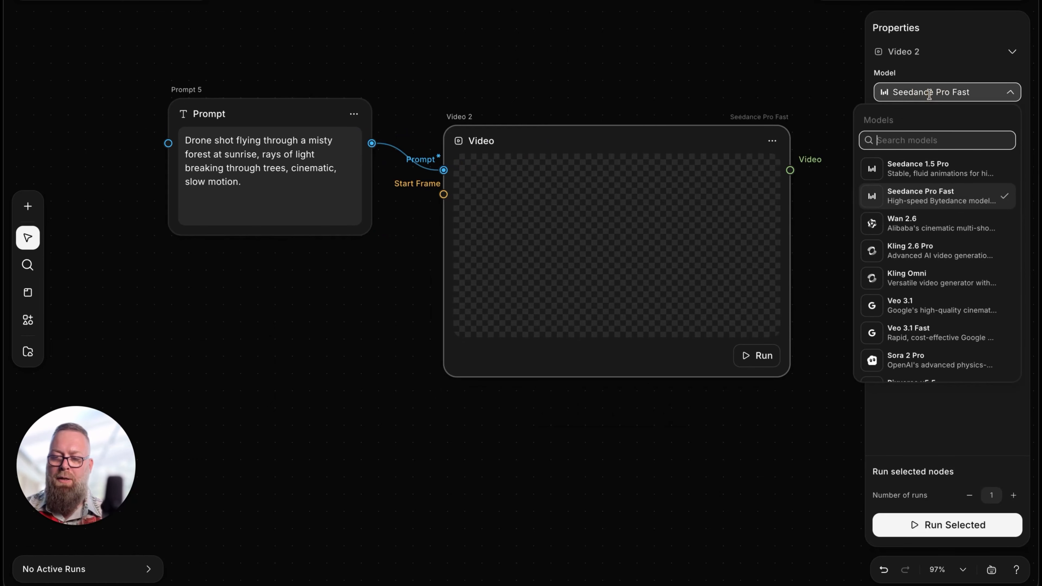
{"action": "left_click", "coordinate": [913, 310]}
{"action": "left_click", "coordinate": [897, 130]}
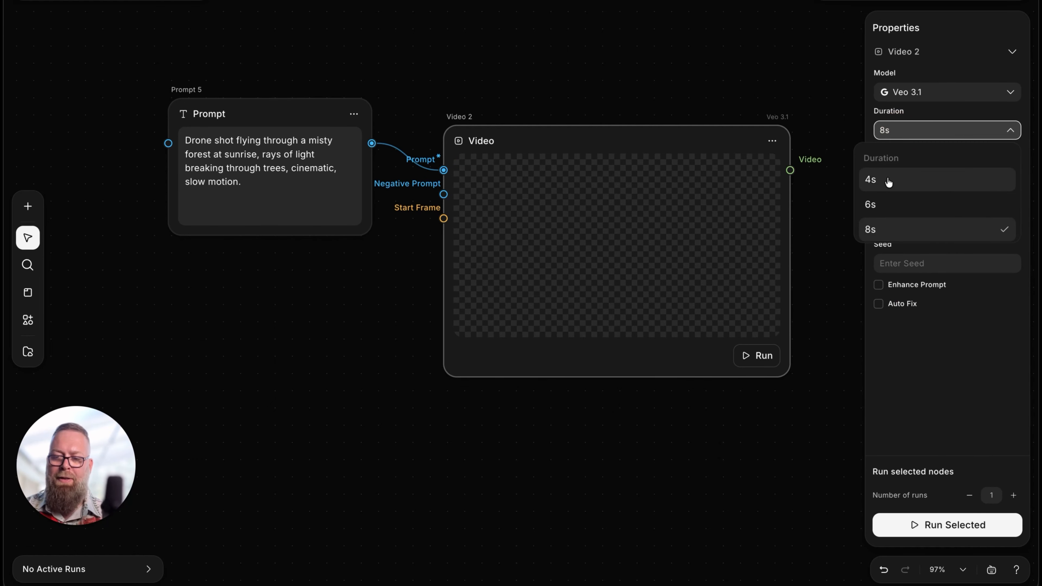
{"action": "left_click", "coordinate": [889, 181]}
{"action": "left_click", "coordinate": [908, 168]}
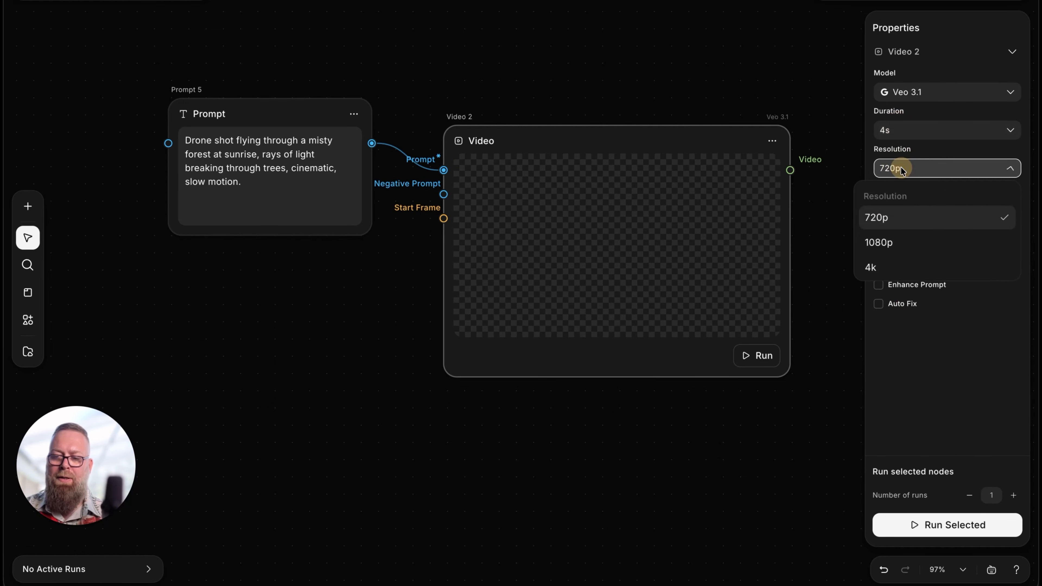
{"action": "left_click", "coordinate": [883, 243]}
{"action": "left_click", "coordinate": [877, 189]}
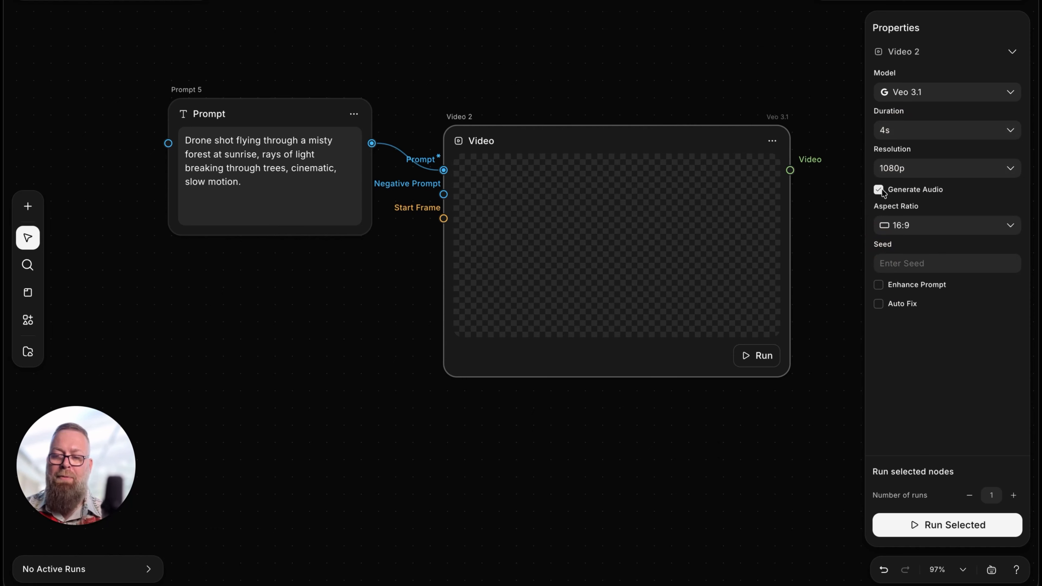
{"action": "left_click", "coordinate": [880, 189]}
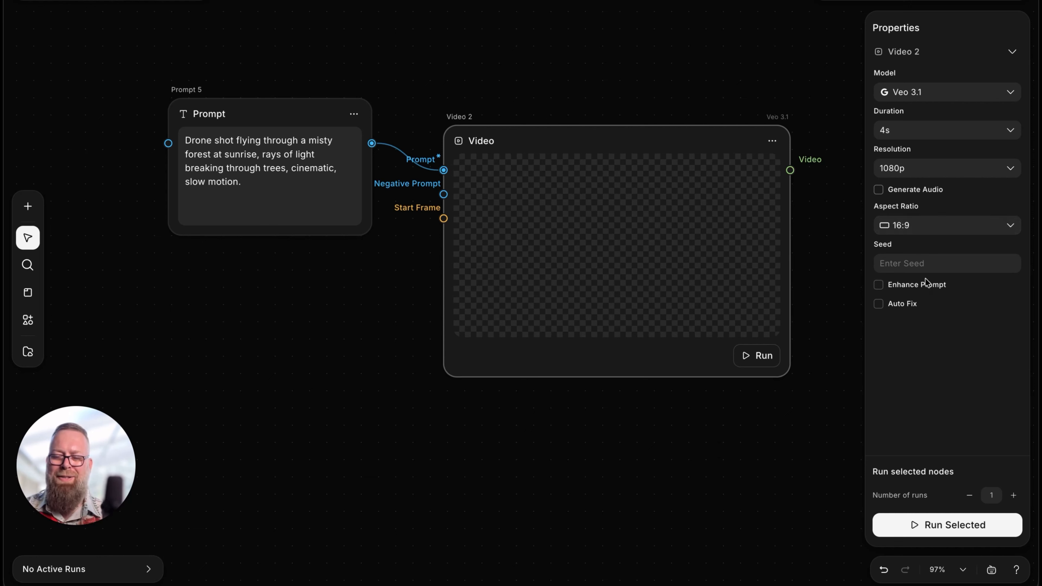
{"action": "left_click", "coordinate": [947, 525]}
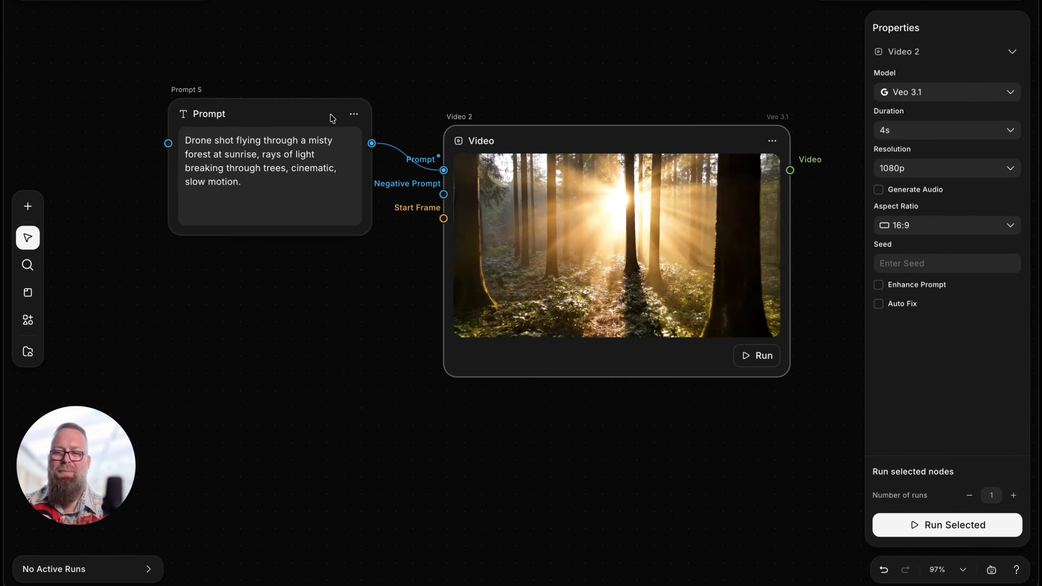
Insert the street image of the young man filming with his phone from My Creations onto the canvas.
{"action": "left_click", "coordinate": [29, 355]}
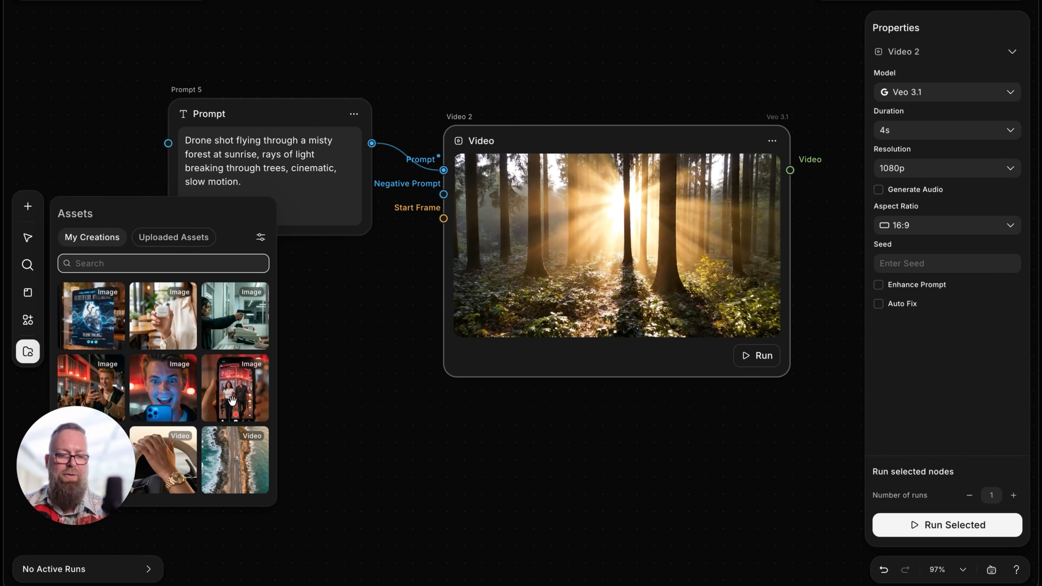
{"action": "left_click", "coordinate": [100, 384]}
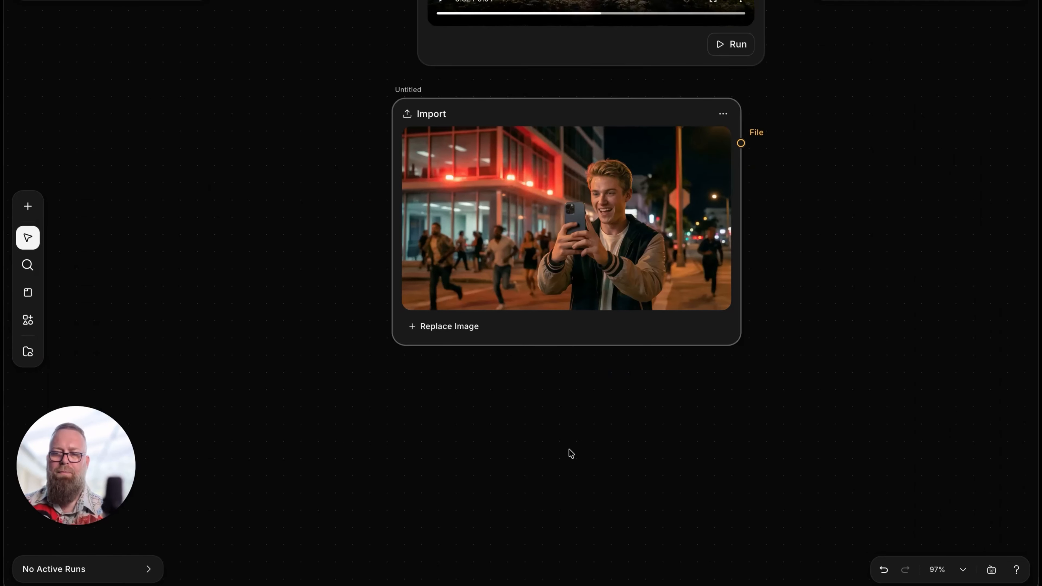
Add a Prompt node reading "Slow push in while the young man screams "This is content!" and the people in the background are running in terror.".
{"action": "left_click", "coordinate": [540, 439]}
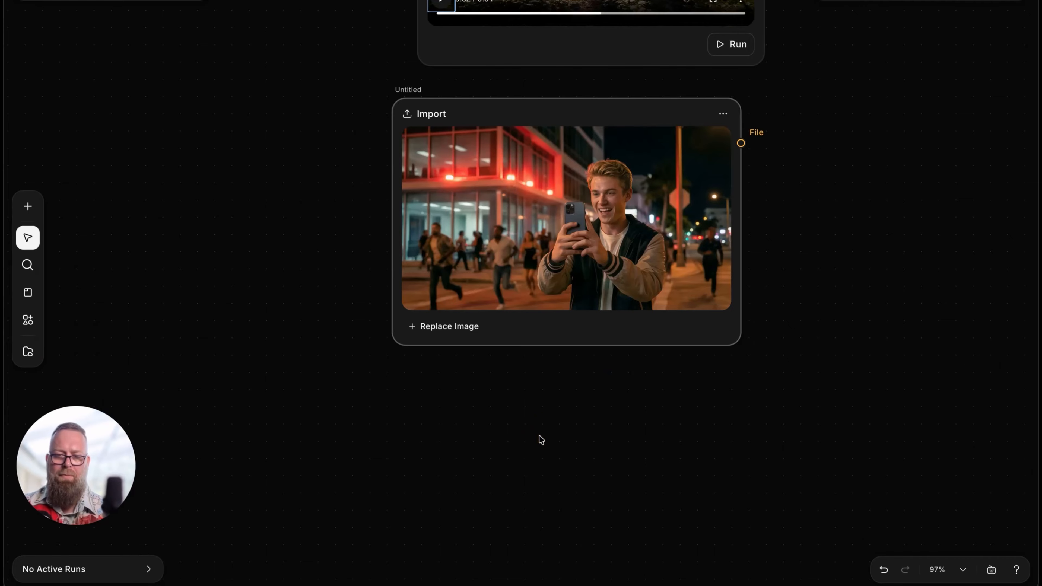
{"action": "left_click", "coordinate": [539, 436]}
{"action": "key", "text": "p"}
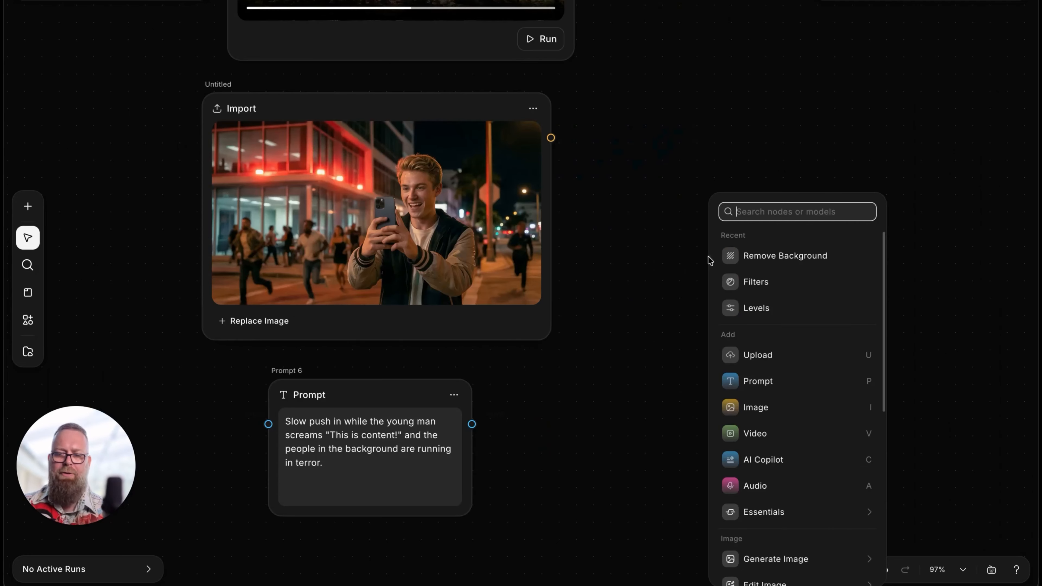
Add a Veo 3.1 Video node that uses the imported image as Start Frame and the new Prompt node as Prompt.
{"action": "left_click", "coordinate": [763, 433]}
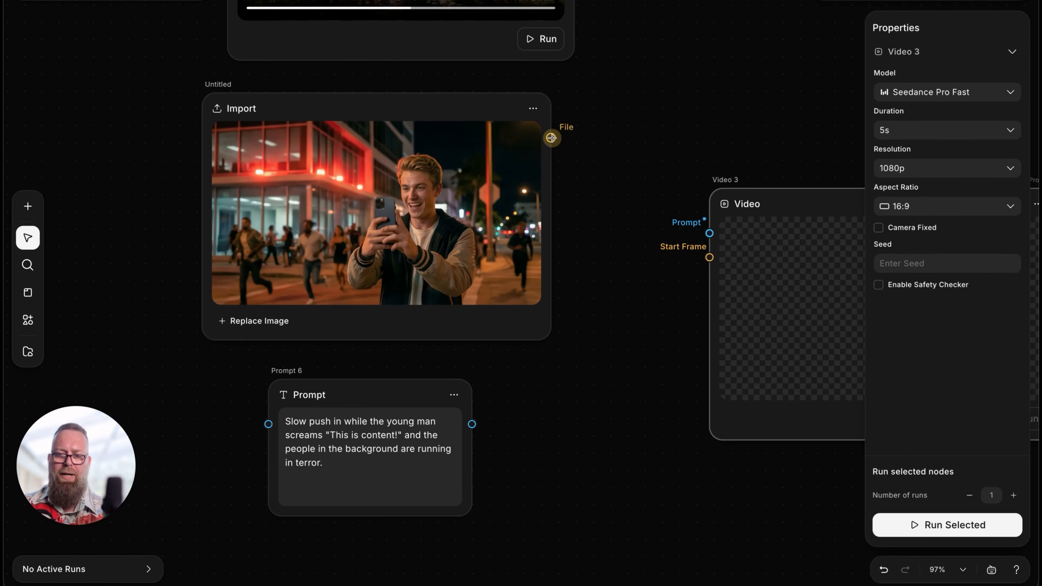
{"action": "left_click_drag", "start_coordinate": [551, 137], "coordinate": [709, 257]}
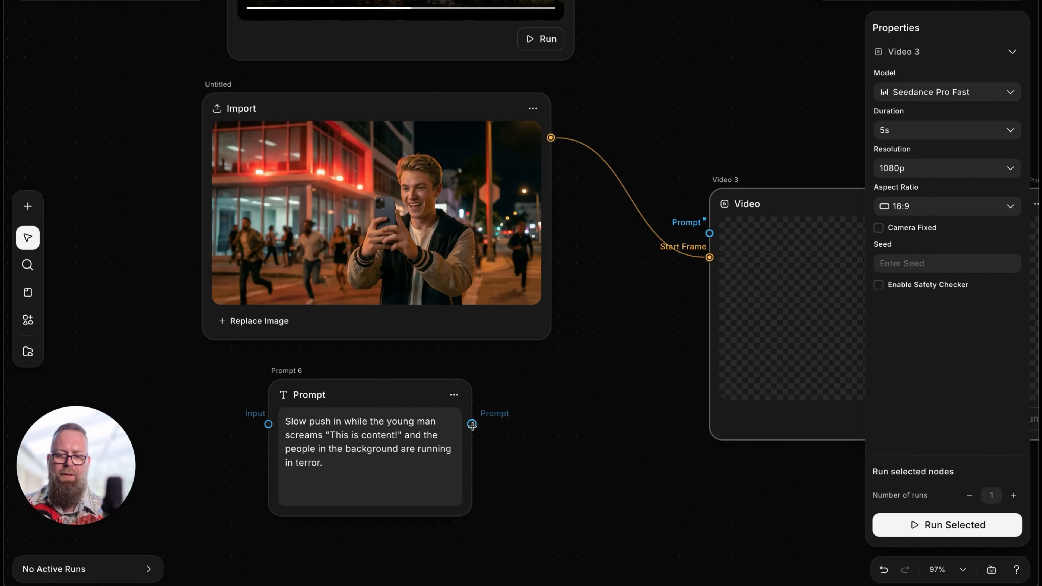
{"action": "left_click_drag", "start_coordinate": [471, 424], "coordinate": [709, 233]}
{"action": "left_click", "coordinate": [957, 92]}
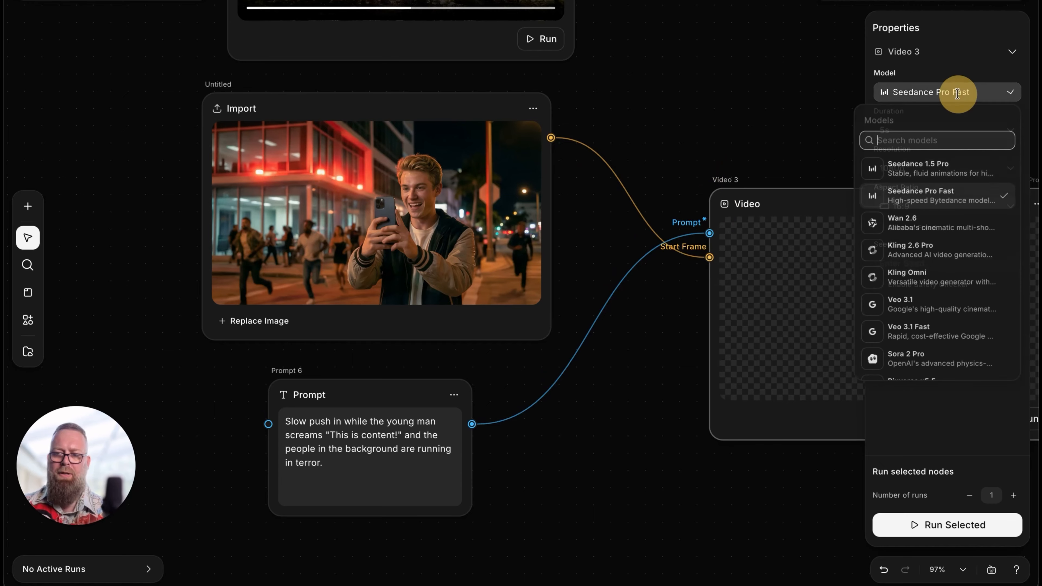
{"action": "left_click", "coordinate": [933, 305]}
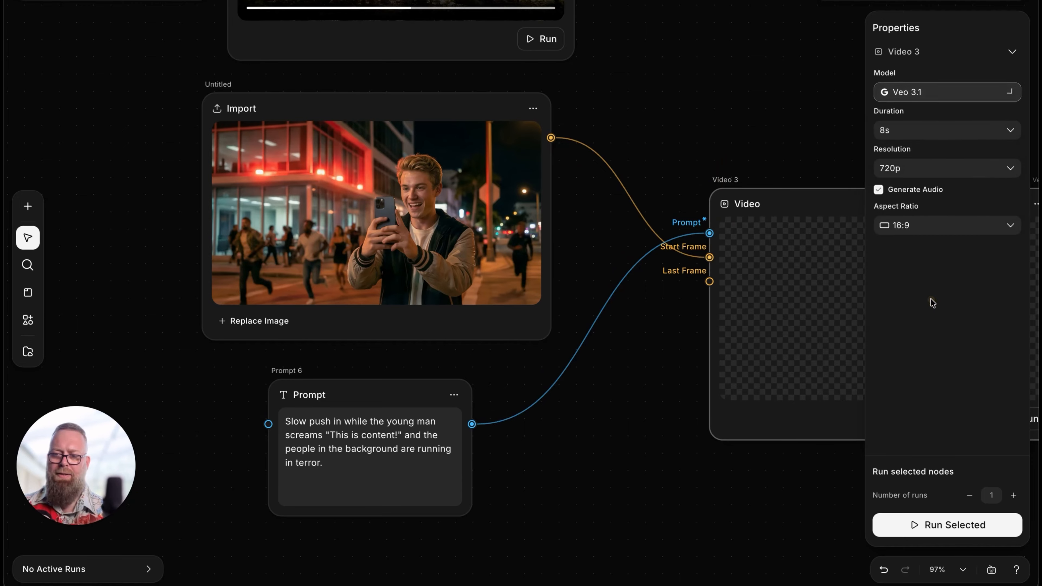
Set the new Veo 3.1 Video node's duration to 4s and its resolution to 1080p.
{"action": "left_click", "coordinate": [894, 127]}
{"action": "left_click", "coordinate": [884, 180]}
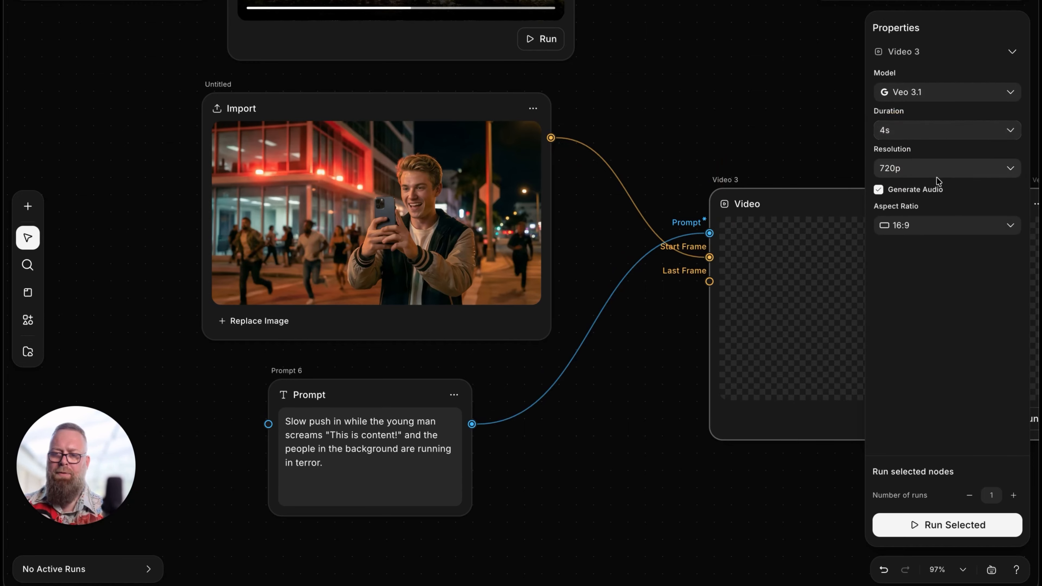
{"action": "left_click", "coordinate": [919, 167]}
{"action": "left_click", "coordinate": [895, 242]}
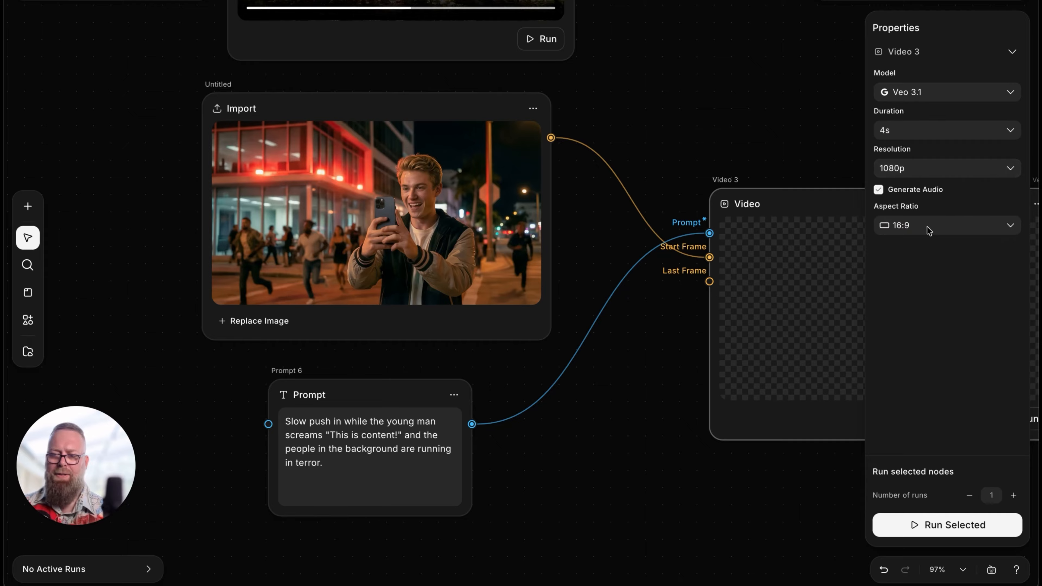
Run the Video node with the start frame and play back part of the generated clip.
{"action": "scroll", "coordinate": [752, 117], "scroll_direction": "right", "scroll_amount": 6}
{"action": "scroll", "coordinate": [752, 116], "scroll_direction": "down", "scroll_amount": 2}
{"action": "scroll", "coordinate": [752, 116], "scroll_direction": "right", "scroll_amount": 2}
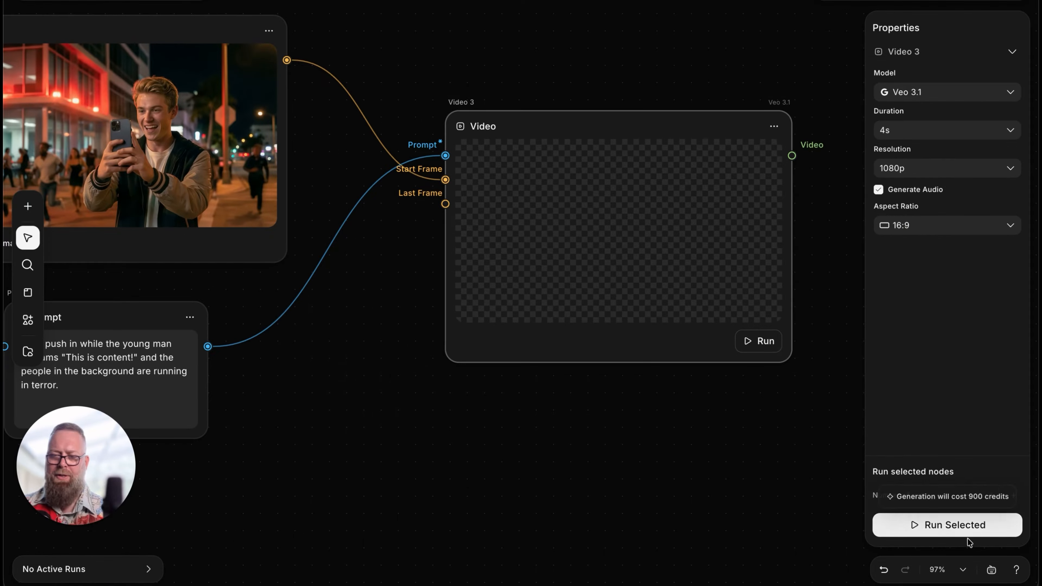
{"action": "left_click", "coordinate": [755, 346]}
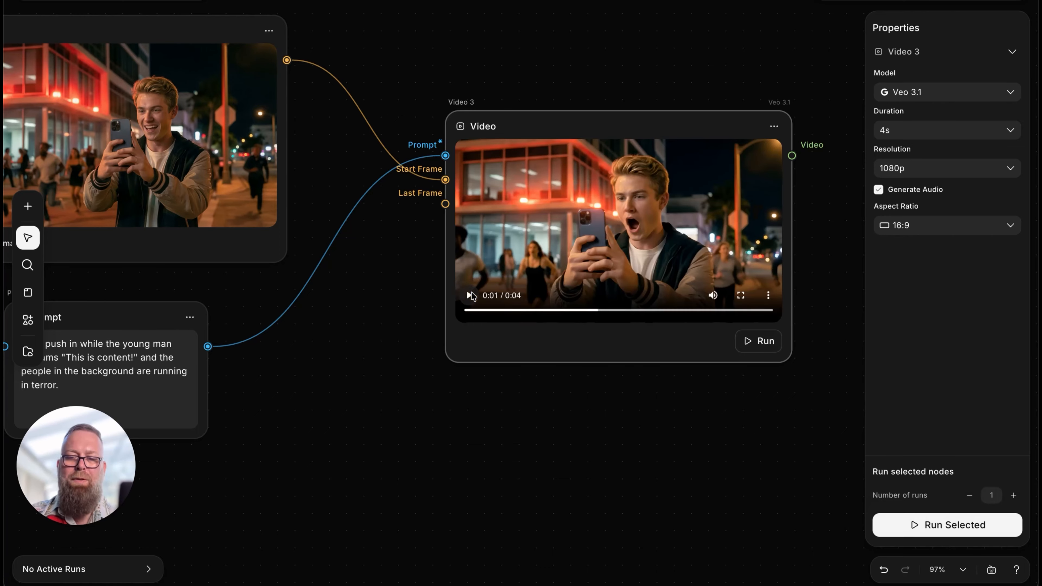
{"action": "left_click", "coordinate": [470, 295]}
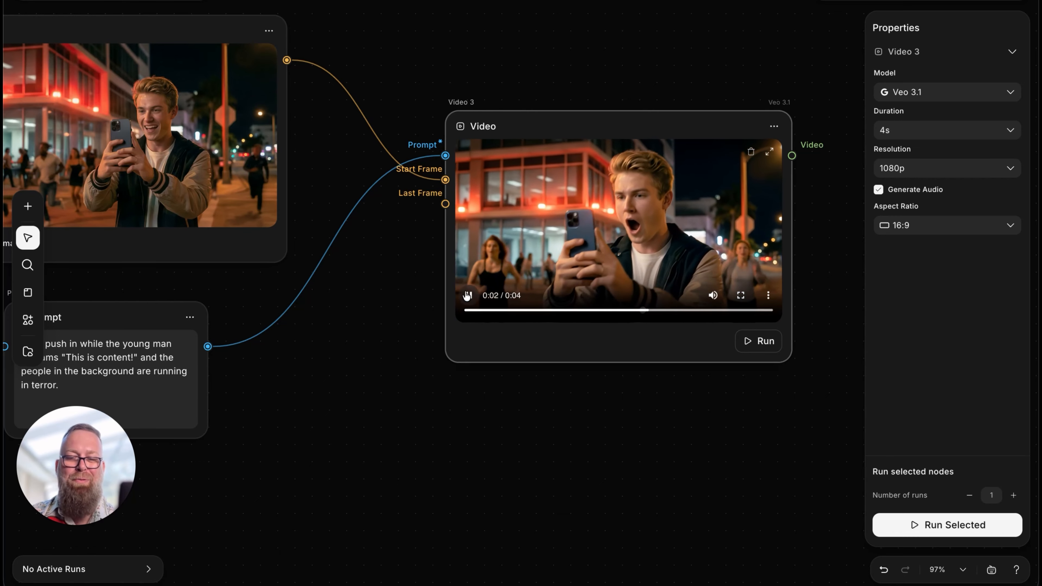
{"action": "left_click", "coordinate": [466, 296]}
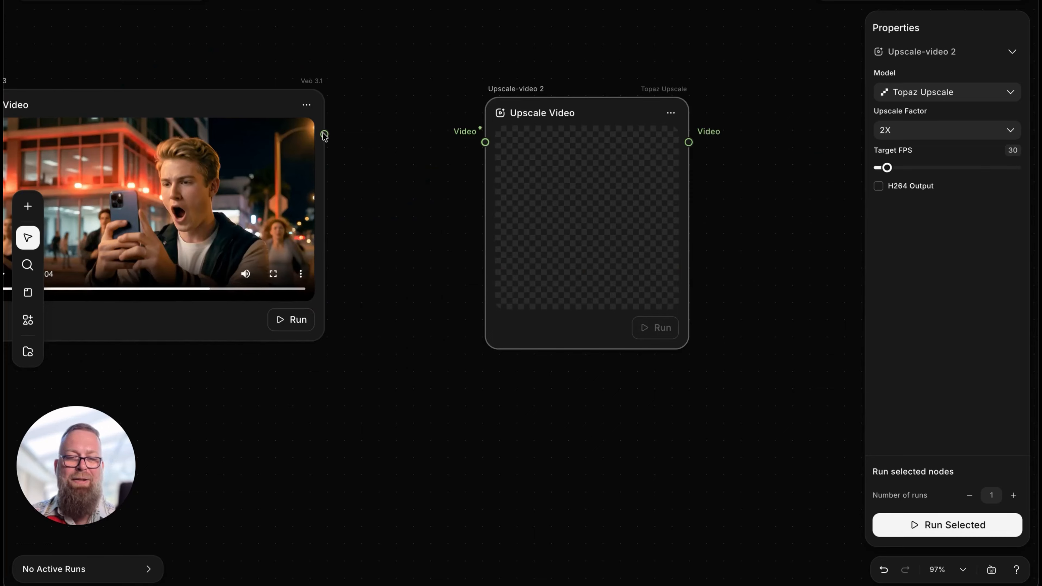
Feed the generated video into the Topaz Upscale node, keeping the 2X upscale factor and enabling H264 output.
{"action": "left_click_drag", "start_coordinate": [324, 134], "coordinate": [480, 142]}
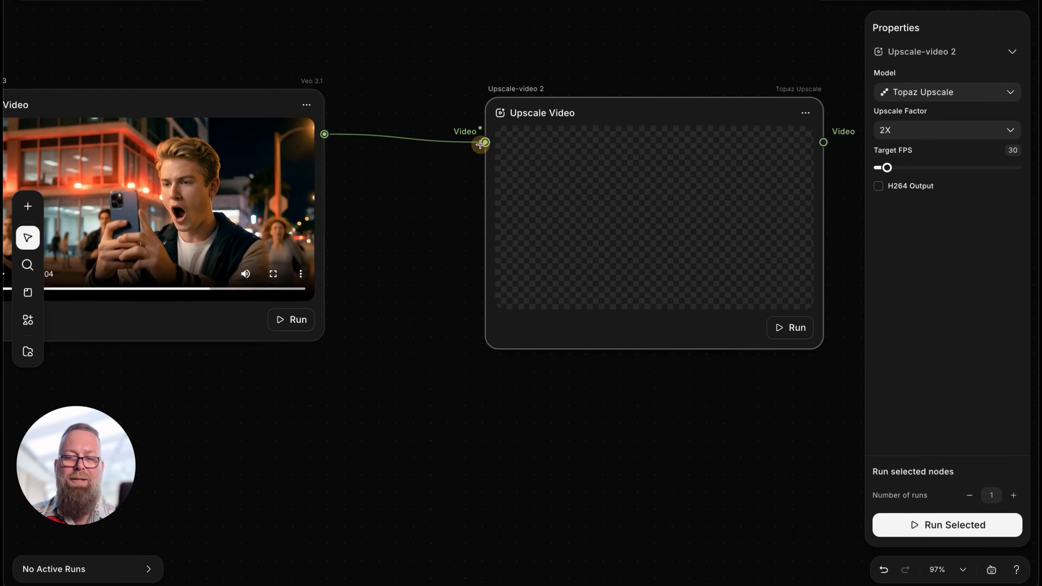
{"action": "scroll", "coordinate": [661, 55], "scroll_direction": "right", "scroll_amount": 3}
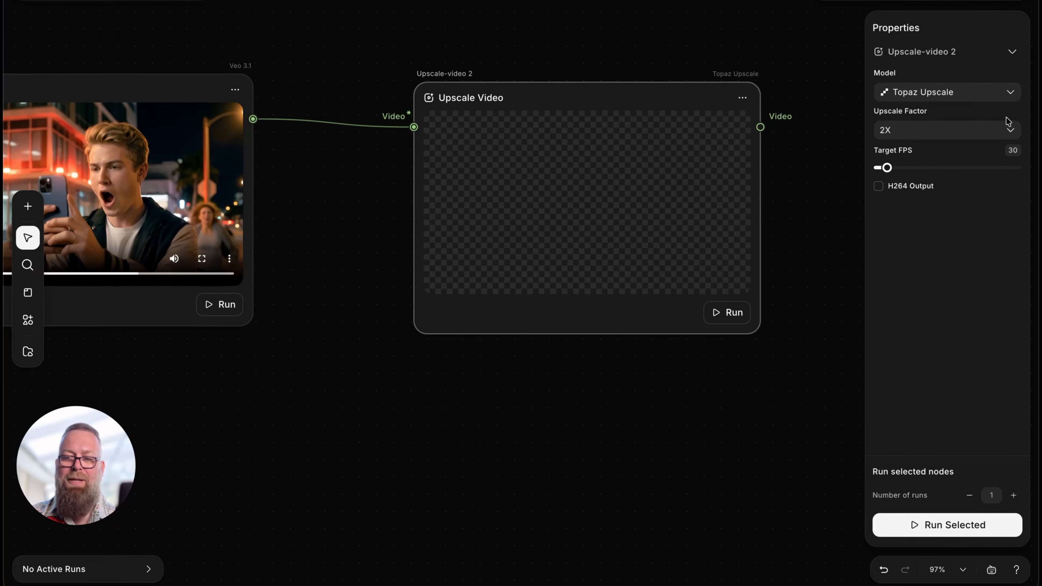
{"action": "left_click", "coordinate": [930, 130]}
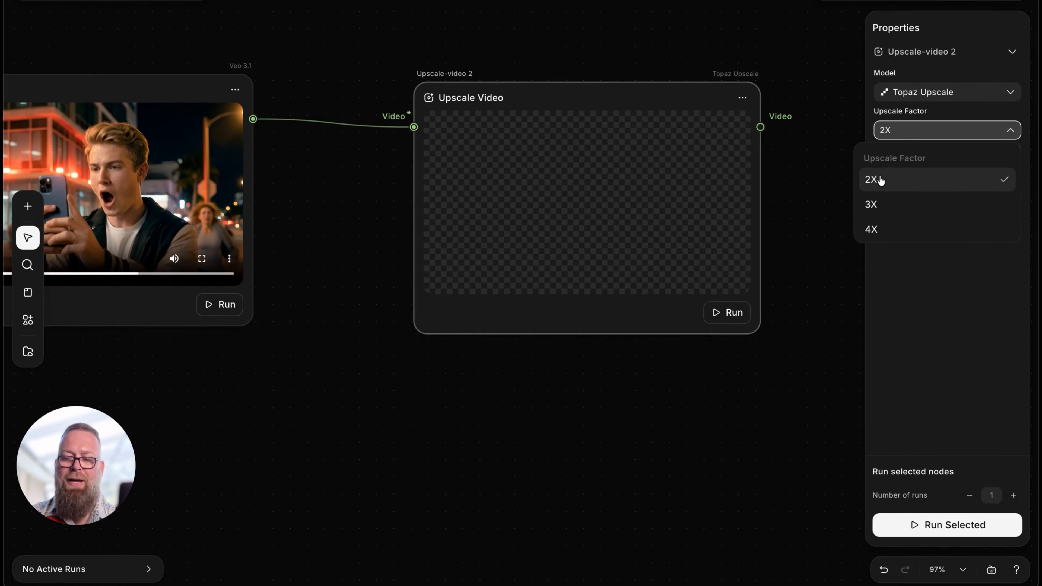
{"action": "left_click", "coordinate": [912, 293]}
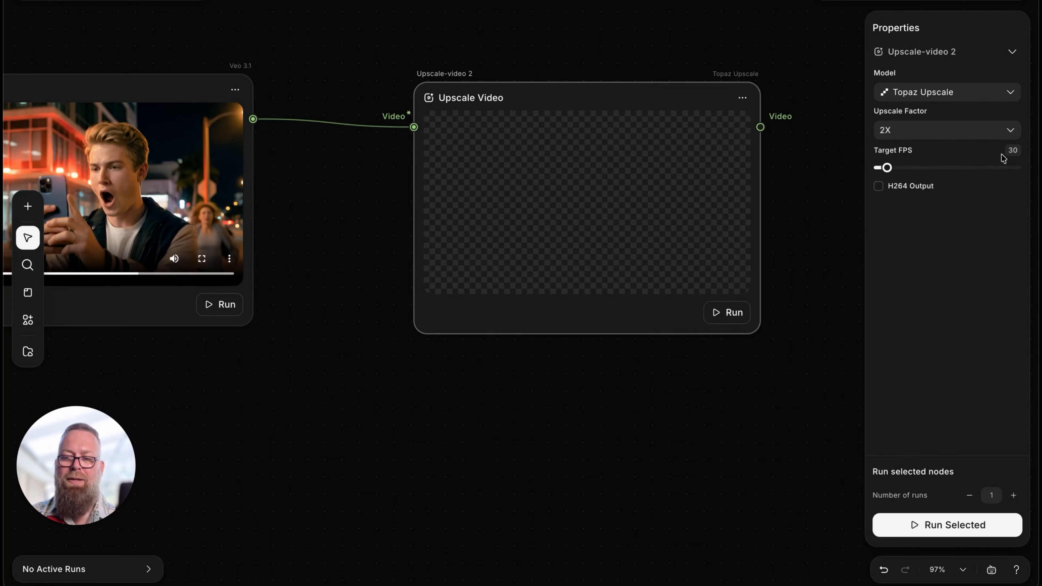
{"action": "left_click", "coordinate": [879, 186]}
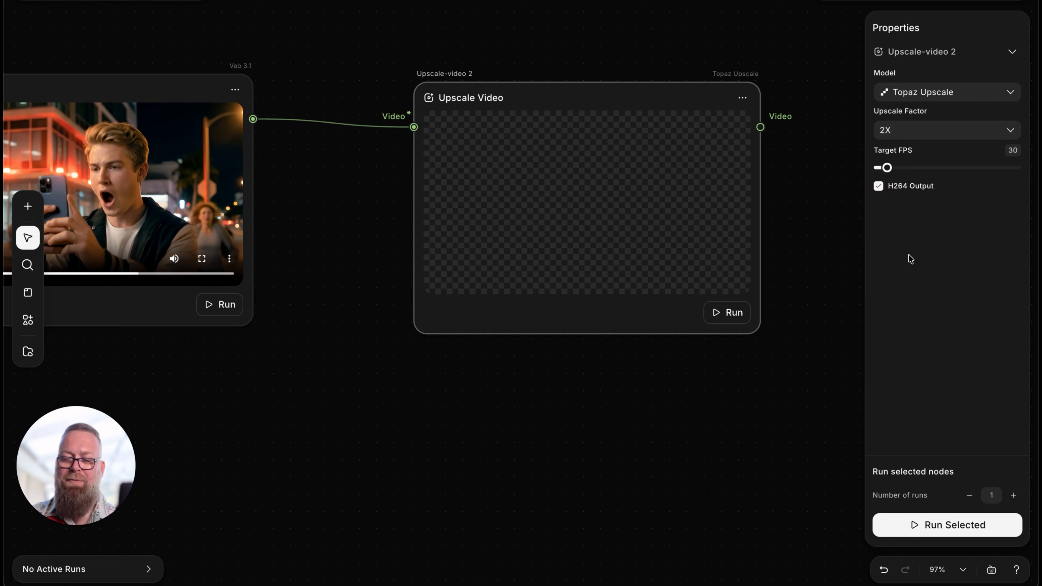
Run the Upscale Video node and play back part of the upscaled clip.
{"action": "left_click", "coordinate": [931, 526]}
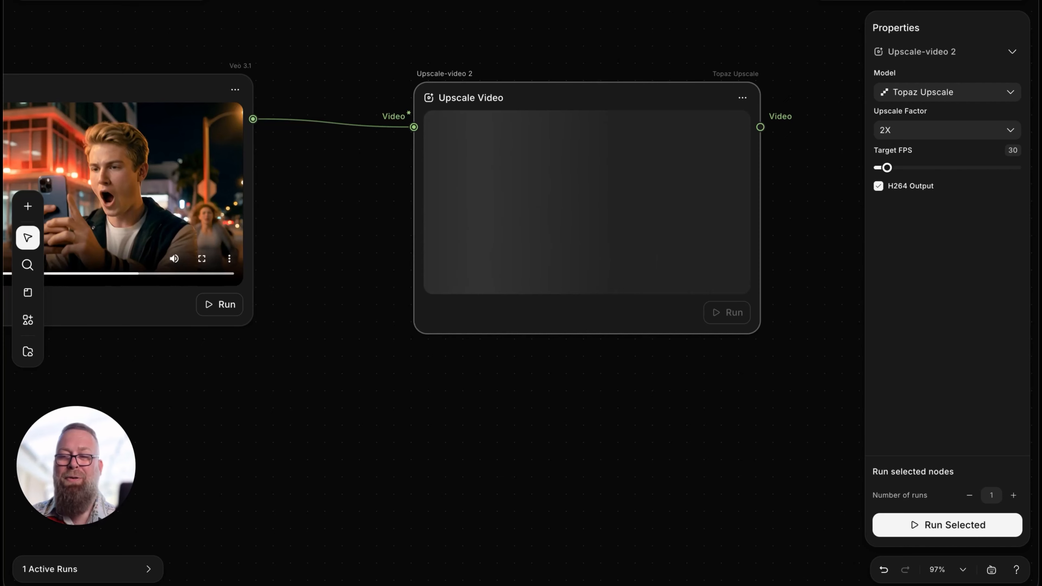
{"action": "left_click", "coordinate": [441, 258]}
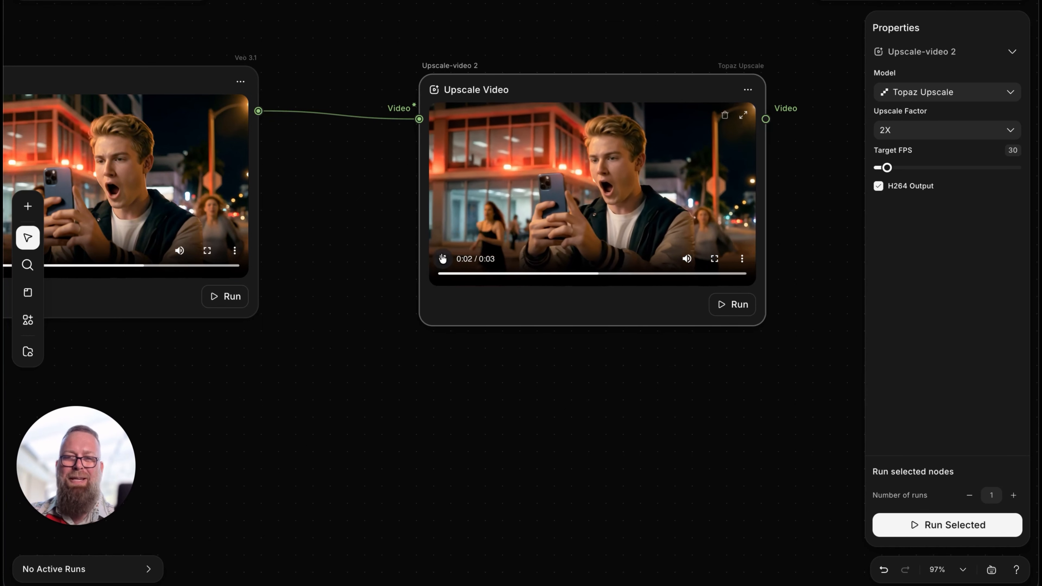
{"action": "left_click", "coordinate": [443, 258]}
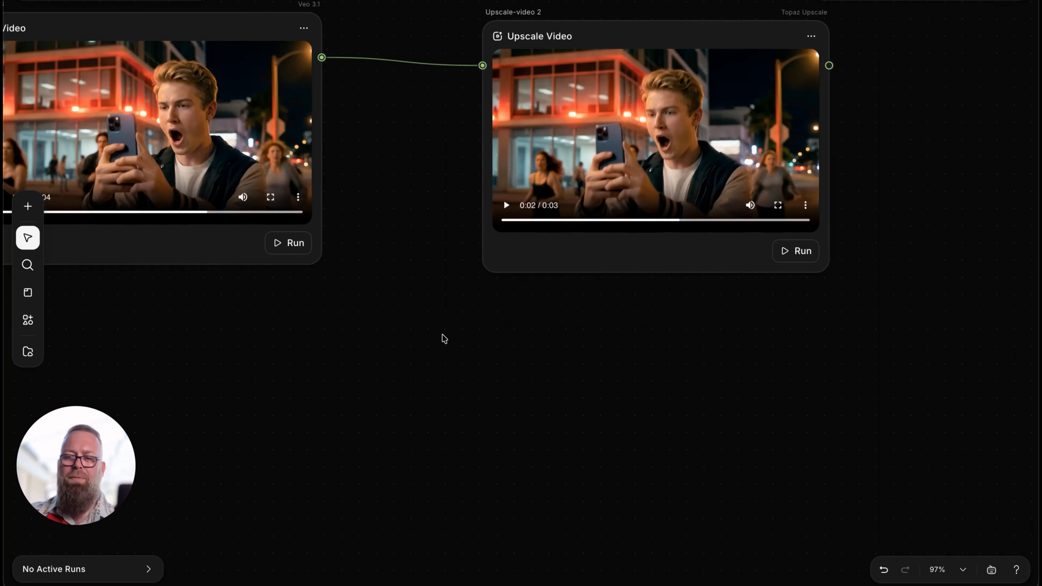
Add a Pixverse Extend node to the canvas and place it below the Upscale Video node.
{"action": "double_click", "coordinate": [430, 325]}
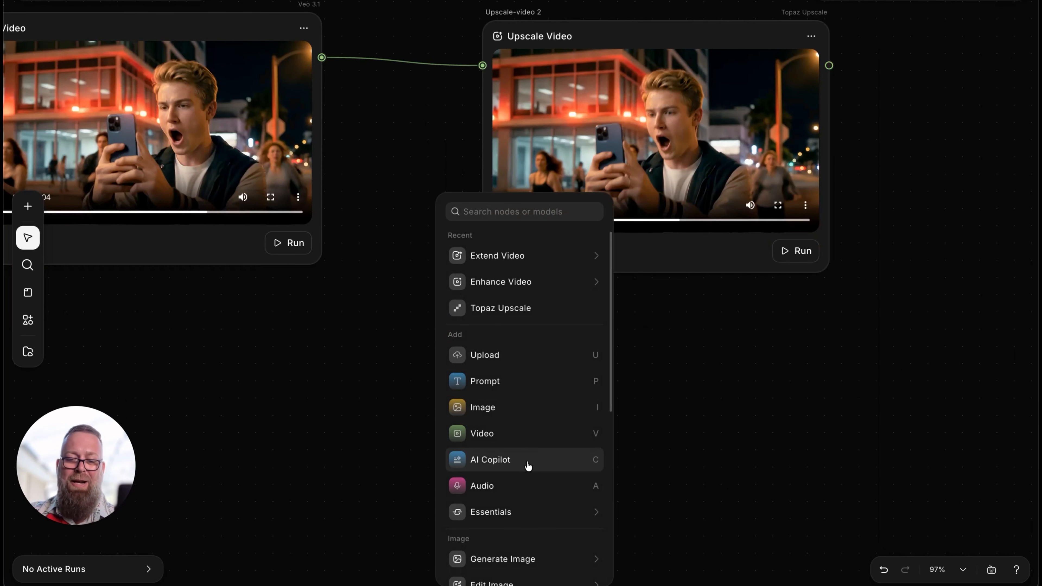
{"action": "scroll", "coordinate": [528, 467], "scroll_direction": "down", "scroll_amount": 8}
{"action": "mouse_move", "coordinate": [511, 397]}
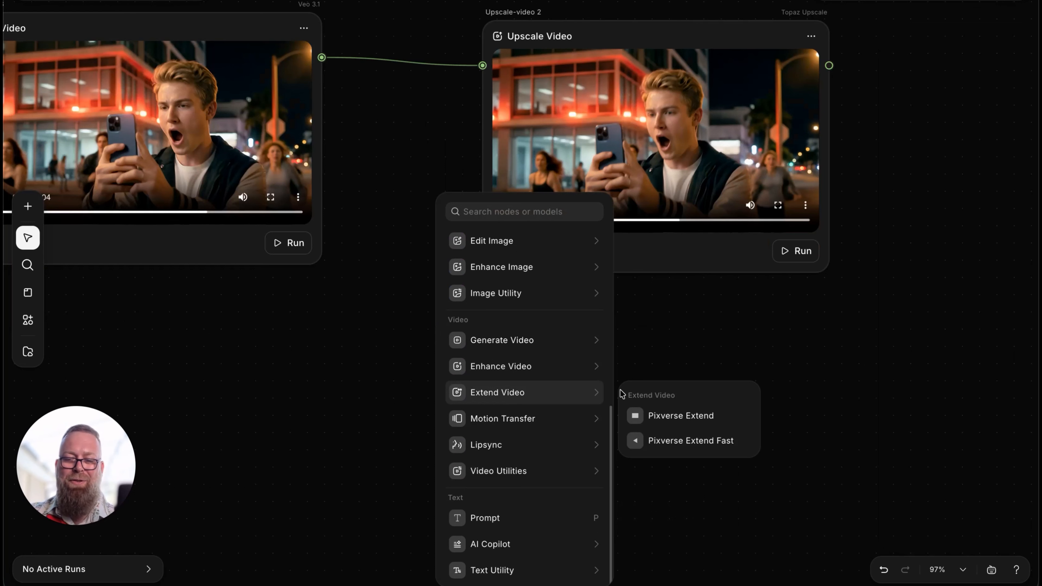
{"action": "left_click", "coordinate": [664, 415]}
{"action": "left_click", "coordinate": [489, 229]}
{"action": "left_click_drag", "start_coordinate": [488, 229], "coordinate": [487, 340]}
Set the Extend Video node's resolution to 1080p and keep its duration at 5 seconds.
{"action": "left_click", "coordinate": [908, 137]}
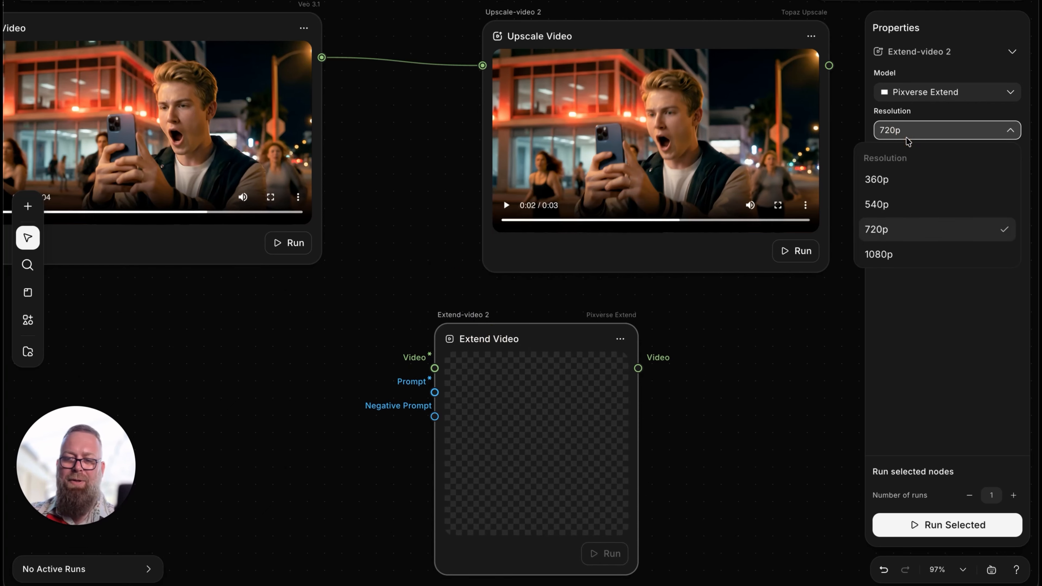
{"action": "left_click", "coordinate": [888, 255]}
{"action": "left_click", "coordinate": [925, 166]}
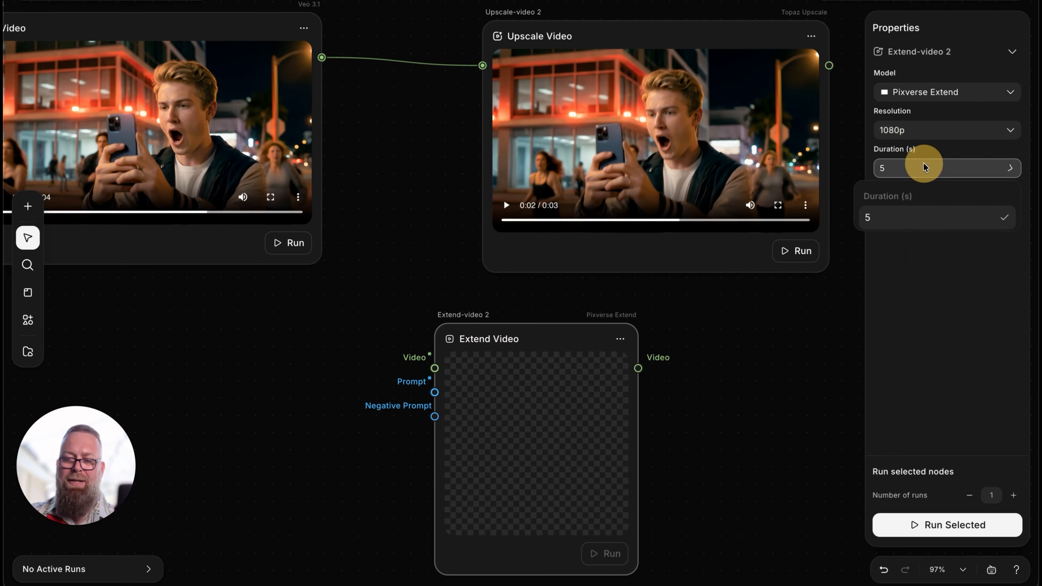
{"action": "left_click", "coordinate": [902, 286]}
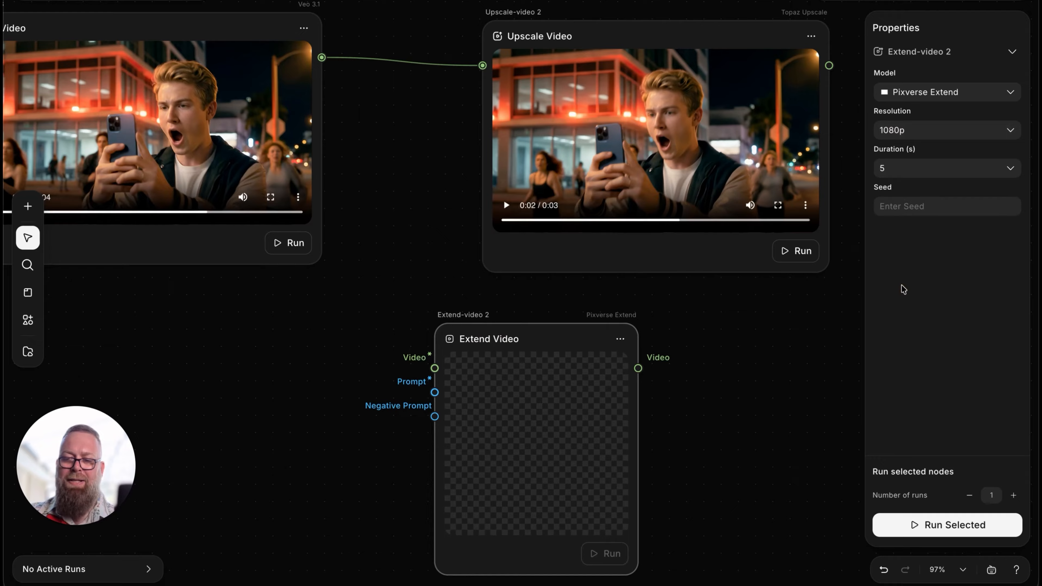
Paste in a Prompt node reading "Continue the motion" and connect it to the Extend Video node's Prompt input.
{"action": "scroll", "coordinate": [318, 322], "scroll_direction": "down", "scroll_amount": 2}
{"action": "scroll", "coordinate": [319, 322], "scroll_direction": "left", "scroll_amount": 1}
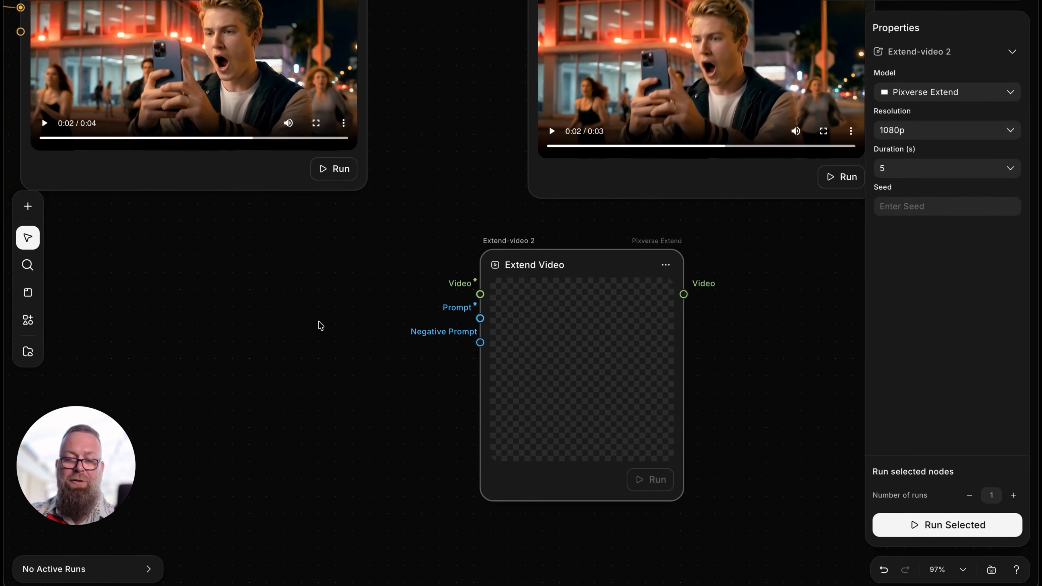
{"action": "scroll", "coordinate": [355, 278], "scroll_direction": "up", "scroll_amount": 2}
{"action": "scroll", "coordinate": [355, 278], "scroll_direction": "left", "scroll_amount": 1}
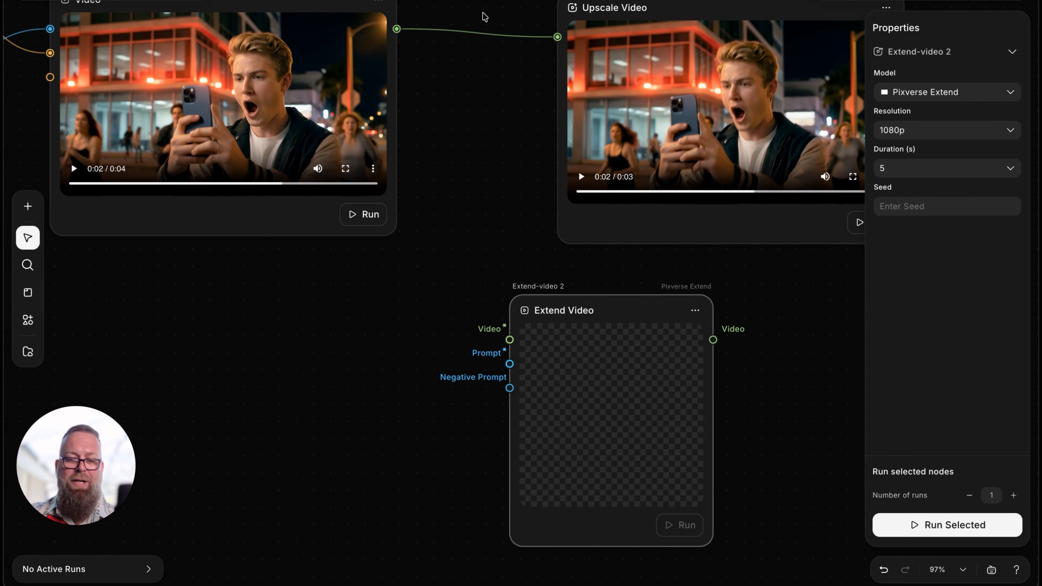
{"action": "left_click", "coordinate": [315, 317]}
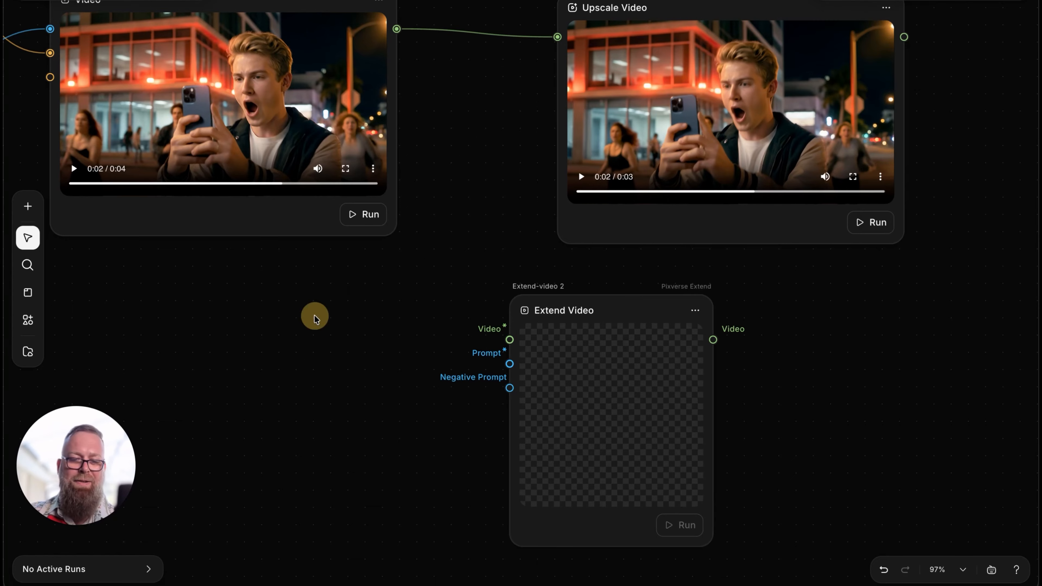
{"action": "key", "text": "ctrl+v"}
{"action": "left_click_drag", "start_coordinate": [412, 323], "coordinate": [303, 324]}
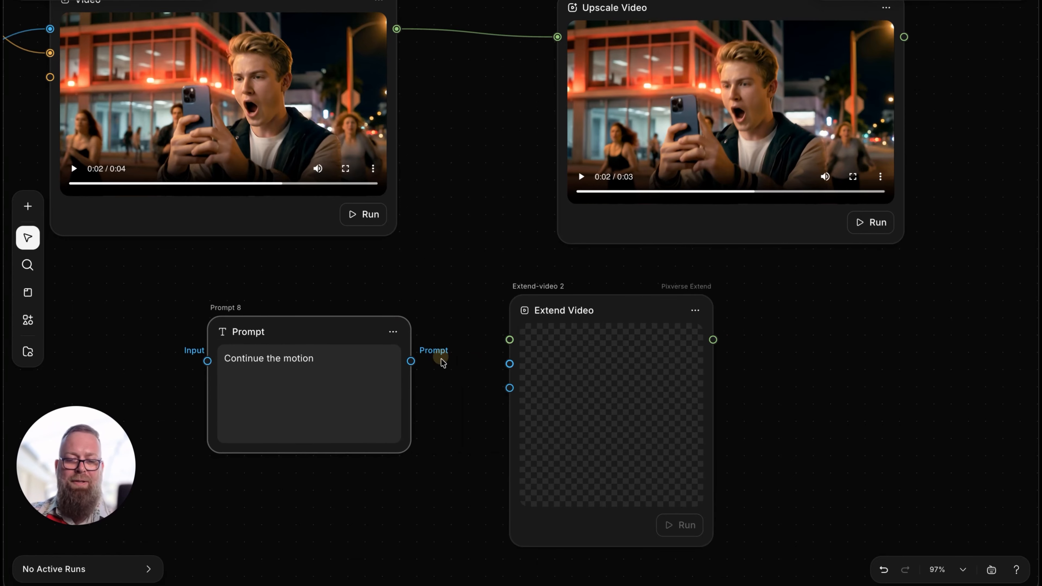
{"action": "left_click_drag", "start_coordinate": [410, 361], "coordinate": [507, 363]}
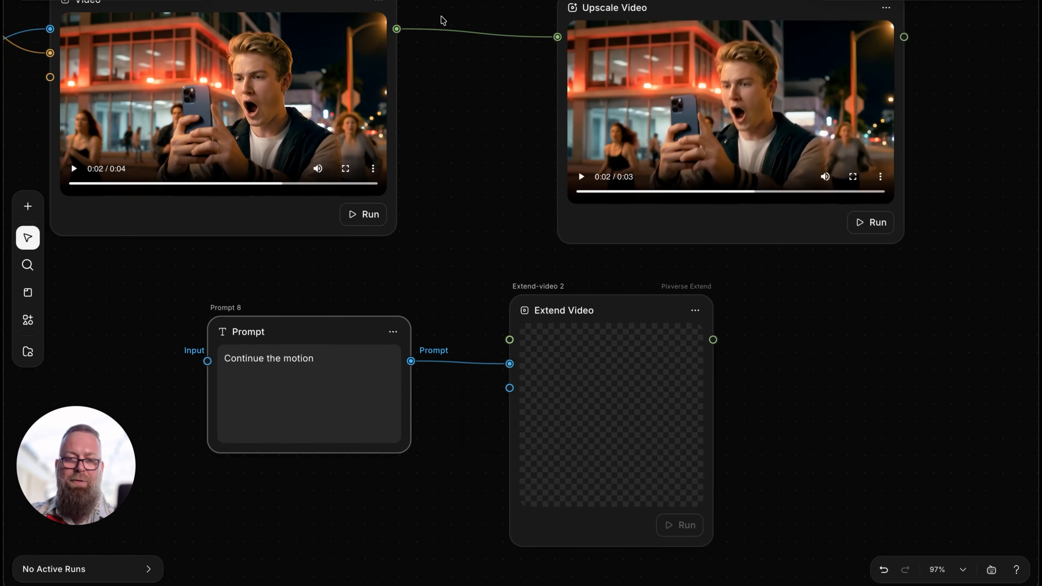
Connect the Veo 3.1 video to the Extend Video node's Video input and play the extended clip.
{"action": "left_click_drag", "start_coordinate": [397, 28], "coordinate": [510, 338]}
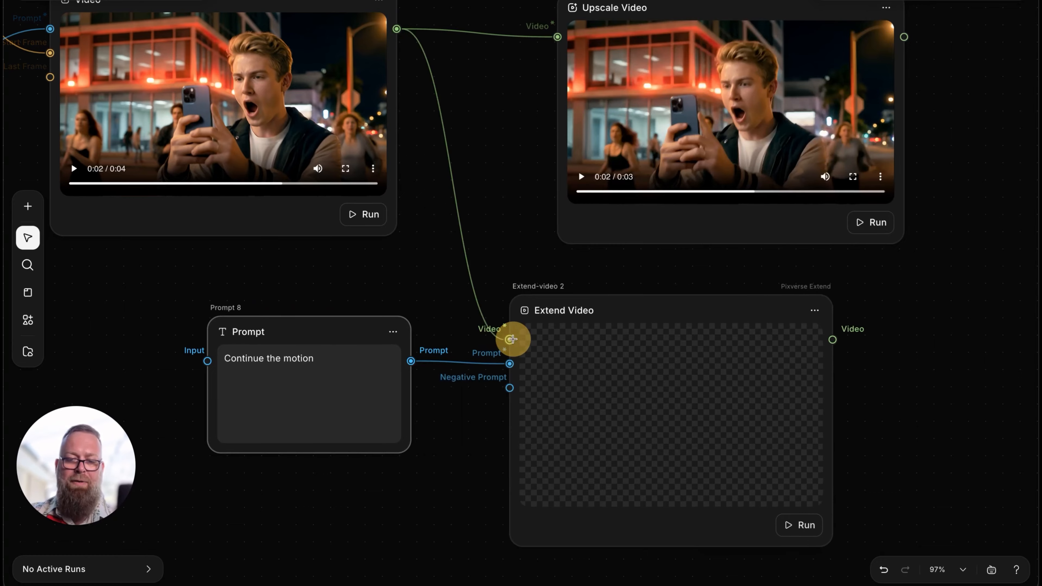
{"action": "left_click", "coordinate": [619, 314]}
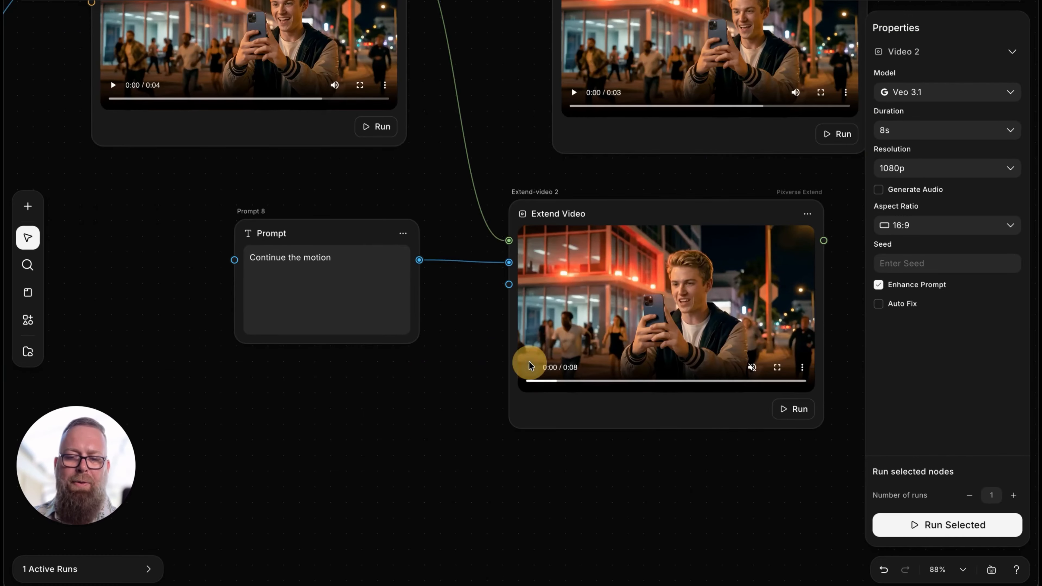
{"action": "left_click", "coordinate": [530, 365]}
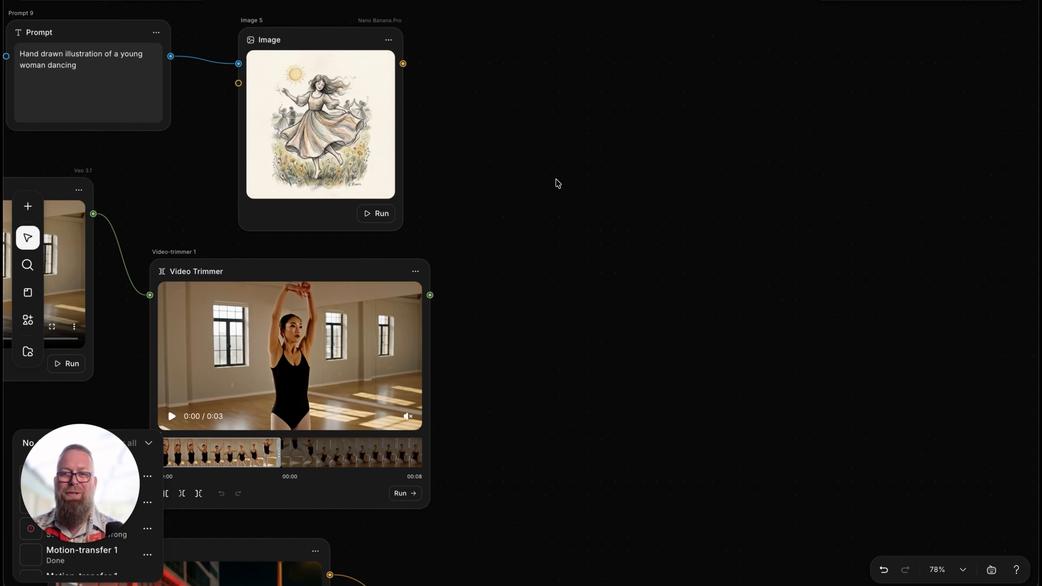
Play the trimmed ballet clip in the Video Trimmer node and inspect the hand-drawn dancer image node.
{"action": "left_click", "coordinate": [317, 269]}
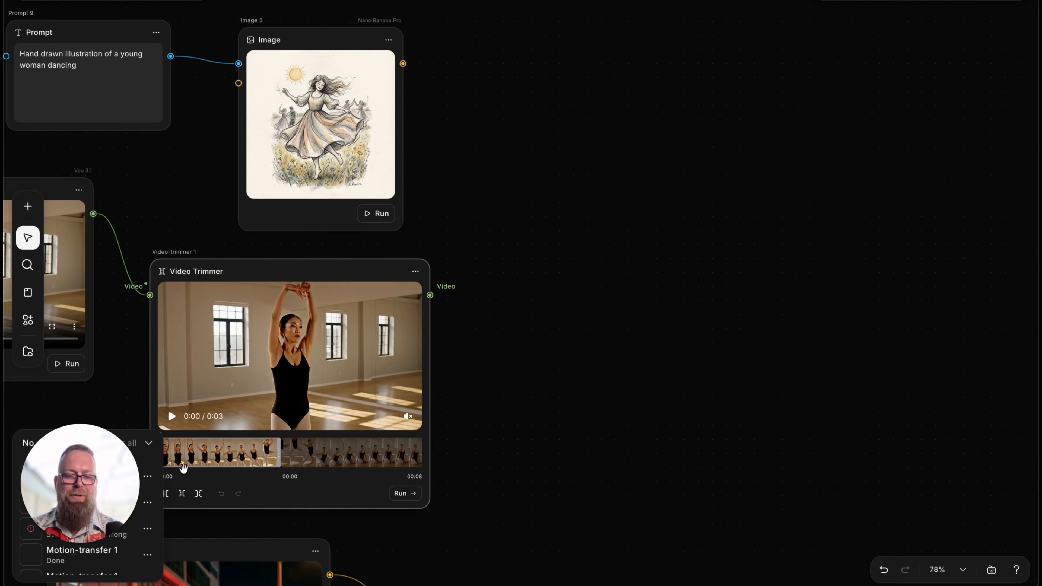
{"action": "left_click", "coordinate": [172, 417]}
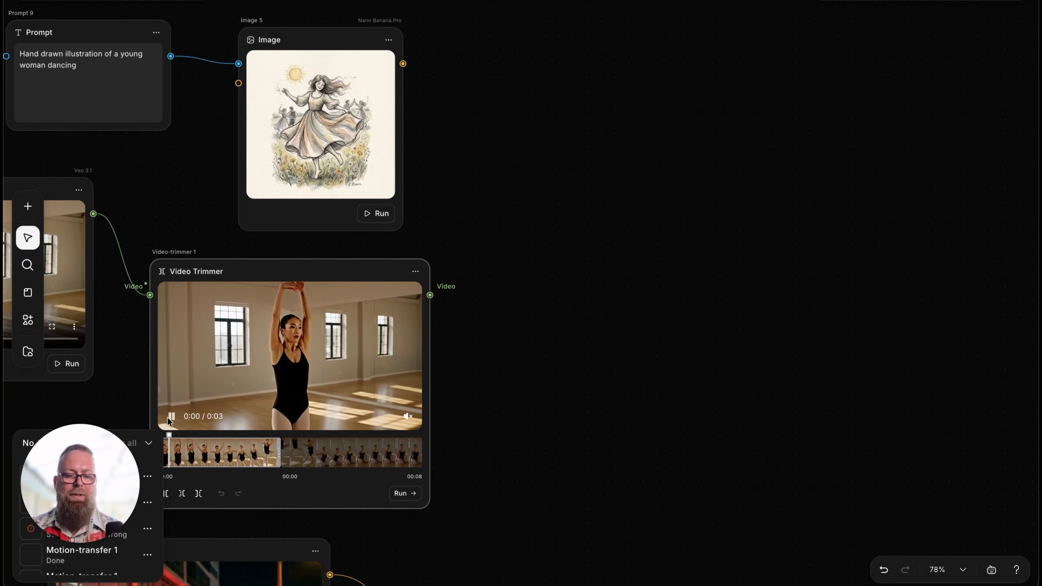
{"action": "left_click", "coordinate": [314, 111]}
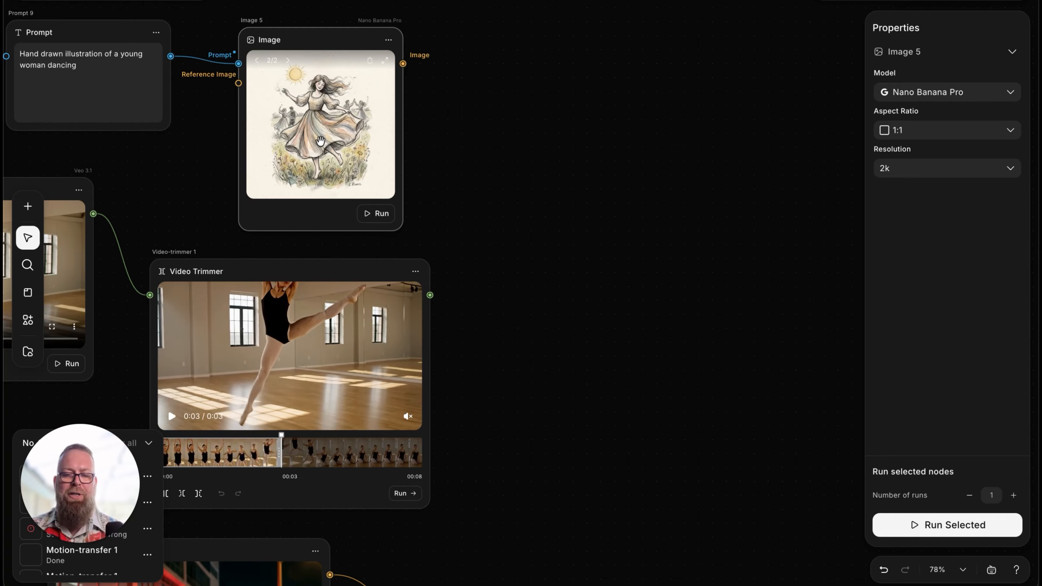
Add a Wan 2.2 Replace Motion Transfer node with the dancer illustration as Character Image and the trimmed ballet clip as Reference Video.
{"action": "double_click", "coordinate": [574, 171]}
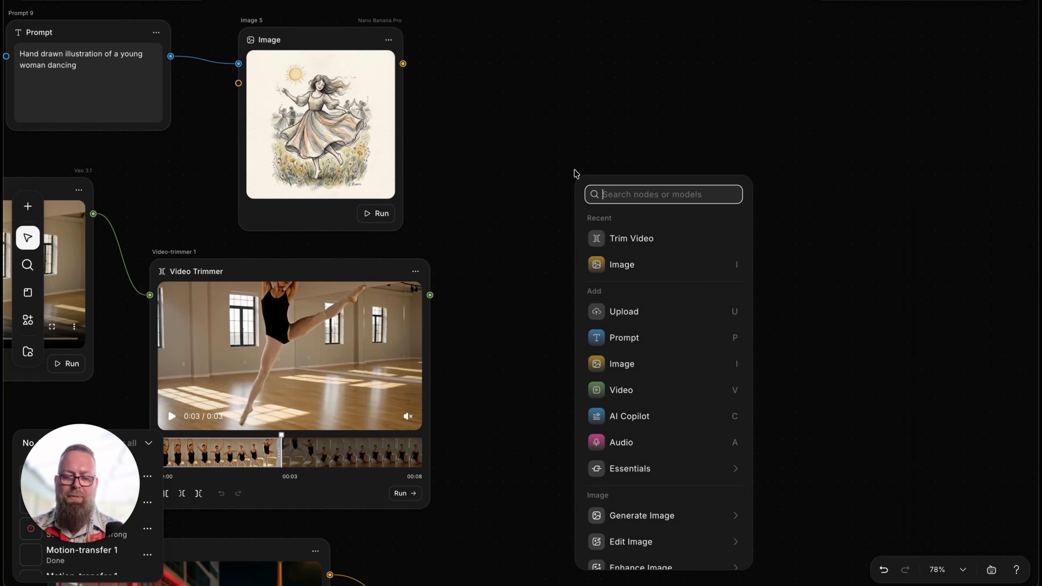
{"action": "mouse_move", "coordinate": [654, 479]}
{"action": "scroll", "coordinate": [655, 483], "scroll_direction": "down", "scroll_amount": 8}
{"action": "mouse_move", "coordinate": [650, 409]}
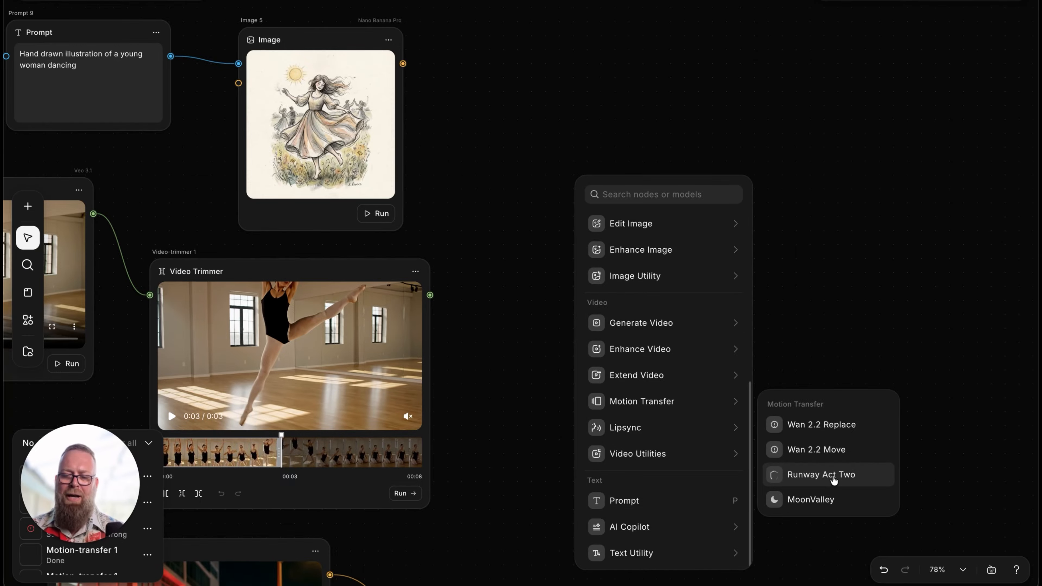
{"action": "left_click", "coordinate": [828, 430]}
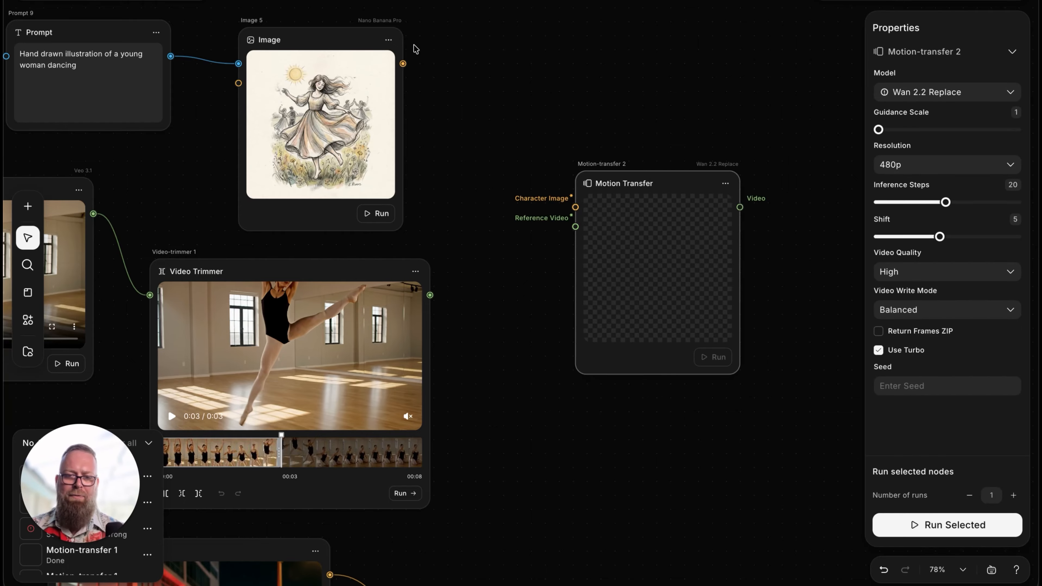
{"action": "left_click_drag", "start_coordinate": [403, 63], "coordinate": [574, 199]}
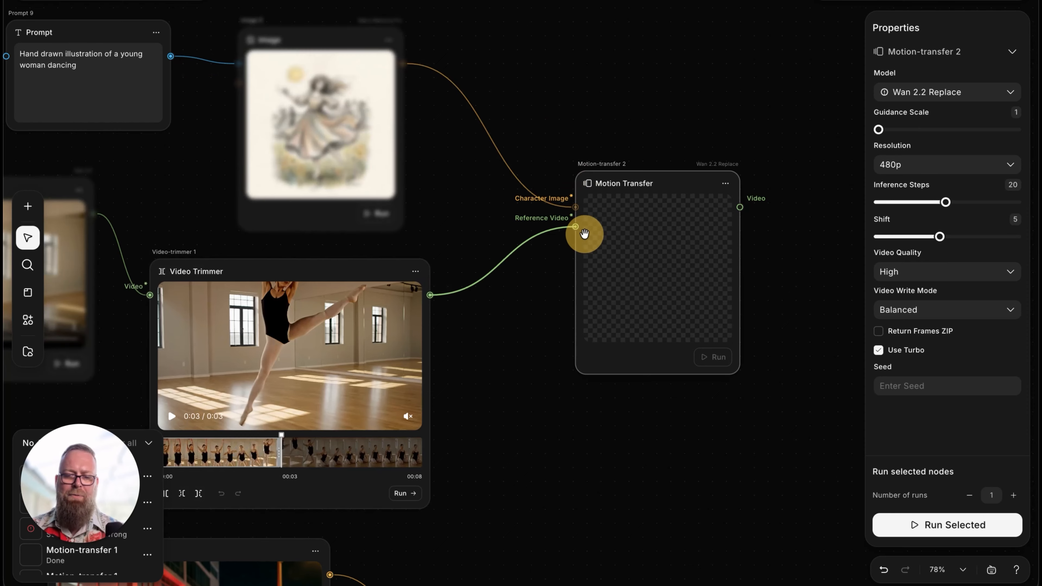
{"action": "left_click_drag", "start_coordinate": [584, 234], "coordinate": [584, 234]}
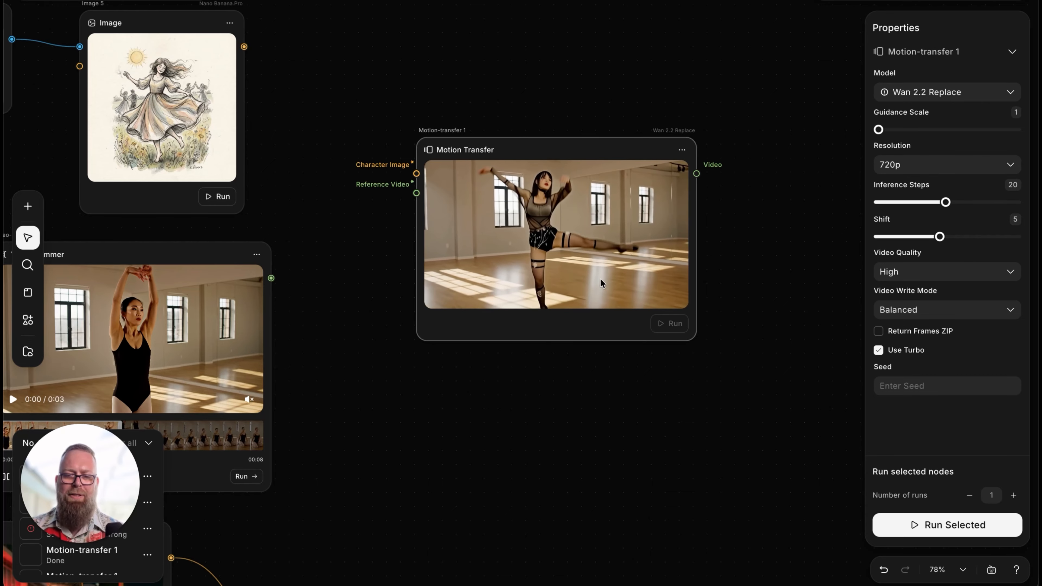
Play through the alternative results in the Motion Transfer node and review the available motion transfer models.
{"action": "left_click", "coordinate": [451, 168]}
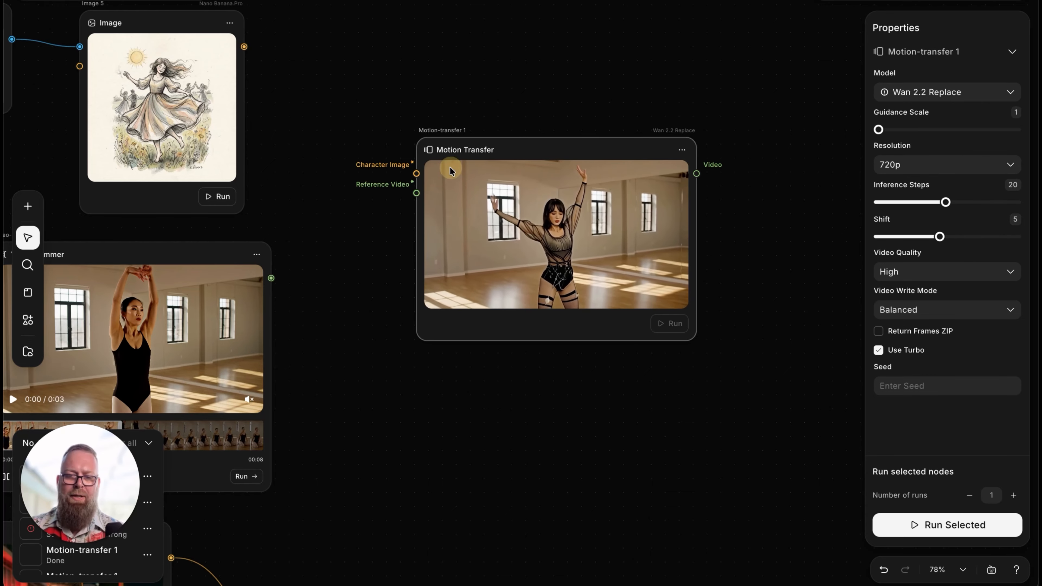
{"action": "left_click", "coordinate": [463, 170]}
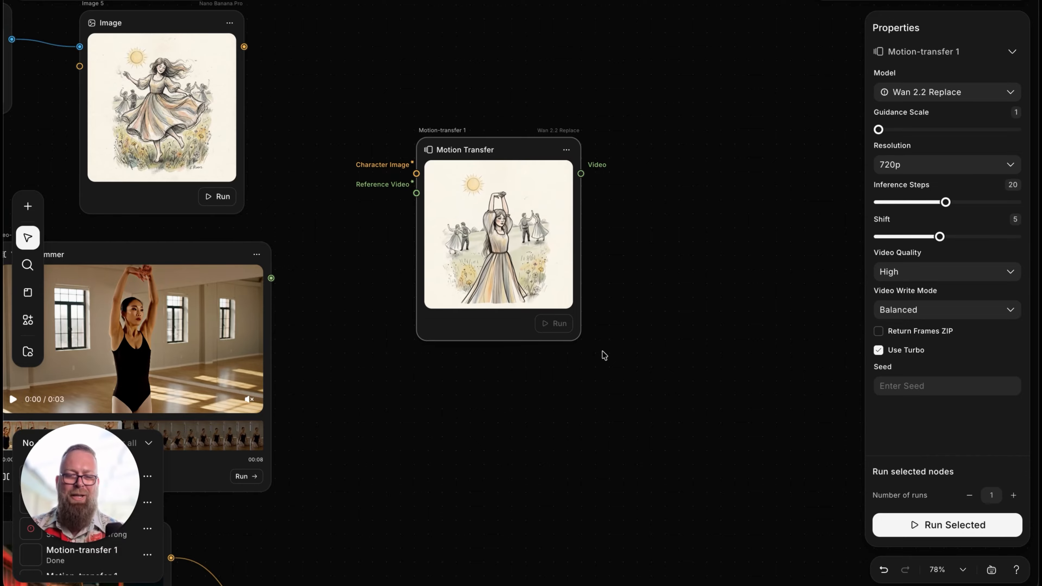
{"action": "mouse_move", "coordinate": [454, 285]}
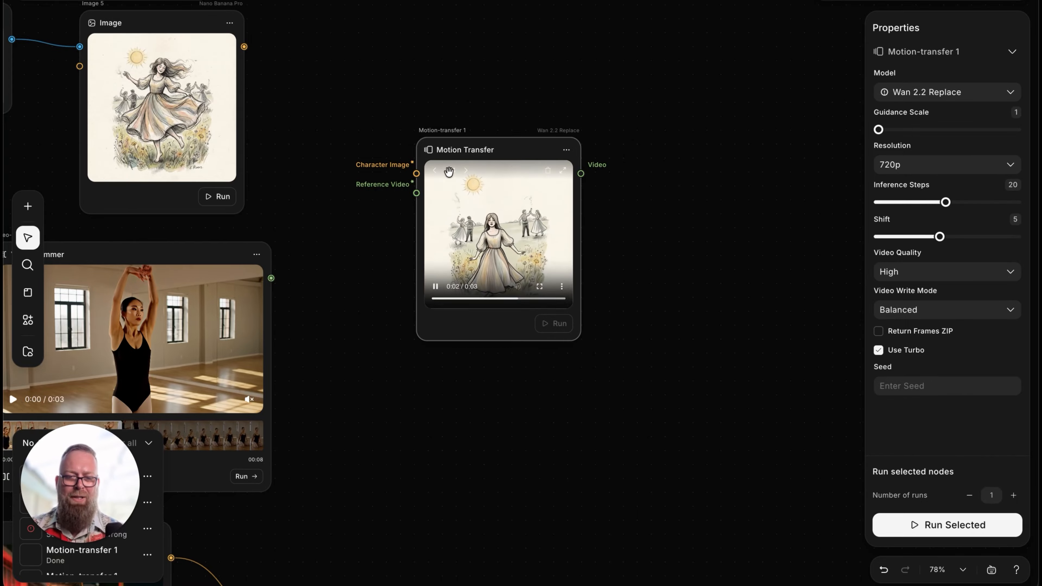
{"action": "left_click", "coordinate": [466, 171]}
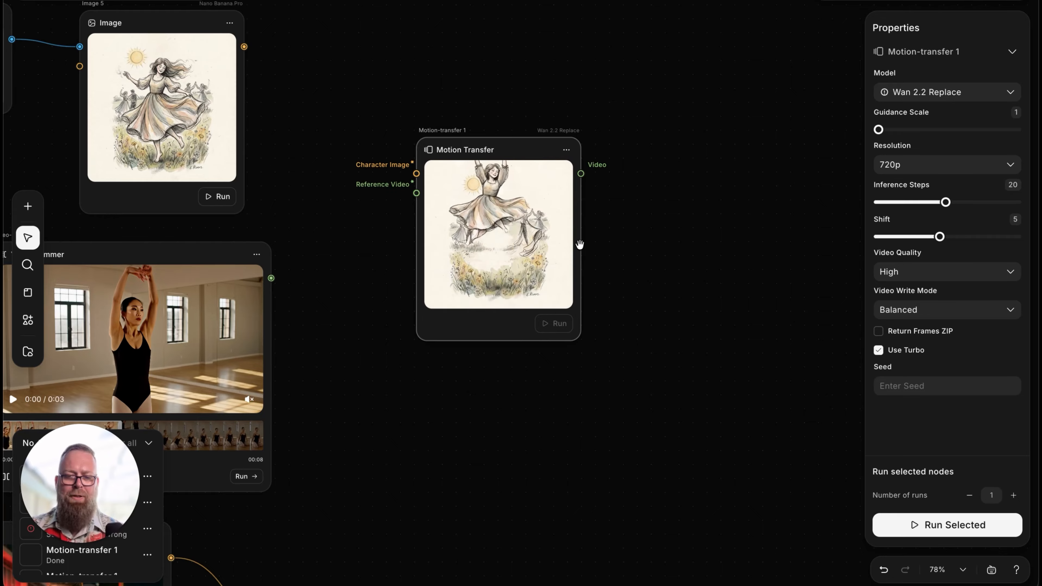
{"action": "mouse_move", "coordinate": [470, 206]}
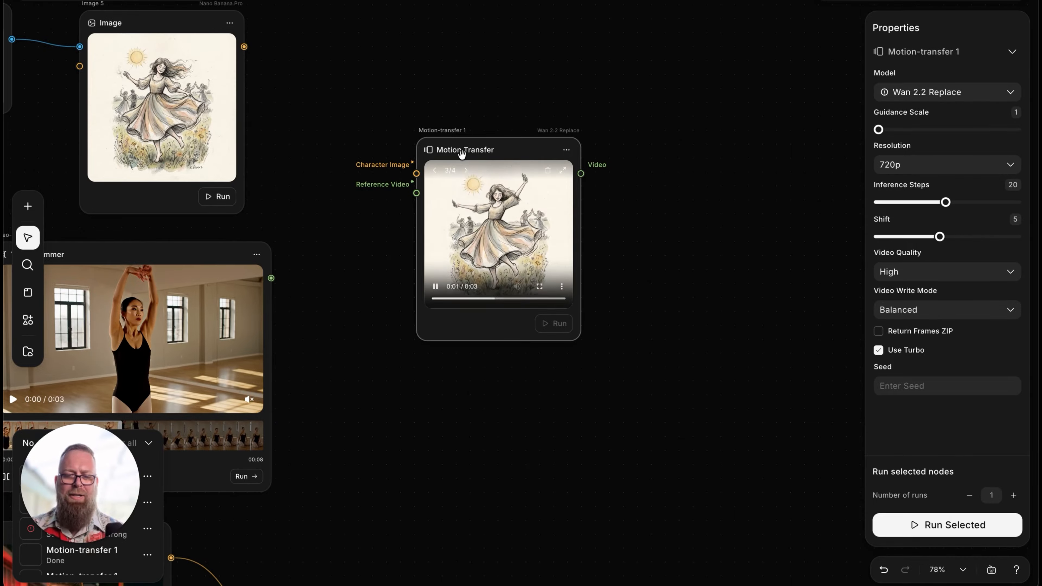
{"action": "left_click", "coordinate": [927, 92]}
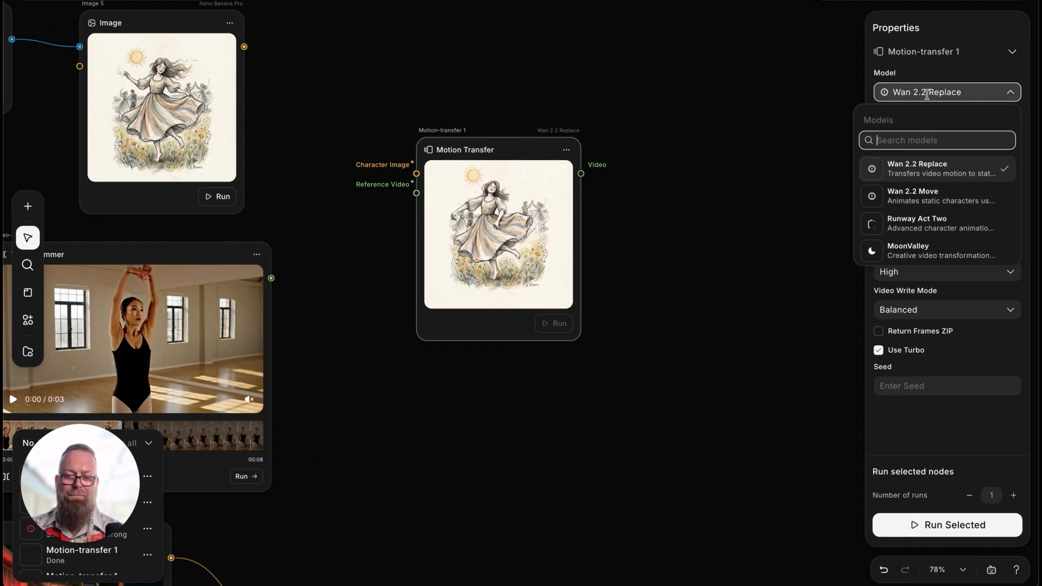
{"action": "left_click", "coordinate": [435, 287]}
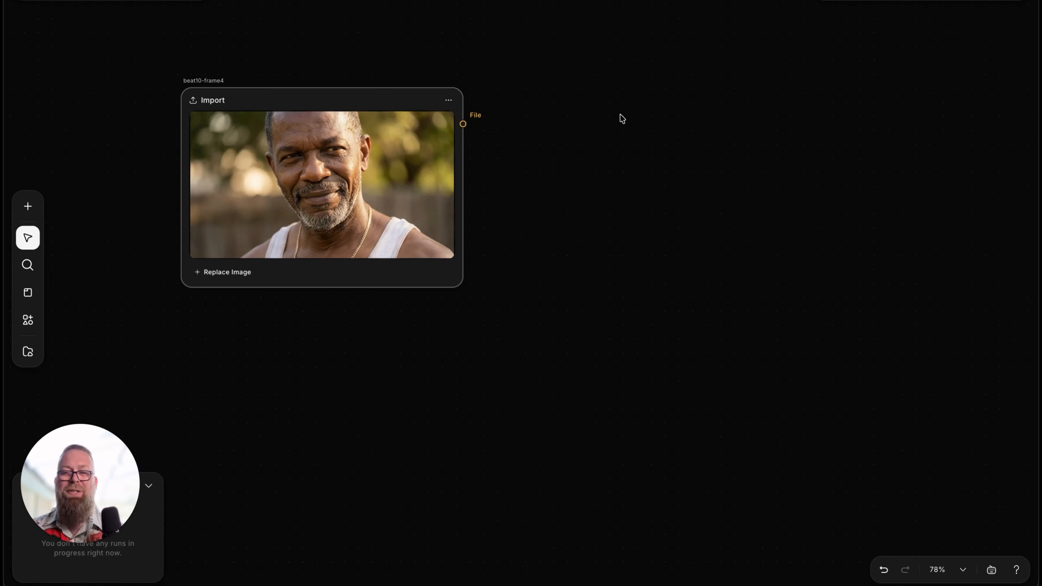
Add an Audio node beneath the imported portrait, keeping ElevenLabs TTS as its model.
{"action": "left_click", "coordinate": [351, 92]}
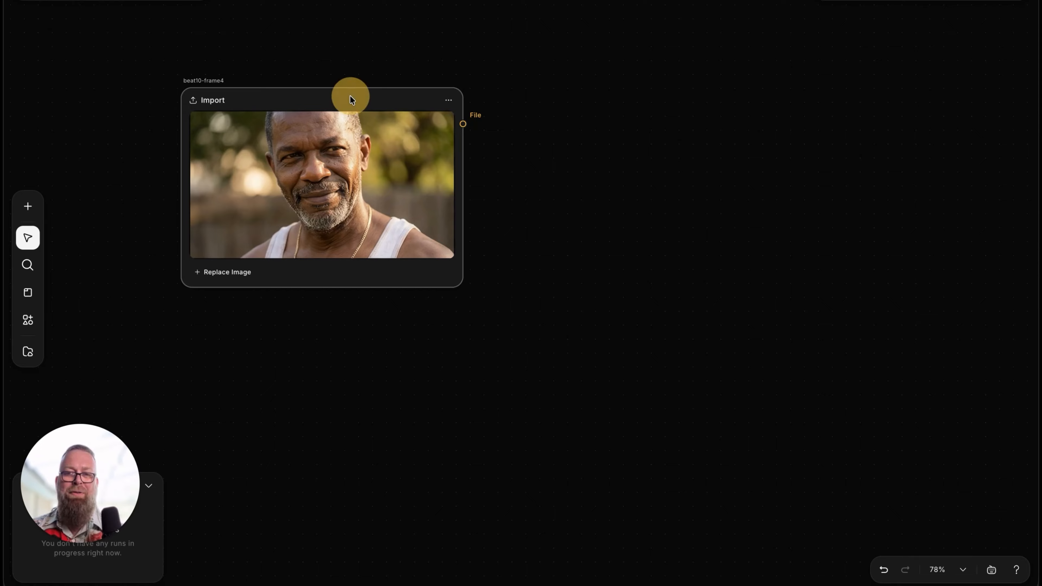
{"action": "right_click", "coordinate": [286, 384]}
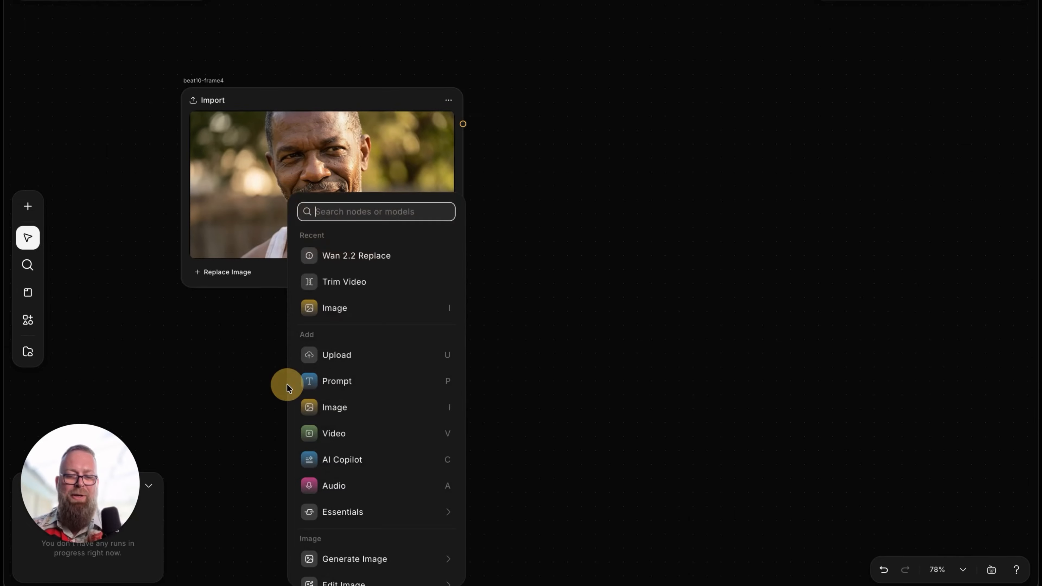
{"action": "left_click", "coordinate": [351, 488]}
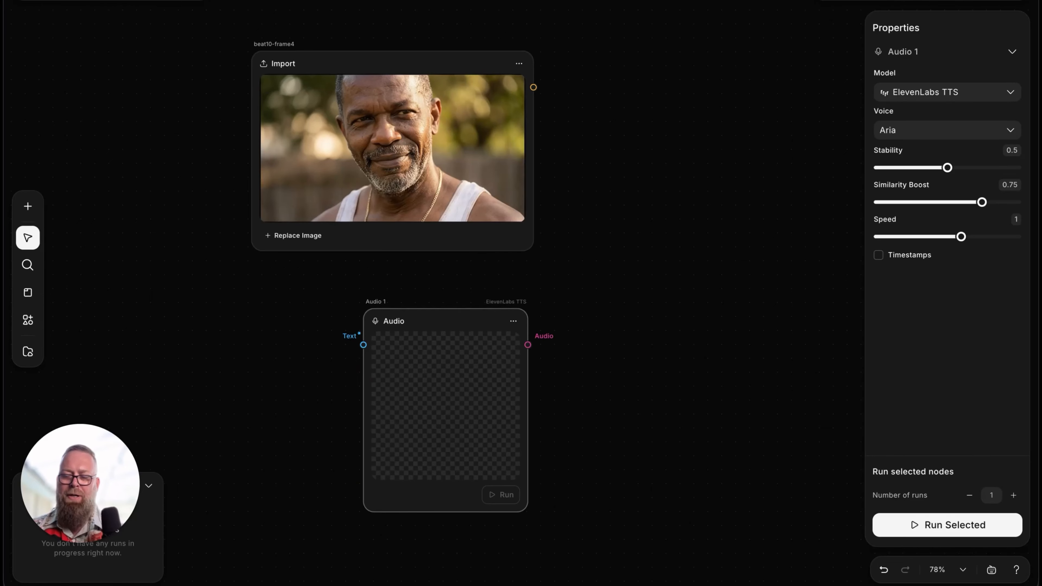
{"action": "left_click", "coordinate": [886, 92]}
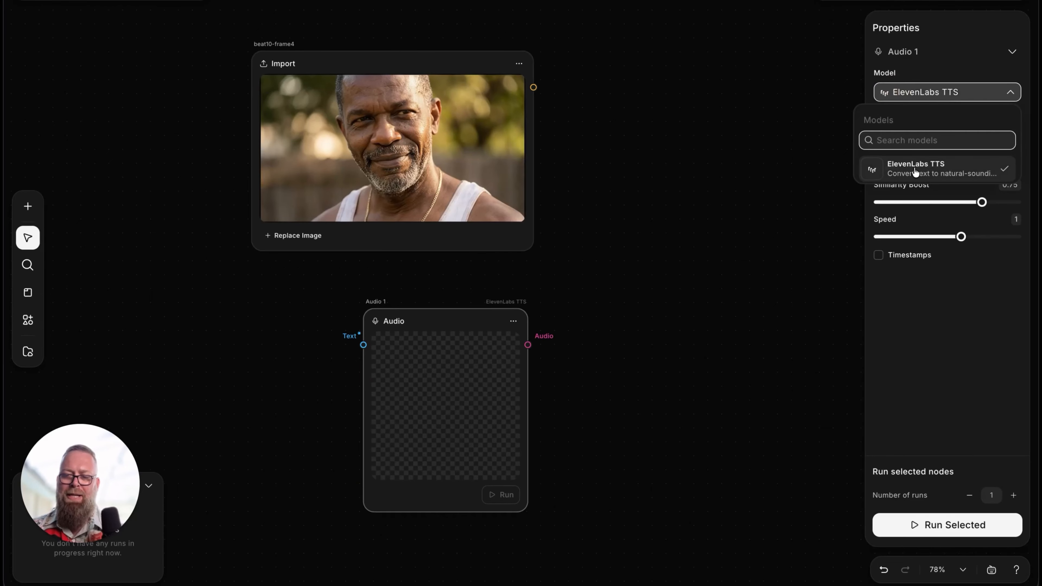
{"action": "left_click", "coordinate": [937, 78]}
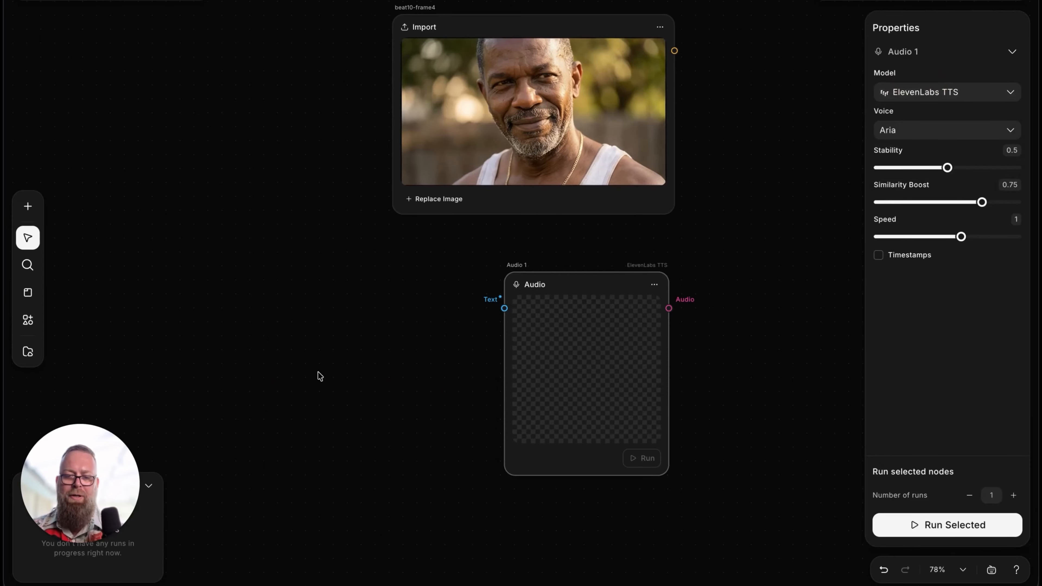
Feed the Audio node's Text input from a new Prompt node reading "Hey man, how you doing?" and generate the speech.
{"action": "left_click", "coordinate": [144, 282]}
{"action": "key", "text": "p"}
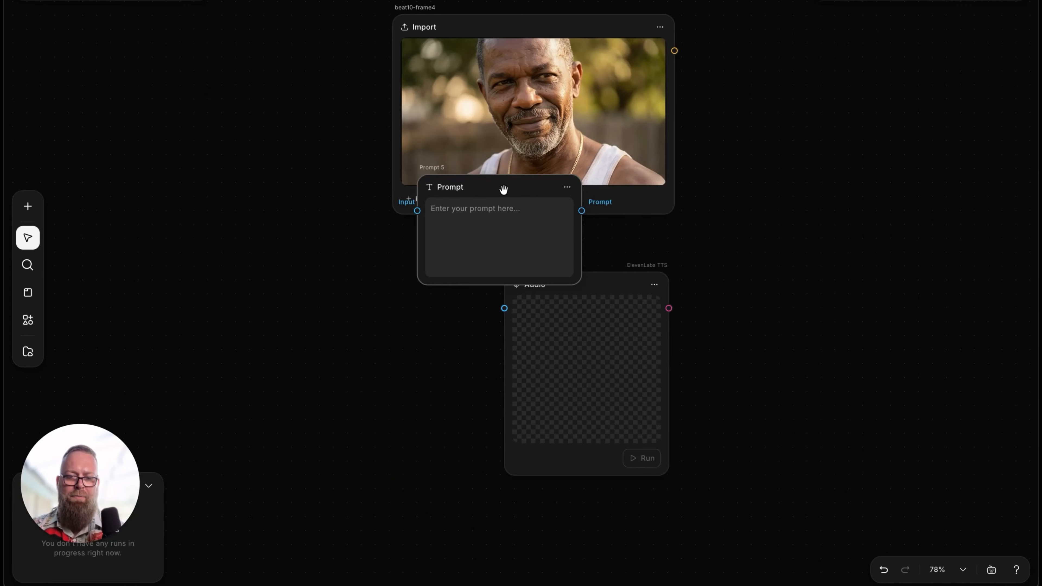
{"action": "left_click_drag", "start_coordinate": [504, 189], "coordinate": [274, 291]}
{"action": "left_click", "coordinate": [270, 347]}
{"action": "type", "text": "Hey "}
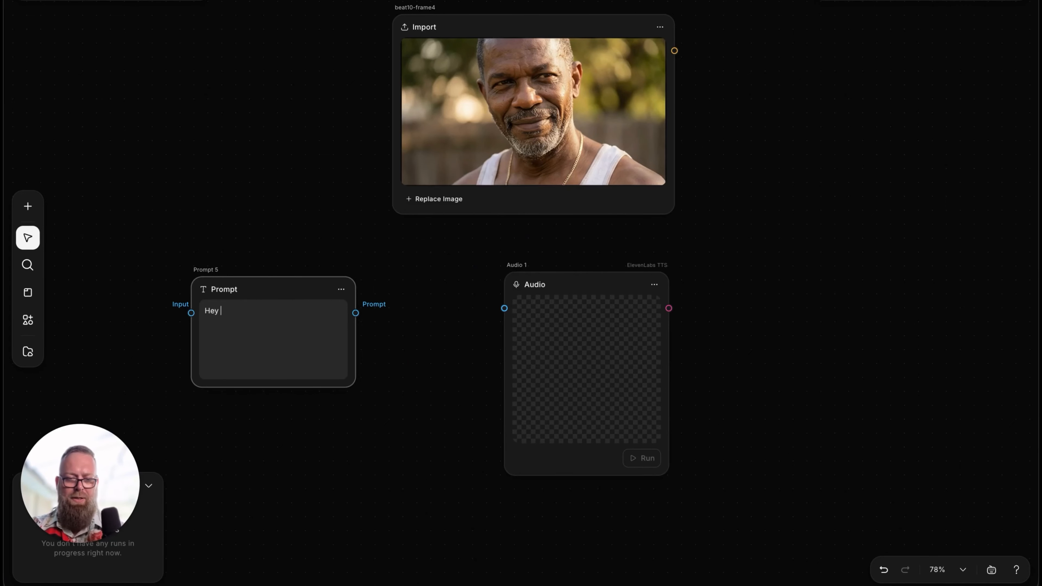
{"action": "type", "text": "man, how. you doing?"}
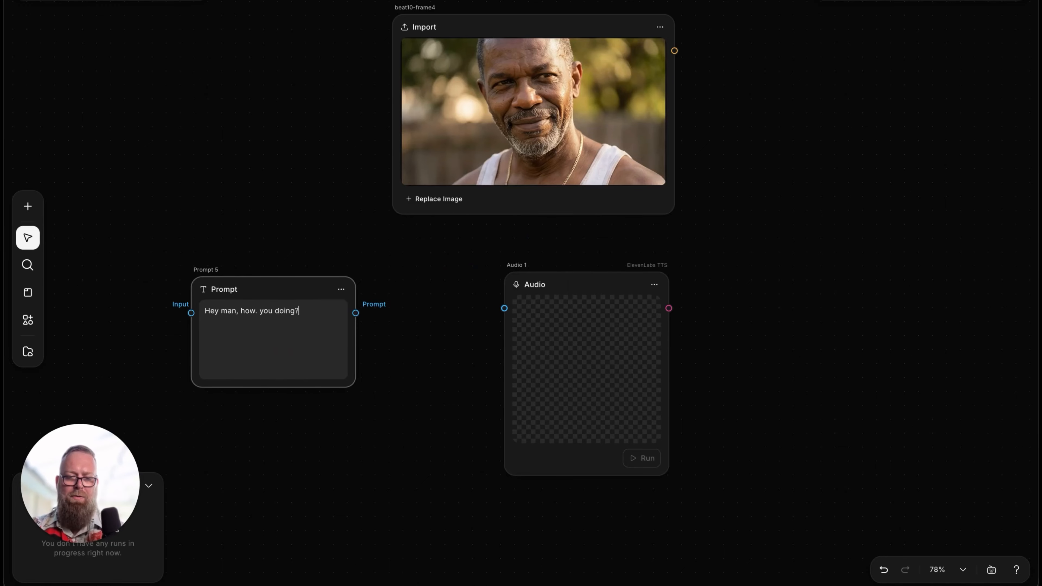
{"action": "left_click_drag", "start_coordinate": [356, 313], "coordinate": [514, 310]}
{"action": "left_click", "coordinate": [646, 459]}
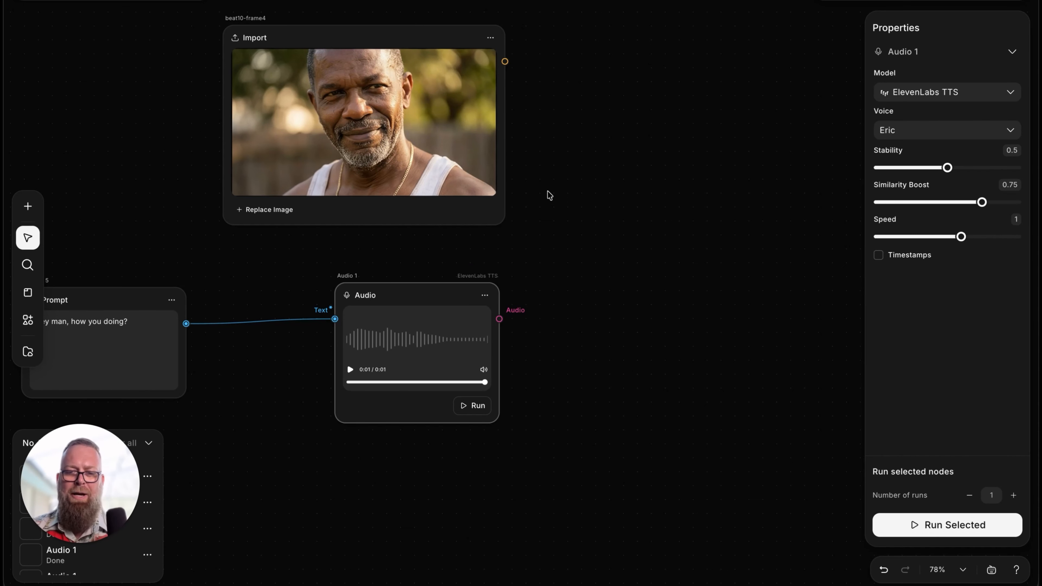
Add a Lipsync node beside the portrait and audio nodes, with Kling AI Avatar Pro i2v as its model.
{"action": "double_click", "coordinate": [601, 215]}
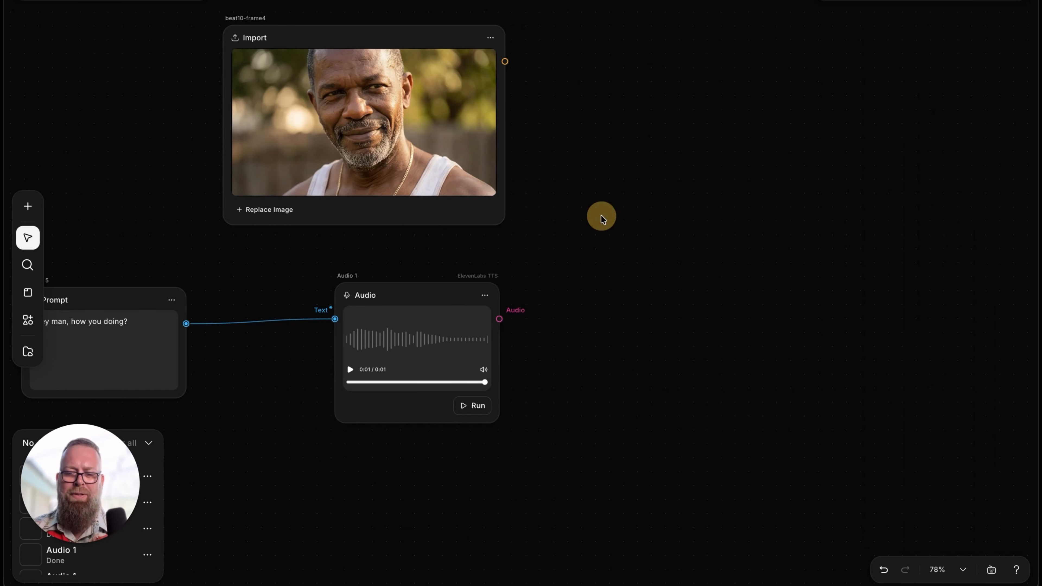
{"action": "type", "text": "li"}
{"action": "type", "text": "p"}
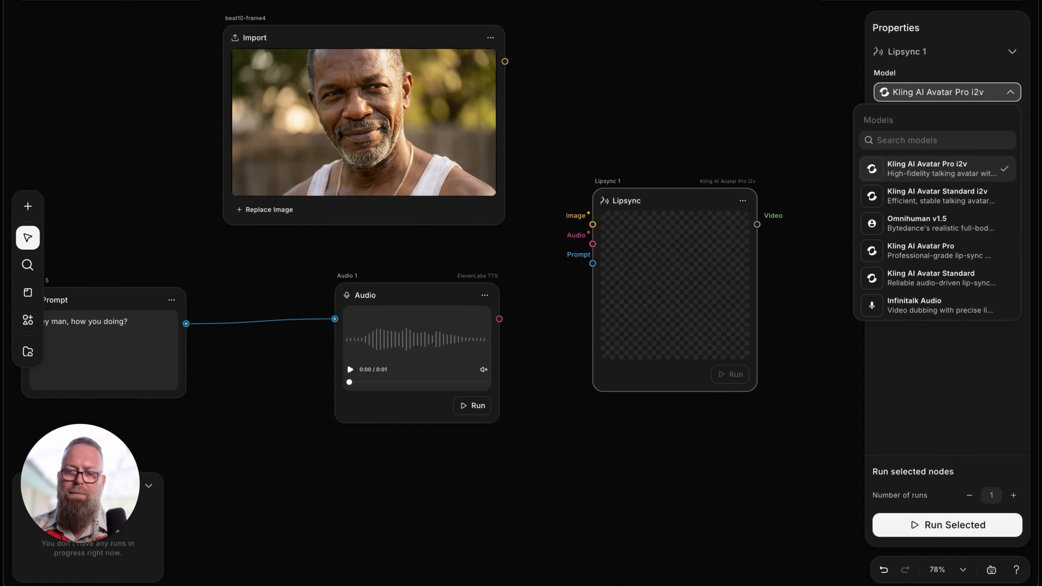
{"action": "left_click", "coordinate": [919, 93]}
{"action": "left_click", "coordinate": [919, 90]}
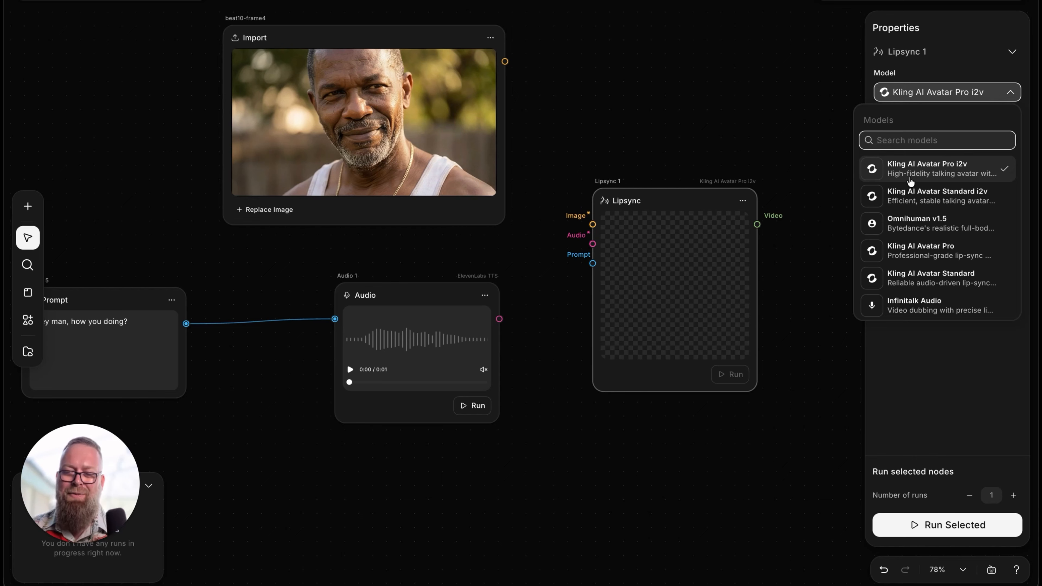
{"action": "left_click", "coordinate": [936, 178]}
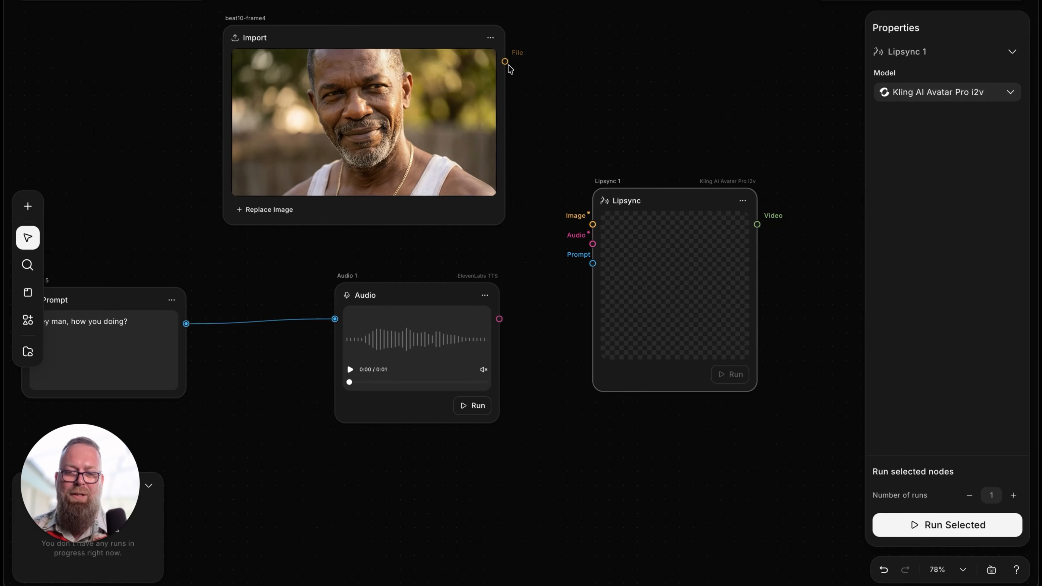
Connect the portrait to the Lipsync node's Image input and the speech to its Audio input, and run the node.
{"action": "left_click_drag", "start_coordinate": [505, 61], "coordinate": [600, 222]}
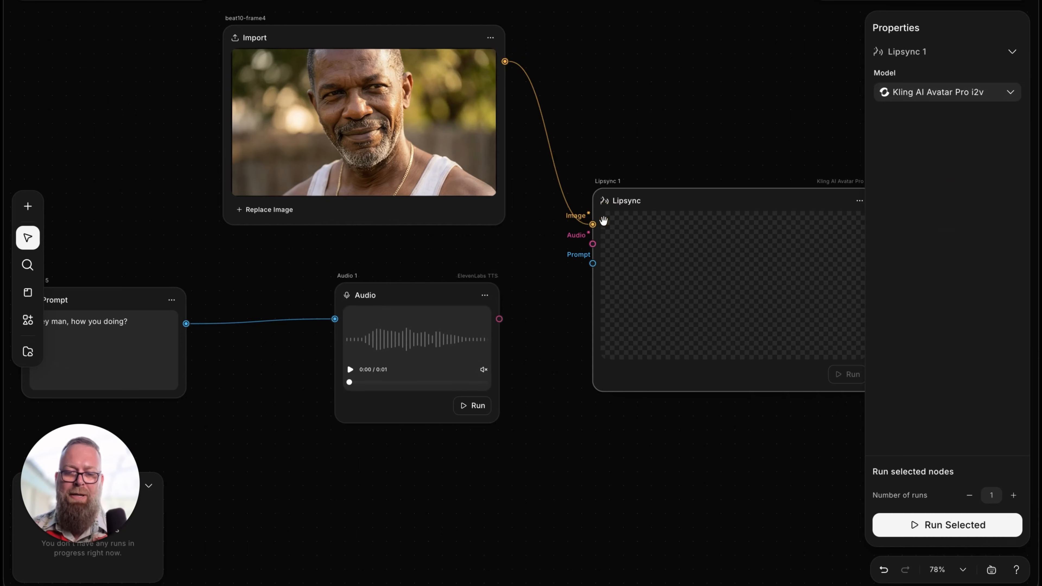
{"action": "left_click_drag", "start_coordinate": [499, 319], "coordinate": [593, 244]}
{"action": "scroll", "coordinate": [735, 133], "scroll_direction": "right", "scroll_amount": 3}
{"action": "scroll", "coordinate": [735, 134], "scroll_direction": "down", "scroll_amount": 1}
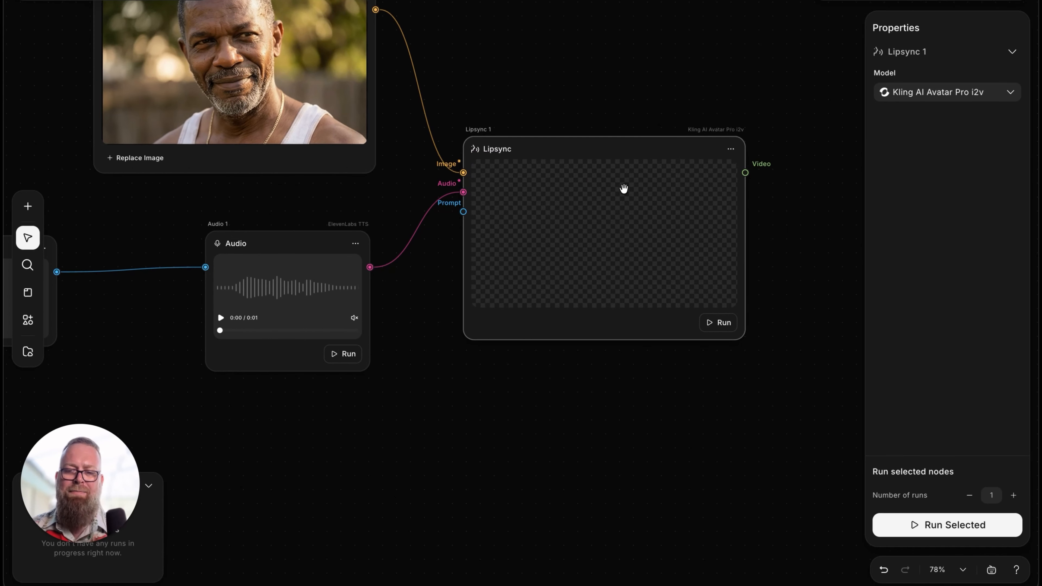
{"action": "left_click", "coordinate": [717, 323]}
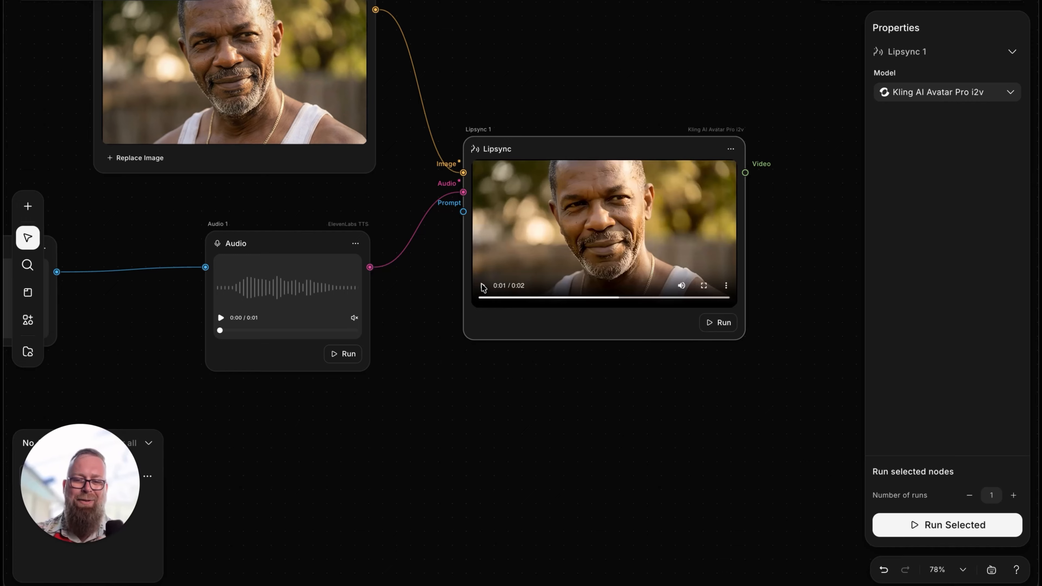
Play back the generated talking video in the Lipsync node and pause it.
{"action": "left_click", "coordinate": [481, 285]}
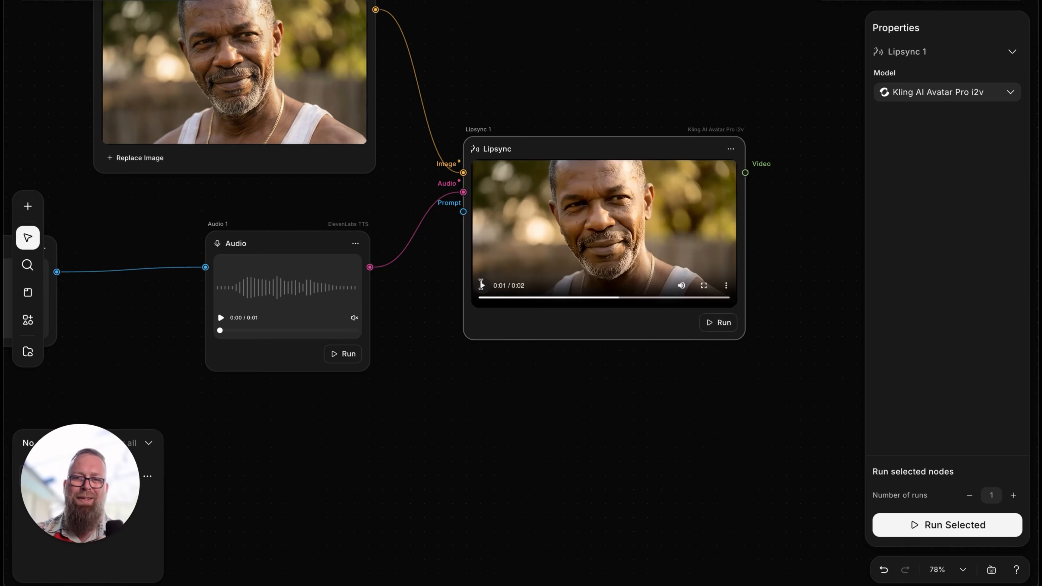
{"action": "left_click", "coordinate": [481, 285]}
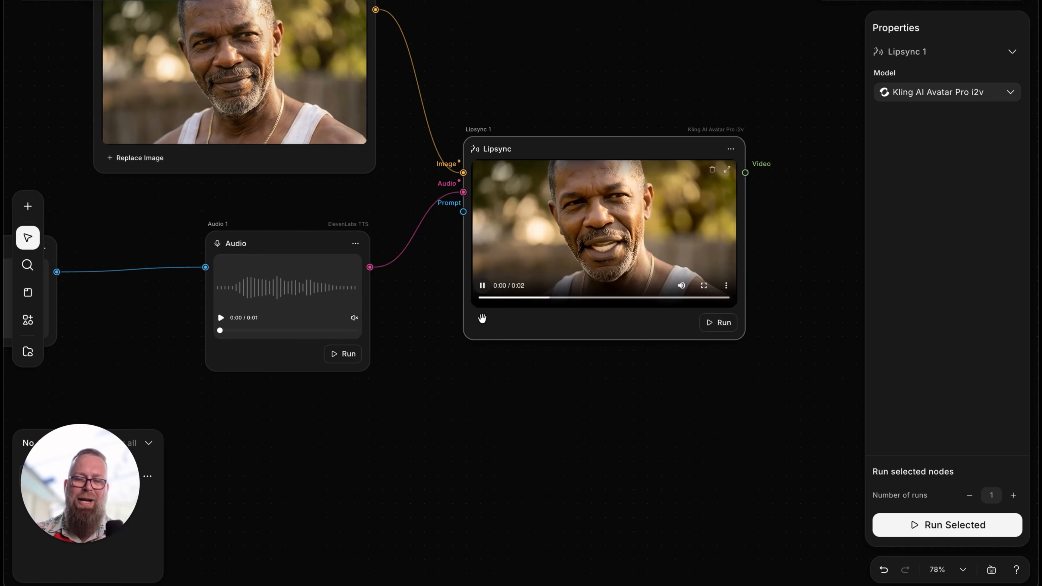
{"action": "left_click", "coordinate": [483, 286]}
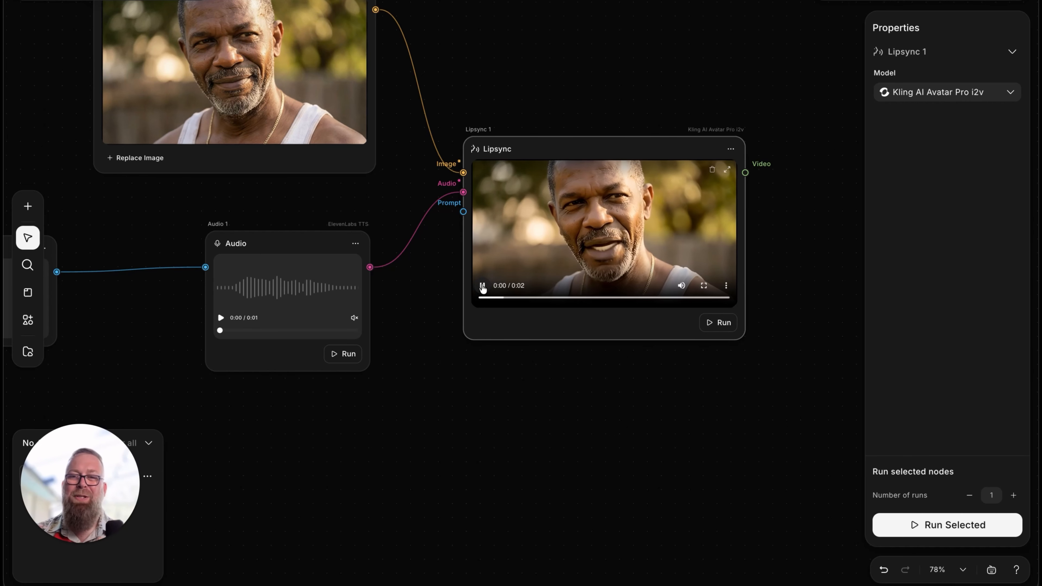
{"action": "left_click", "coordinate": [482, 286]}
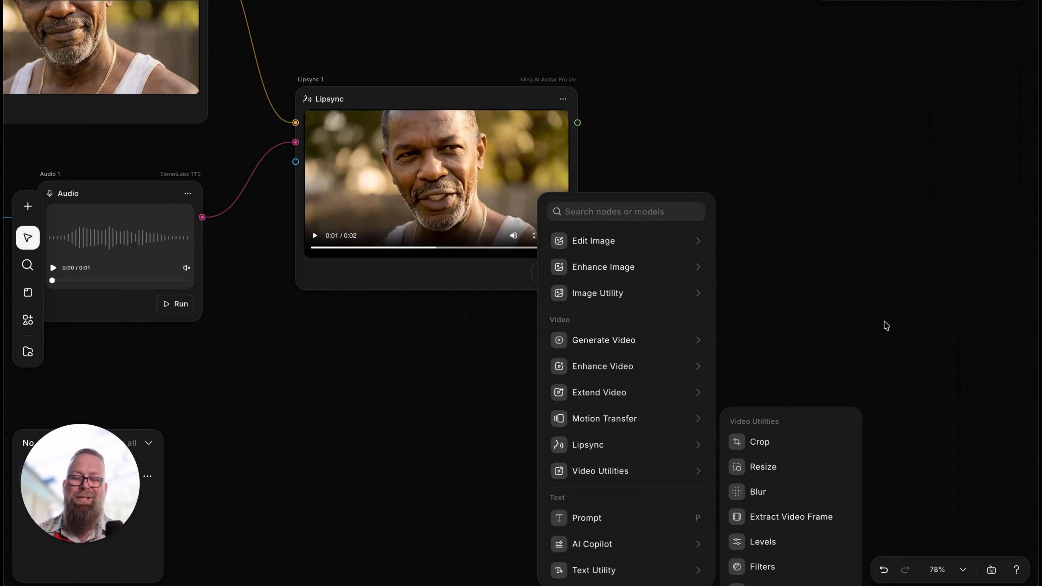
Add a Crop node fed by the Lipsync video and adjust its crop frame to 1407 by 983.
{"action": "left_click", "coordinate": [771, 444]}
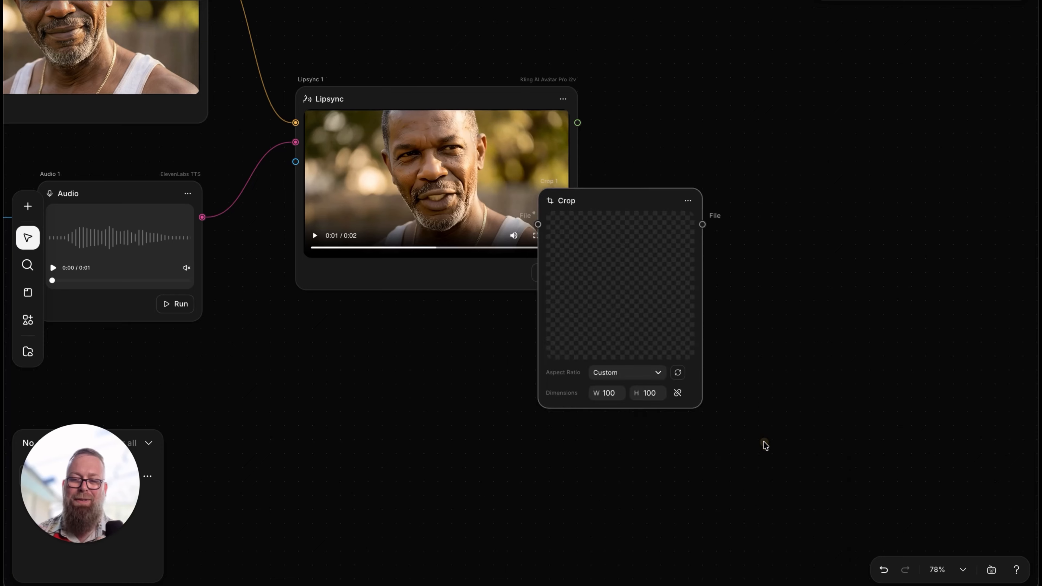
{"action": "left_click_drag", "start_coordinate": [608, 188], "coordinate": [754, 98]}
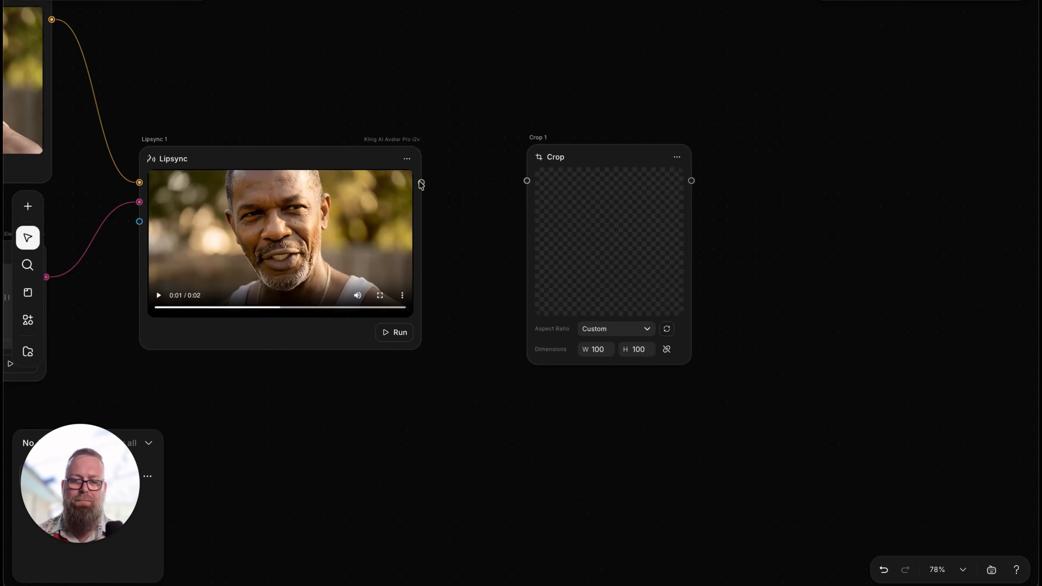
{"action": "left_click", "coordinate": [420, 184]}
{"action": "left_click_drag", "start_coordinate": [422, 182], "coordinate": [527, 181]}
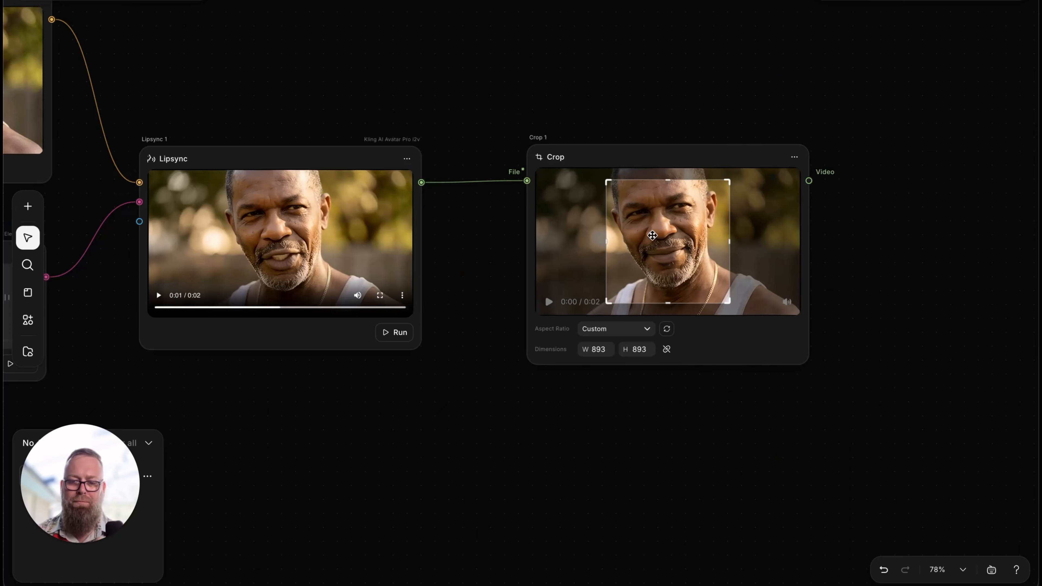
{"action": "left_click_drag", "start_coordinate": [606, 296], "coordinate": [479, 330]}
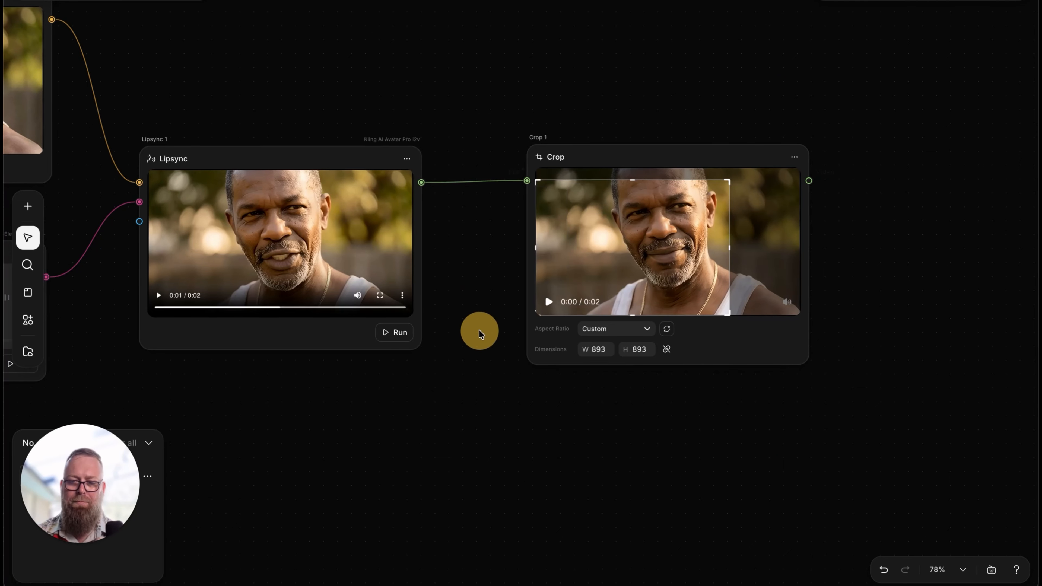
{"action": "left_click_drag", "start_coordinate": [690, 258], "coordinate": [727, 242]}
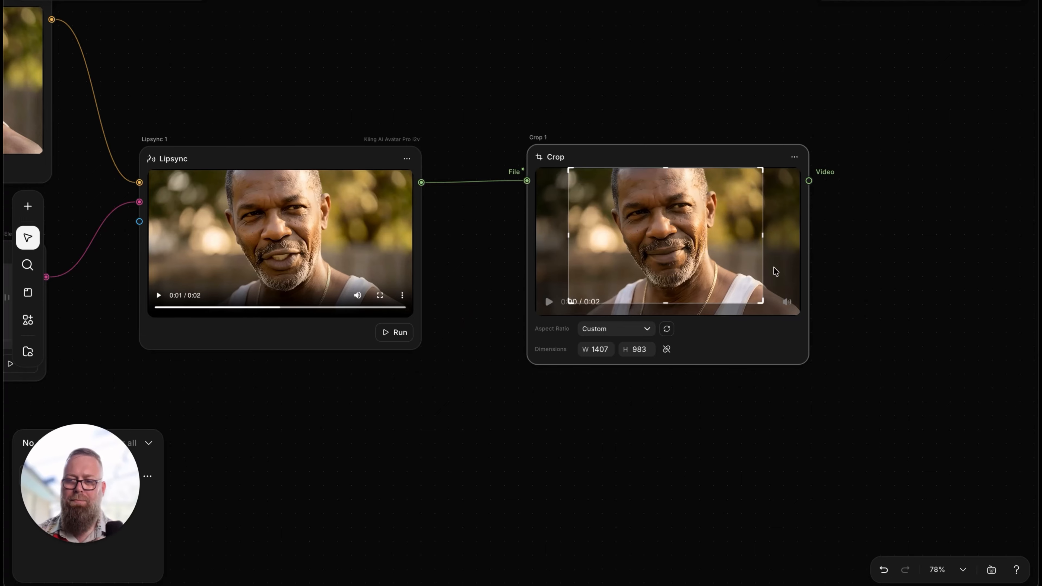
Add a Preview node and connect the Crop node's Video output to its File input.
{"action": "left_click_drag", "start_coordinate": [809, 180], "coordinate": [844, 195]}
{"action": "type", "text": "prev"}
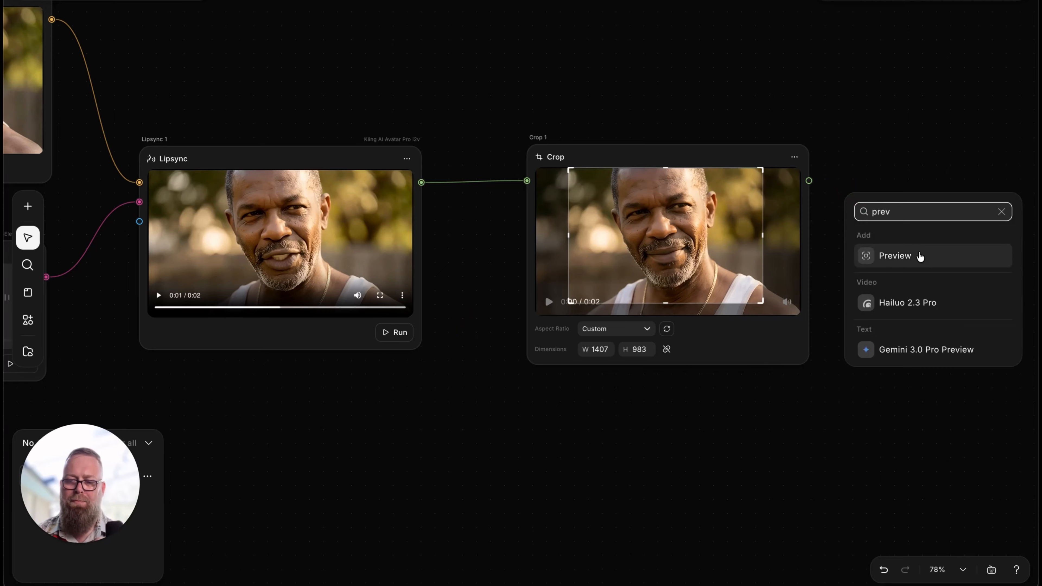
{"action": "left_click", "coordinate": [905, 256]}
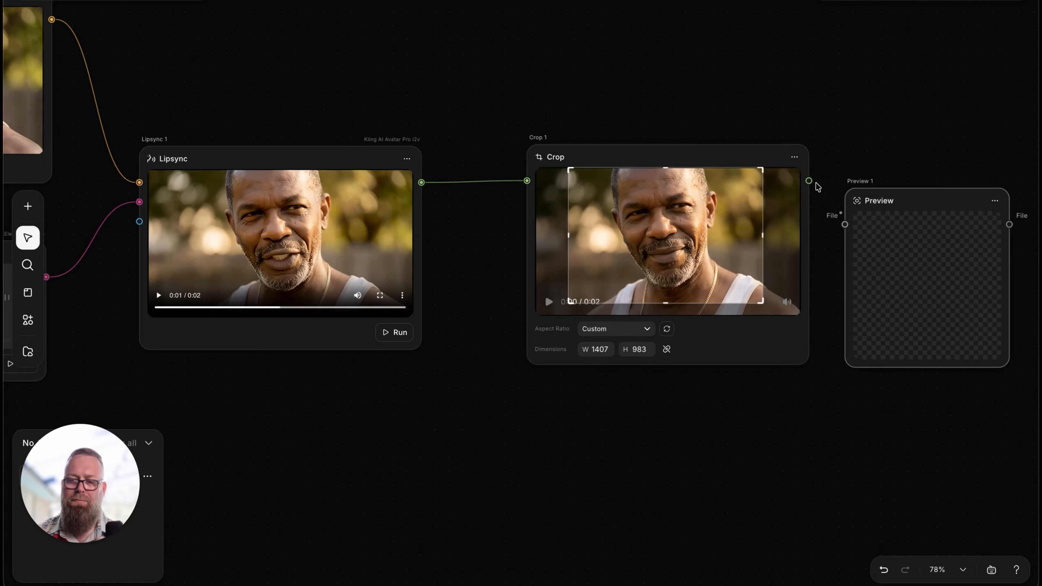
{"action": "left_click_drag", "start_coordinate": [809, 180], "coordinate": [844, 216]}
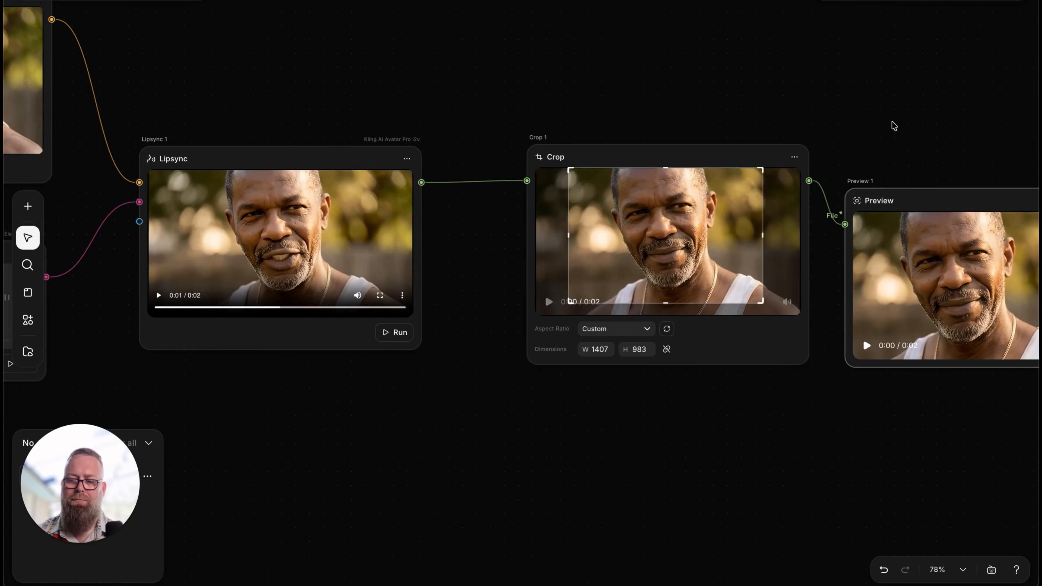
Play back the cropped video in the Preview node and pause it.
{"action": "scroll", "coordinate": [891, 123], "scroll_direction": "right", "scroll_amount": 4}
{"action": "scroll", "coordinate": [891, 124], "scroll_direction": "down", "scroll_amount": 1}
{"action": "left_click", "coordinate": [702, 292]}
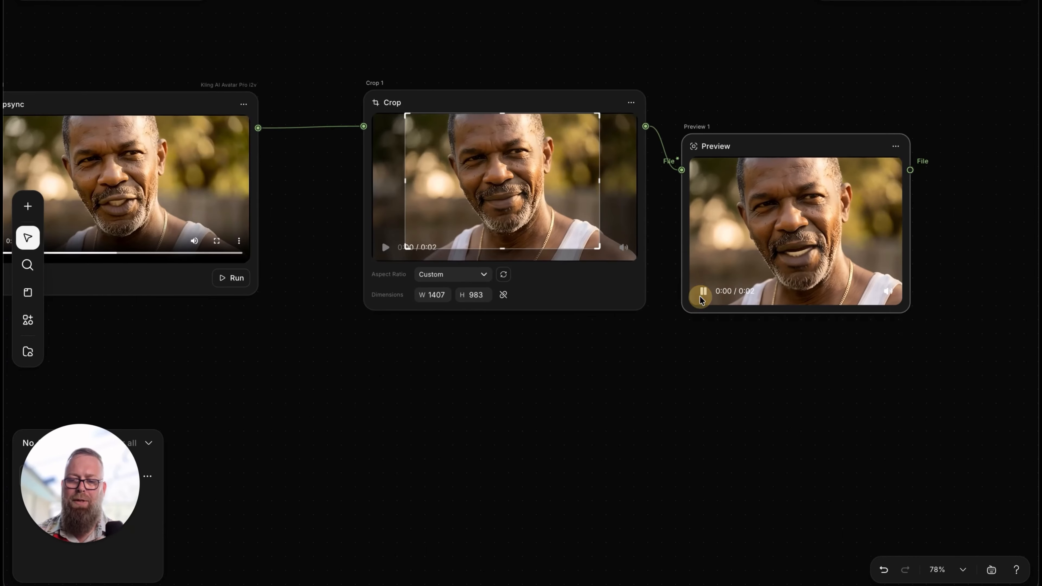
{"action": "left_click", "coordinate": [702, 293]}
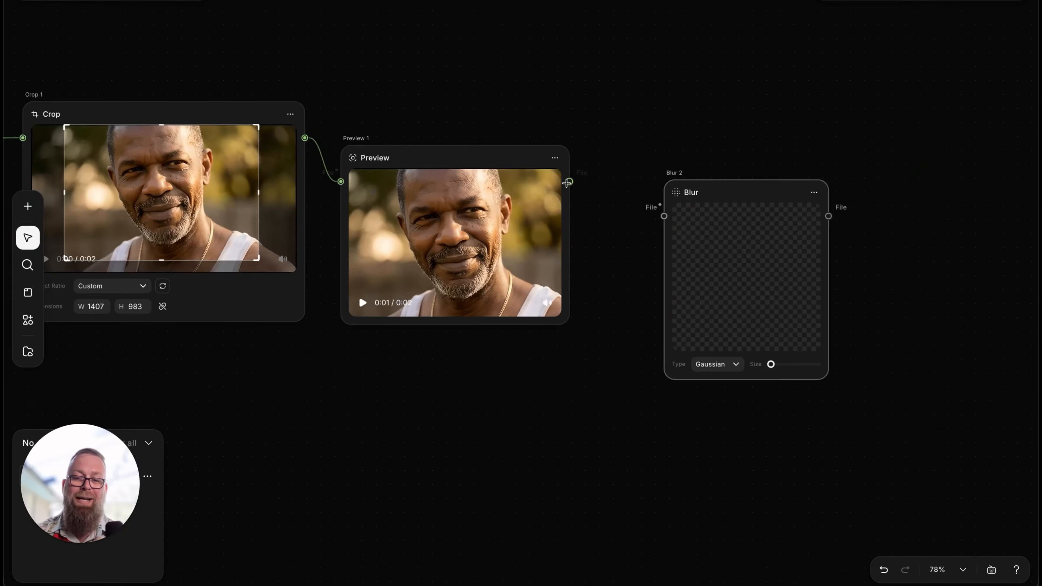
Feed the Preview node's File output into a new Blur node and increase its Gaussian blur size.
{"action": "left_click_drag", "start_coordinate": [567, 182], "coordinate": [662, 216]}
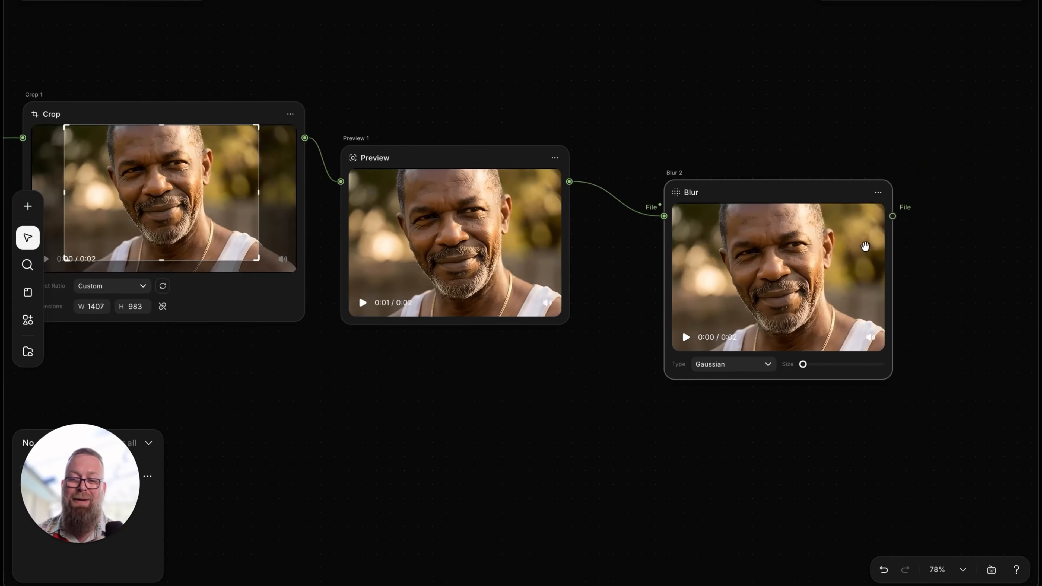
{"action": "left_click", "coordinate": [744, 364]}
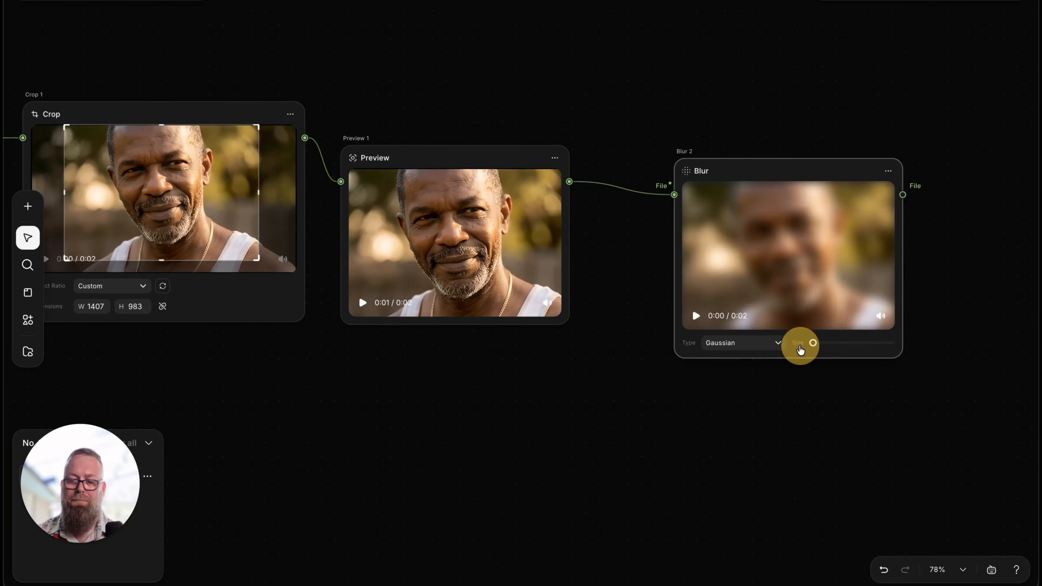
{"action": "left_click_drag", "start_coordinate": [800, 347], "coordinate": [833, 345]}
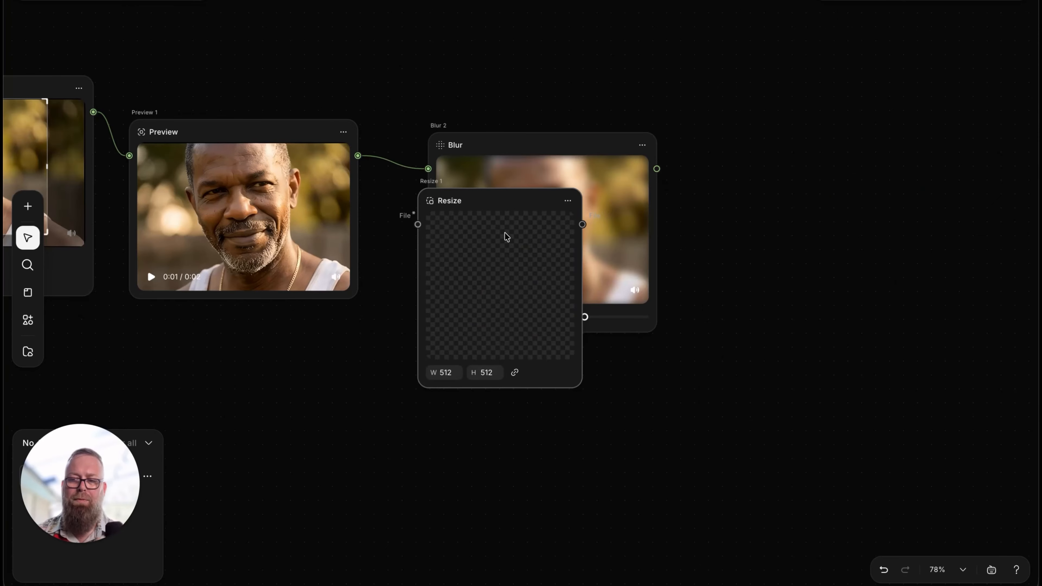
Place the Resize node below the Blur node and feed it the Preview output, with dimensions of 256 by 256.
{"action": "left_click_drag", "start_coordinate": [479, 206], "coordinate": [501, 372]}
{"action": "left_click_drag", "start_coordinate": [358, 156], "coordinate": [456, 388]}
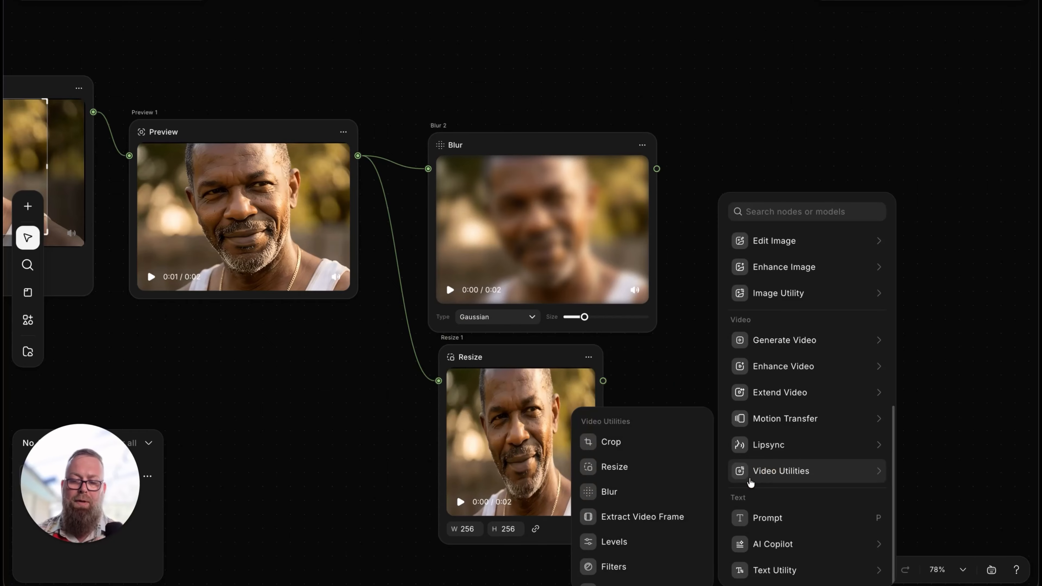
Add an Extract Video Frame node, connect the Preview output to its Video input, and scrub to a frame in the clip's second half.
{"action": "left_click", "coordinate": [644, 516]}
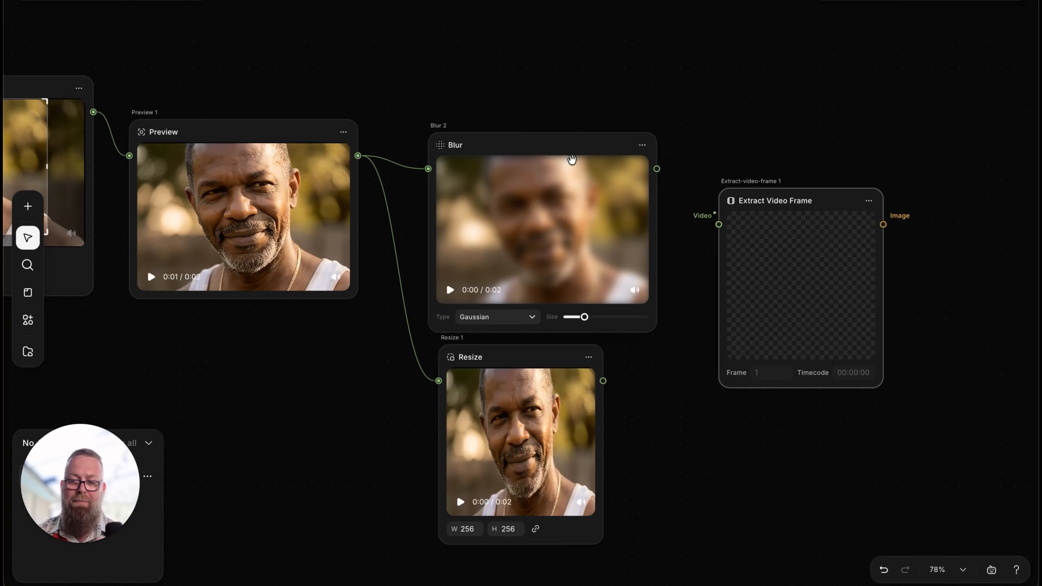
{"action": "left_click_drag", "start_coordinate": [357, 155], "coordinate": [727, 222]}
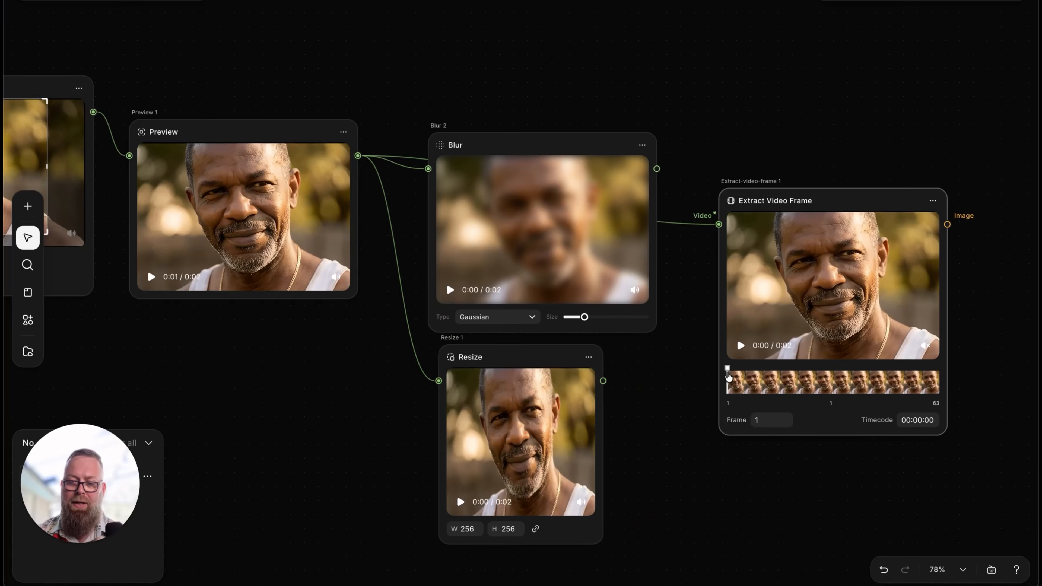
{"action": "left_click_drag", "start_coordinate": [728, 371], "coordinate": [873, 376]}
{"action": "scroll", "coordinate": [874, 446], "scroll_direction": "right", "scroll_amount": 5}
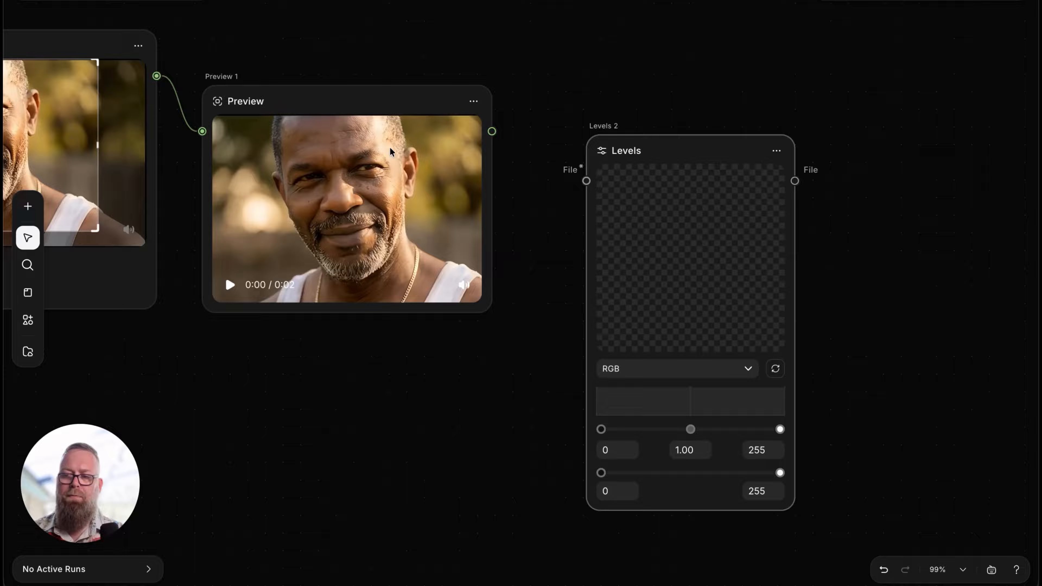
Connect the Preview output to a new Levels node's File input and try out the RGB black input level.
{"action": "left_click_drag", "start_coordinate": [491, 131], "coordinate": [586, 181]}
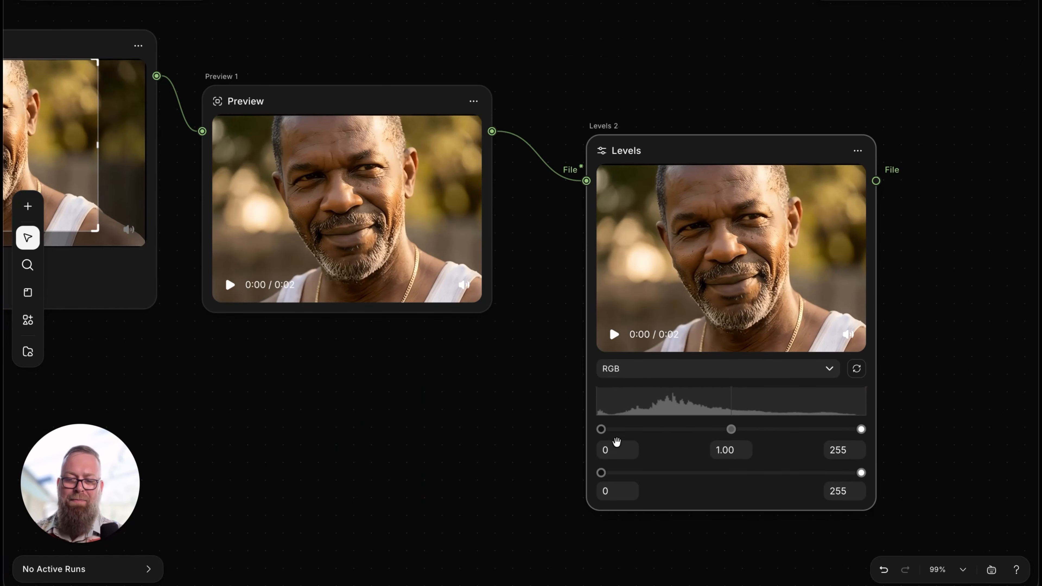
{"action": "left_click_drag", "start_coordinate": [601, 431], "coordinate": [567, 426]}
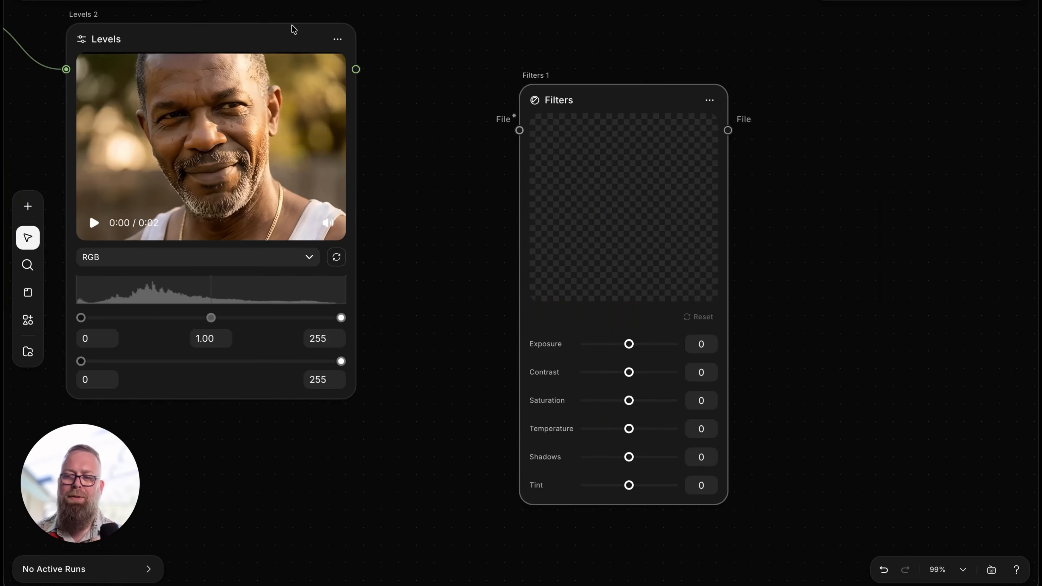
Feed the Levels output into a Filters node and set its exposure to -13, contrast to 31 and saturation to -47.
{"action": "left_click", "coordinate": [397, 70]}
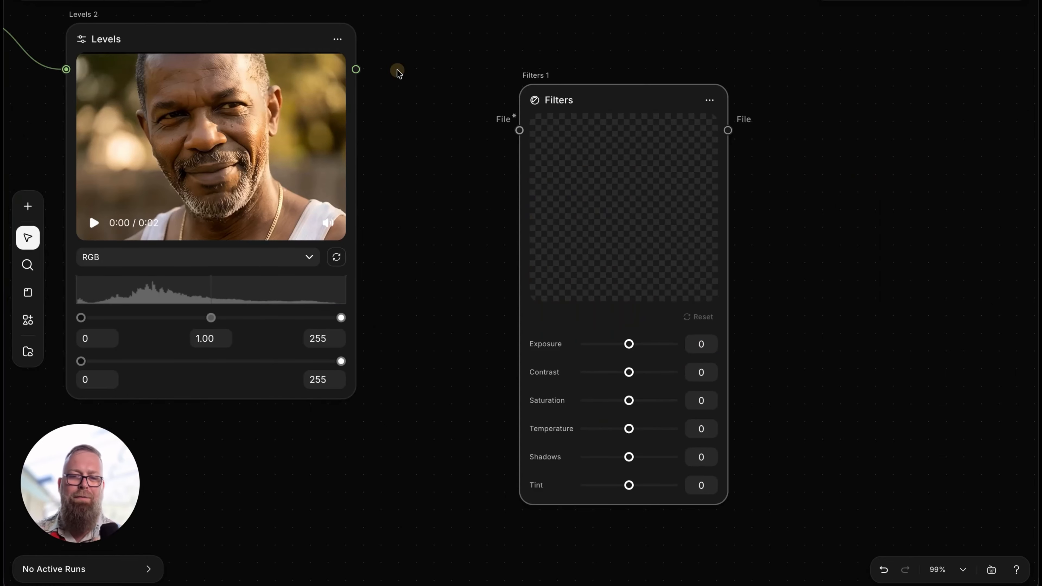
{"action": "left_click_drag", "start_coordinate": [356, 69], "coordinate": [519, 130]}
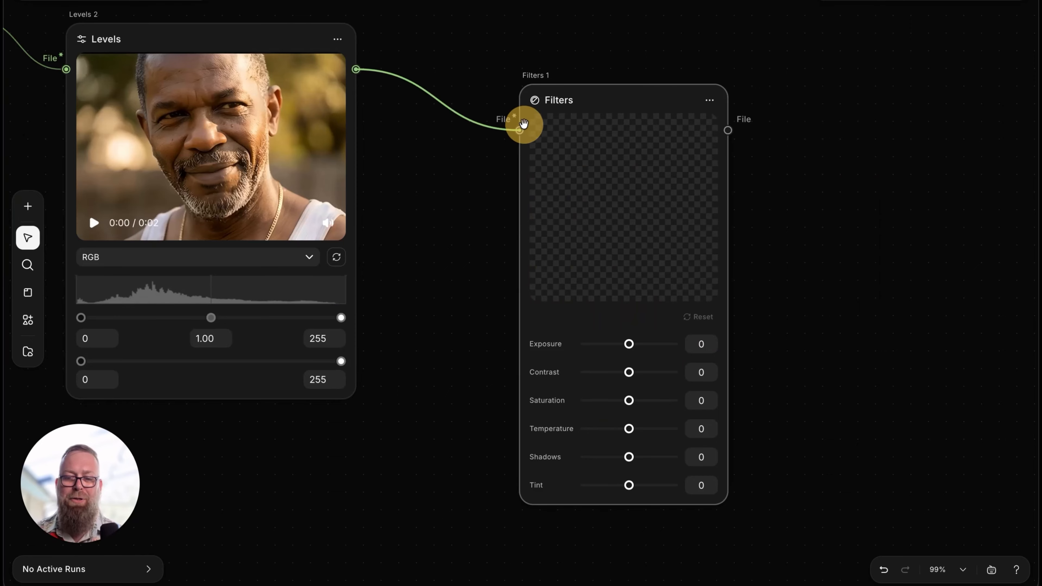
{"action": "left_click_drag", "start_coordinate": [670, 344], "coordinate": [631, 344]}
{"action": "left_click_drag", "start_coordinate": [671, 373], "coordinate": [696, 372]}
{"action": "left_click_drag", "start_coordinate": [630, 345], "coordinate": [659, 345]}
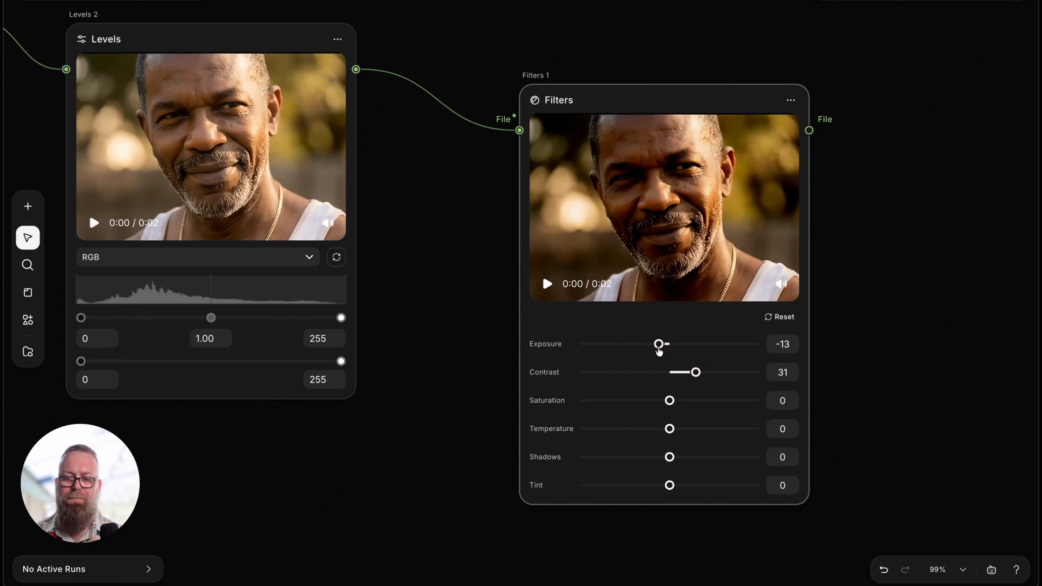
{"action": "left_click_drag", "start_coordinate": [670, 400], "coordinate": [629, 401]}
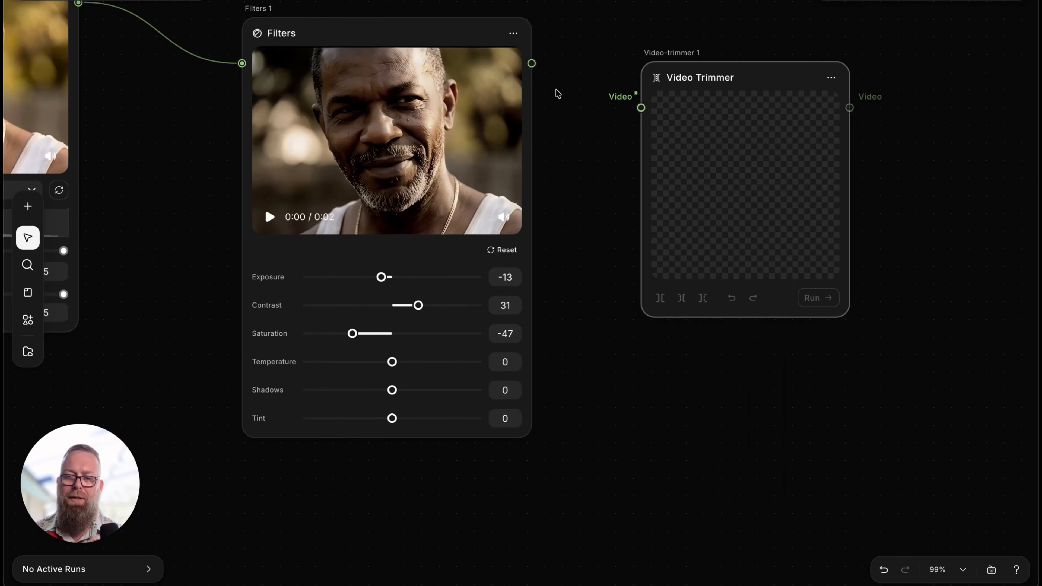
Connect the Filters output to the Video Trimmer node's Video input and trim the clip's end to about 1 second.
{"action": "scroll", "coordinate": [557, 91], "scroll_direction": "right", "scroll_amount": 2}
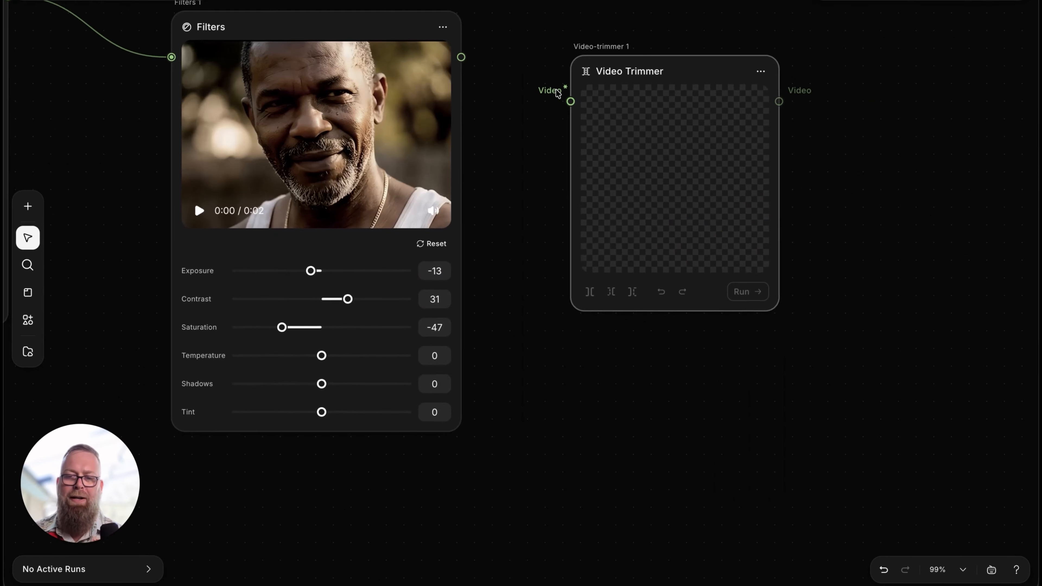
{"action": "left_click", "coordinate": [460, 56]}
{"action": "left_click_drag", "start_coordinate": [460, 56], "coordinate": [570, 102]}
{"action": "left_click", "coordinate": [551, 303]}
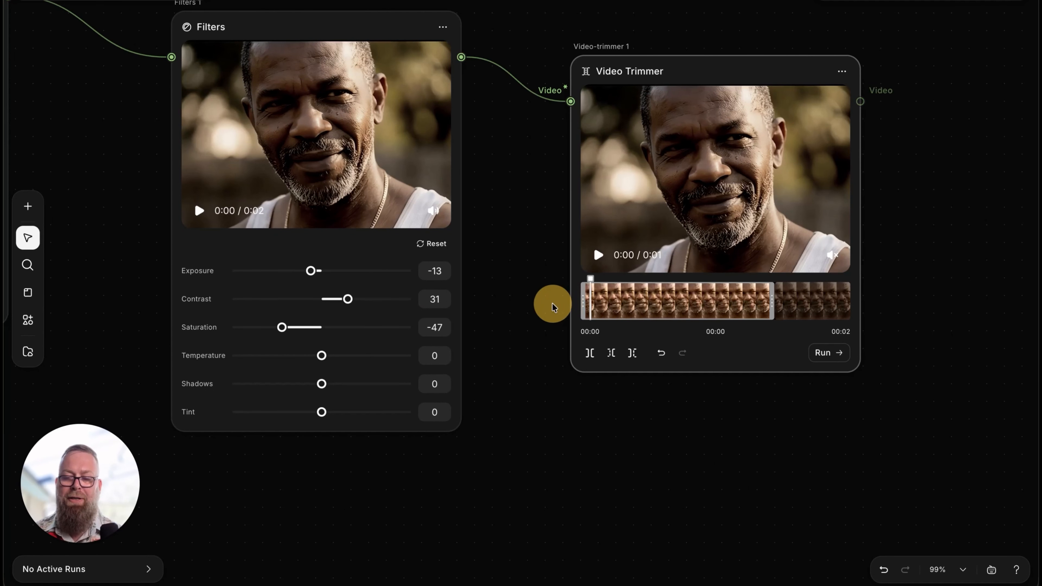
{"action": "left_click_drag", "start_coordinate": [773, 305], "coordinate": [770, 305]}
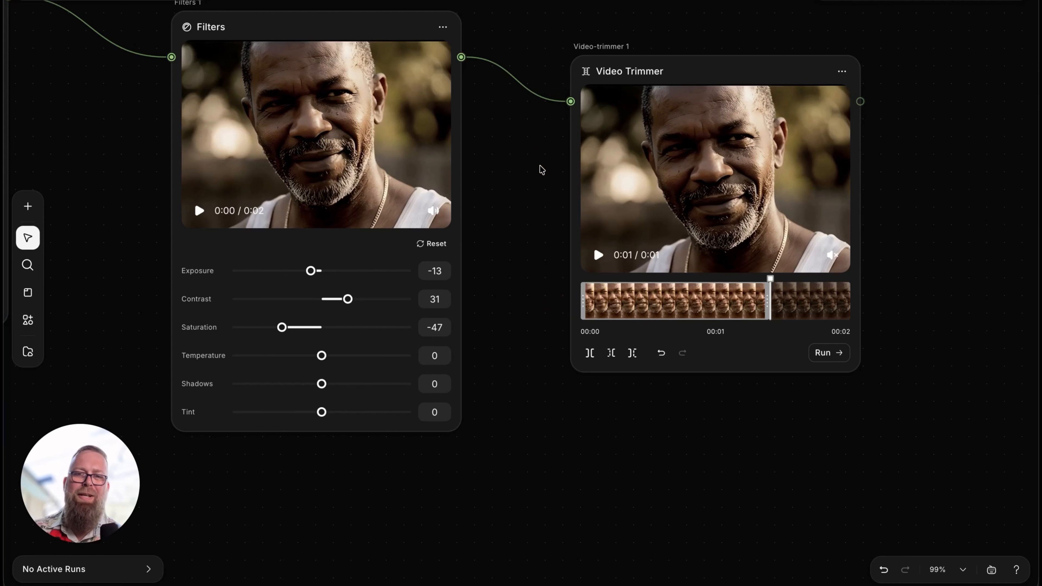
{"action": "scroll", "coordinate": [540, 167], "scroll_direction": "down", "scroll_amount": 5}
{"action": "scroll", "coordinate": [539, 167], "scroll_direction": "left", "scroll_amount": 7}
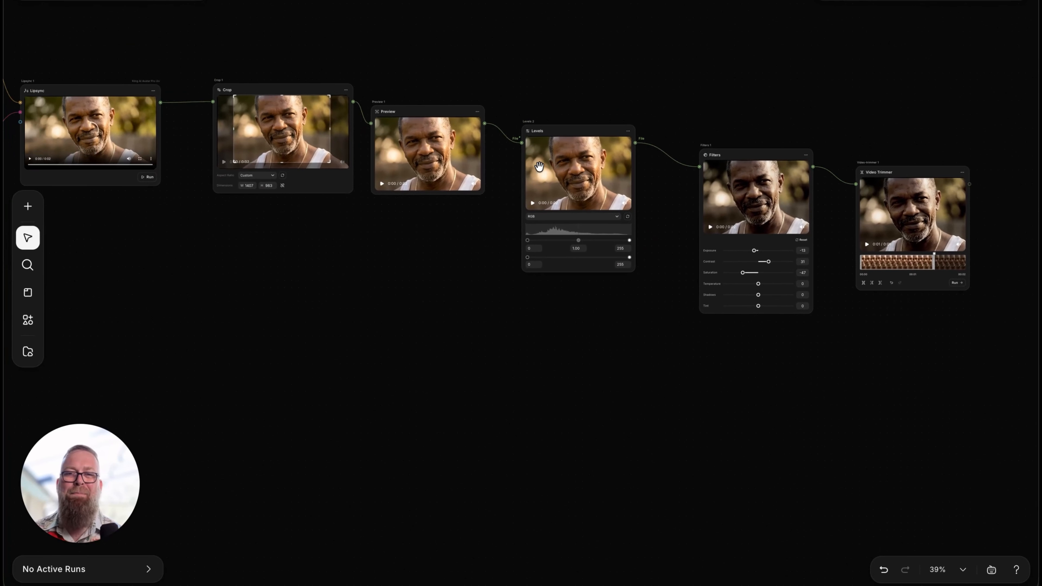